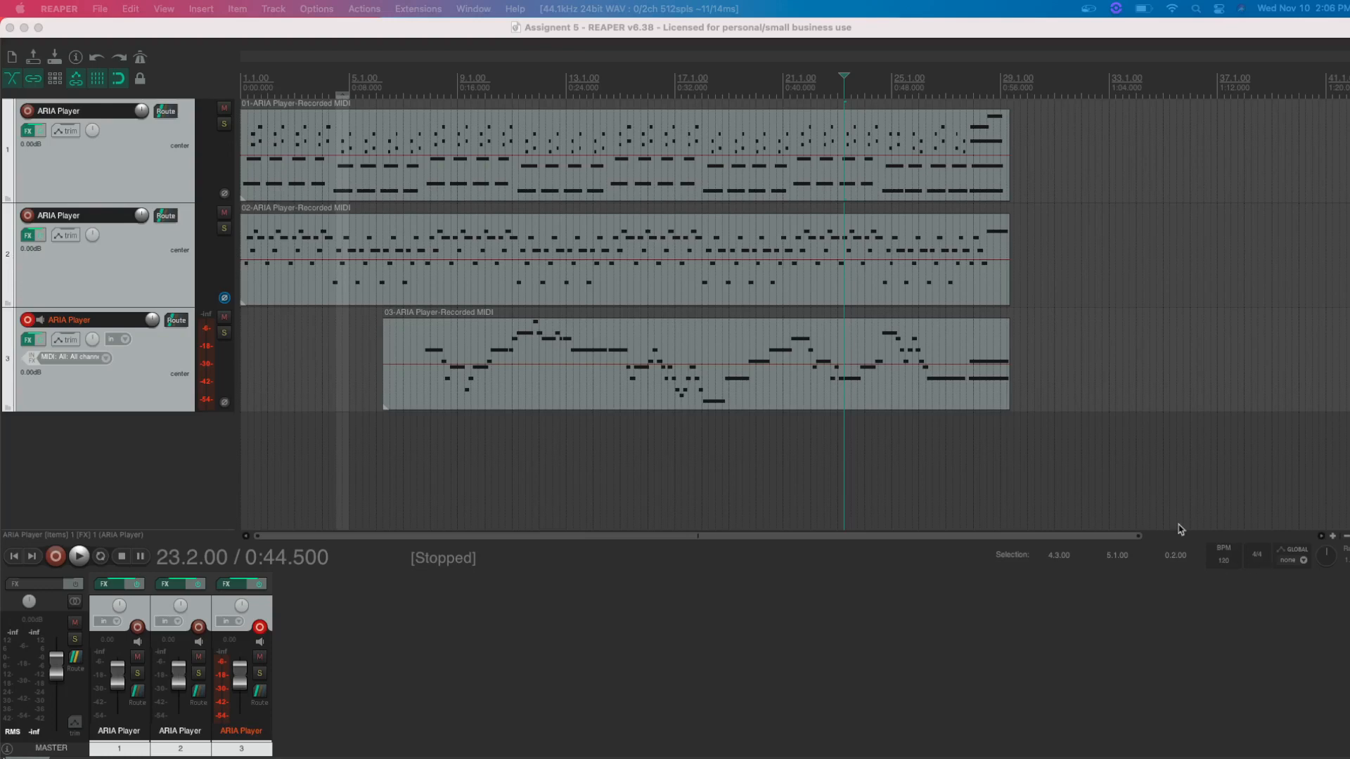
left_click(369, 450)
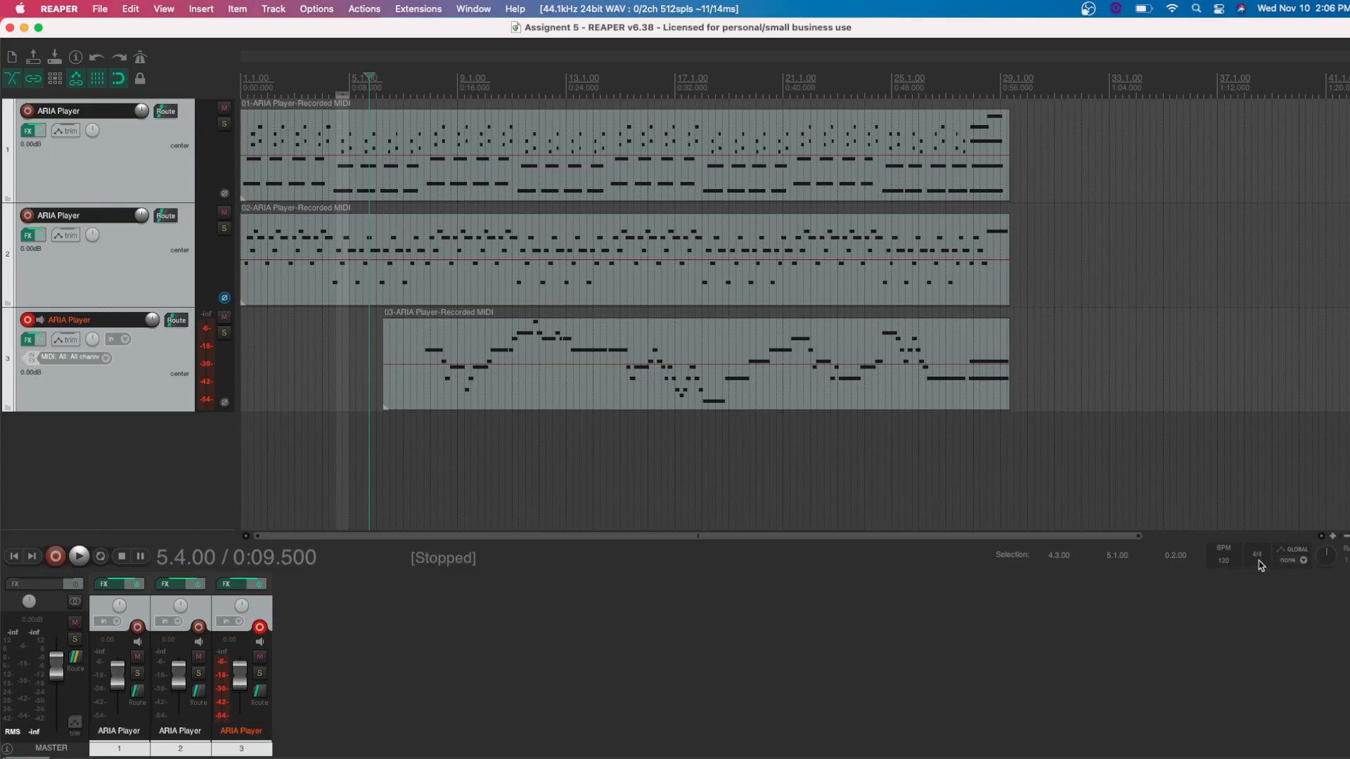
left_click(376, 427)
scroll(376, 427, "up", 2)
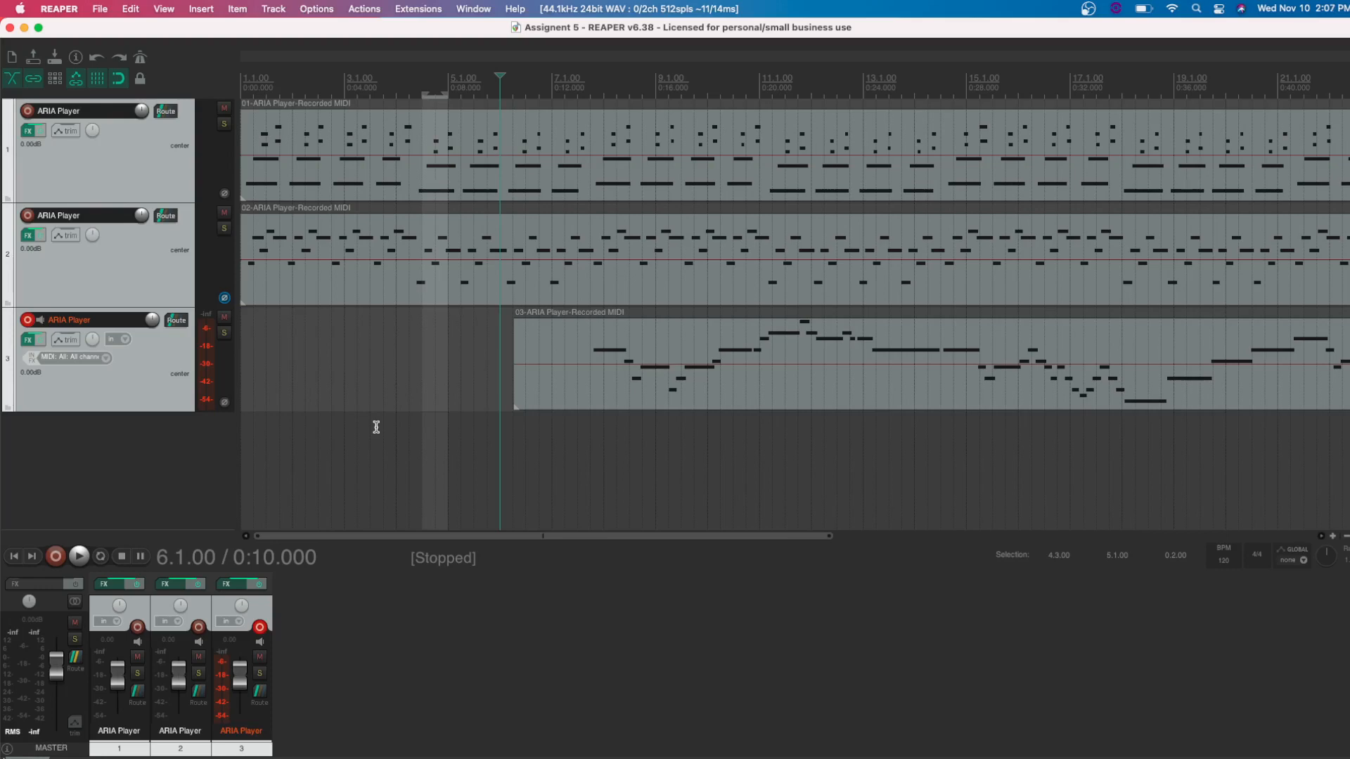
scroll(376, 428, "down", 2)
scroll(374, 434, "up", 3)
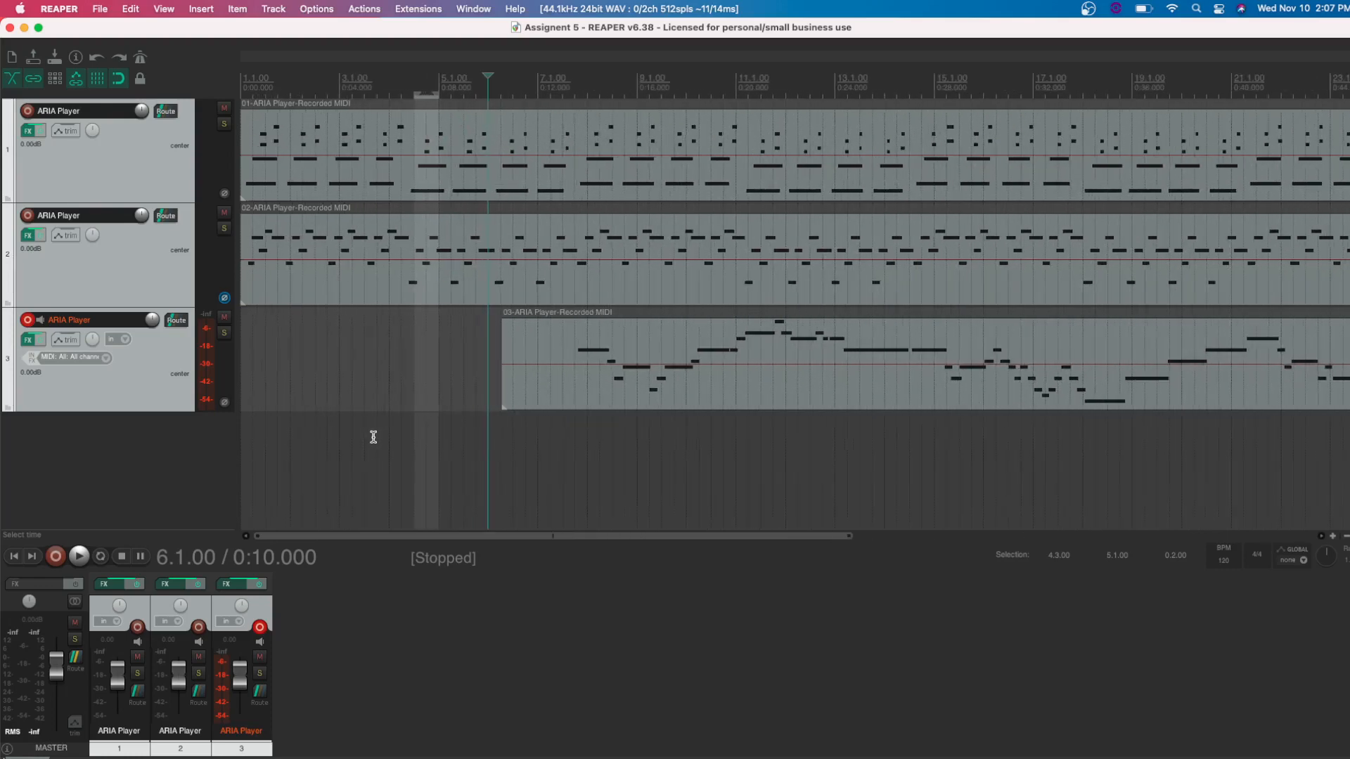
scroll(374, 436, "down", 2)
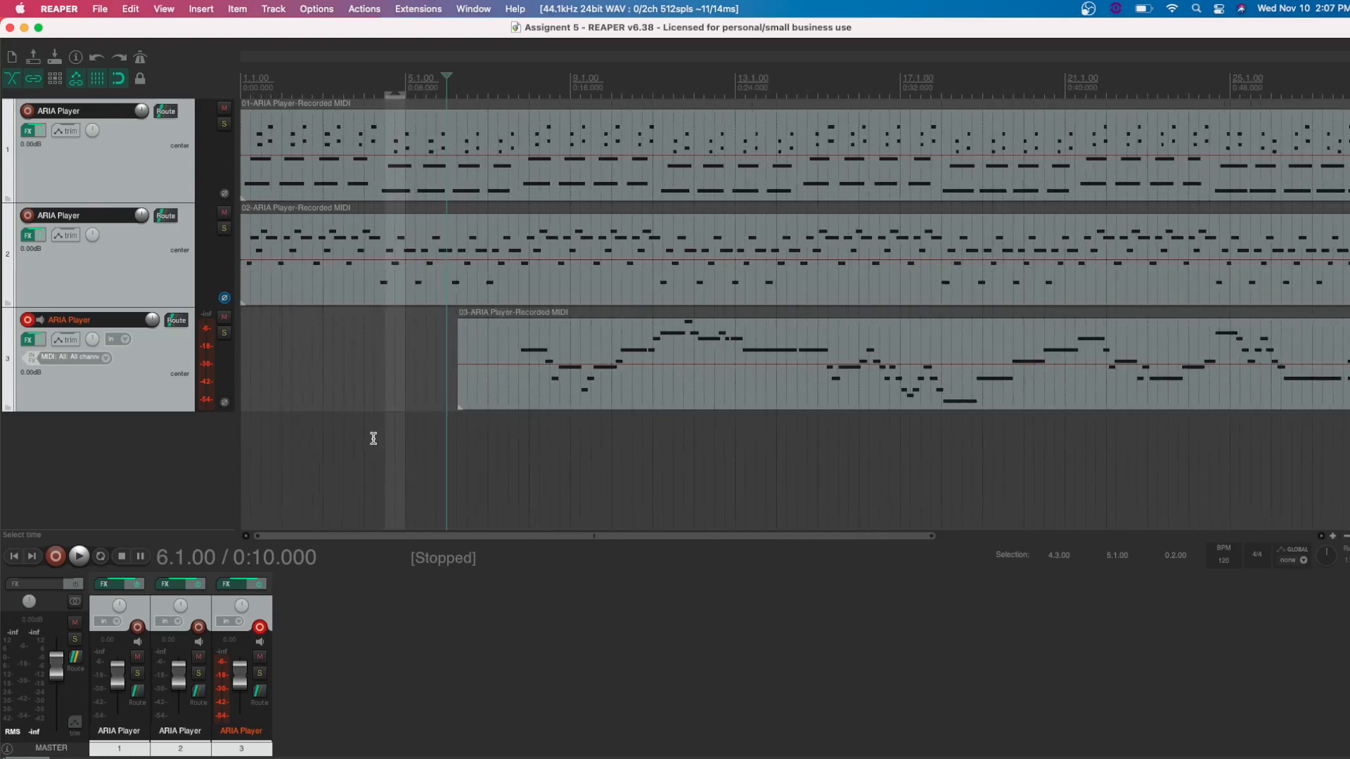
Turn on the metronome and play back the opening measures from the project start
left_click(142, 60)
left_click(17, 558)
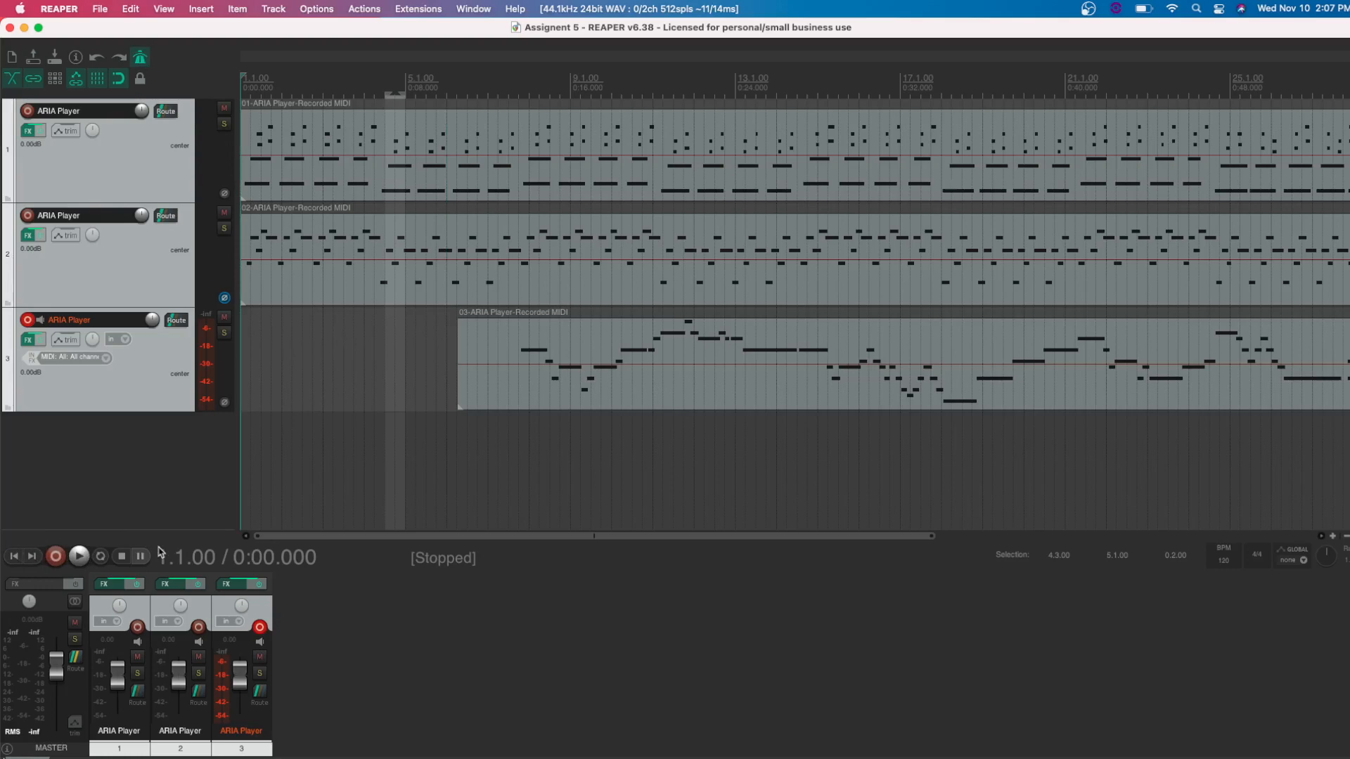
key("space")
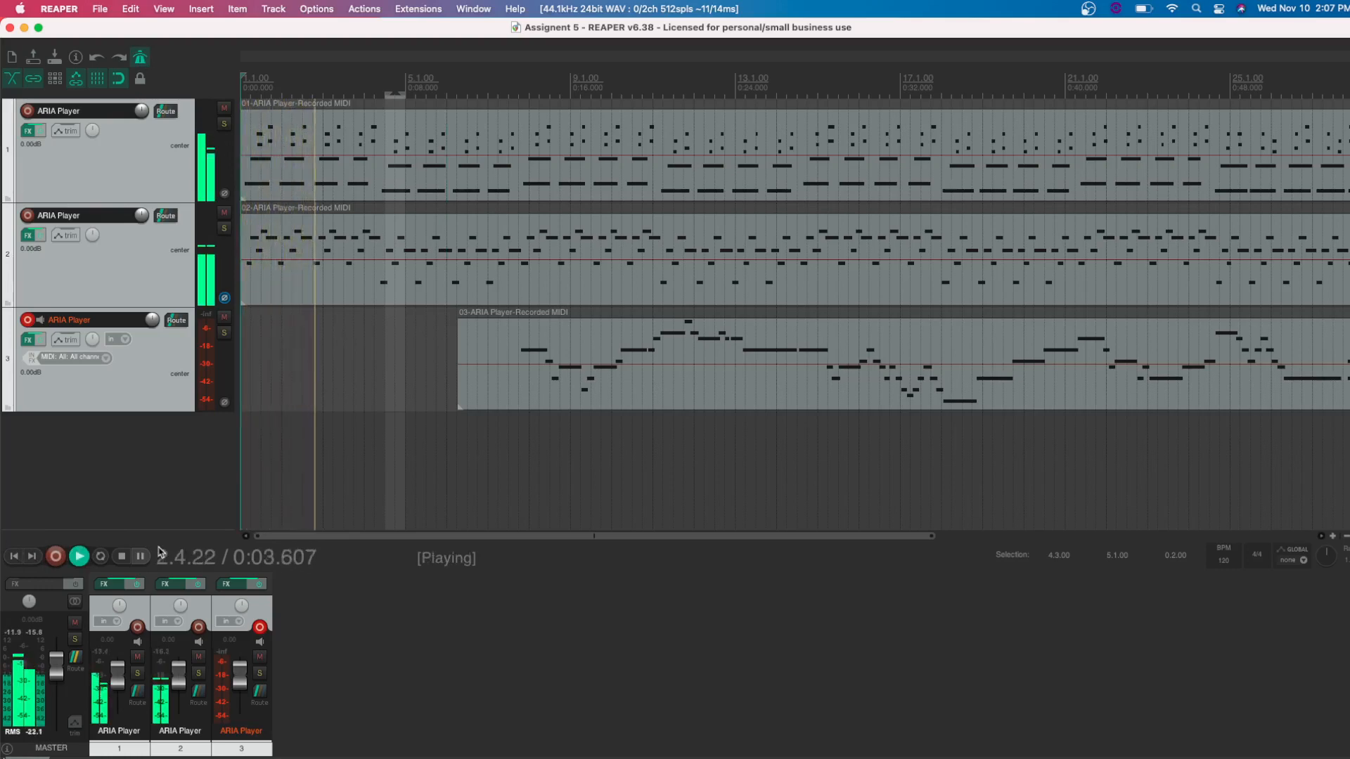
key("space")
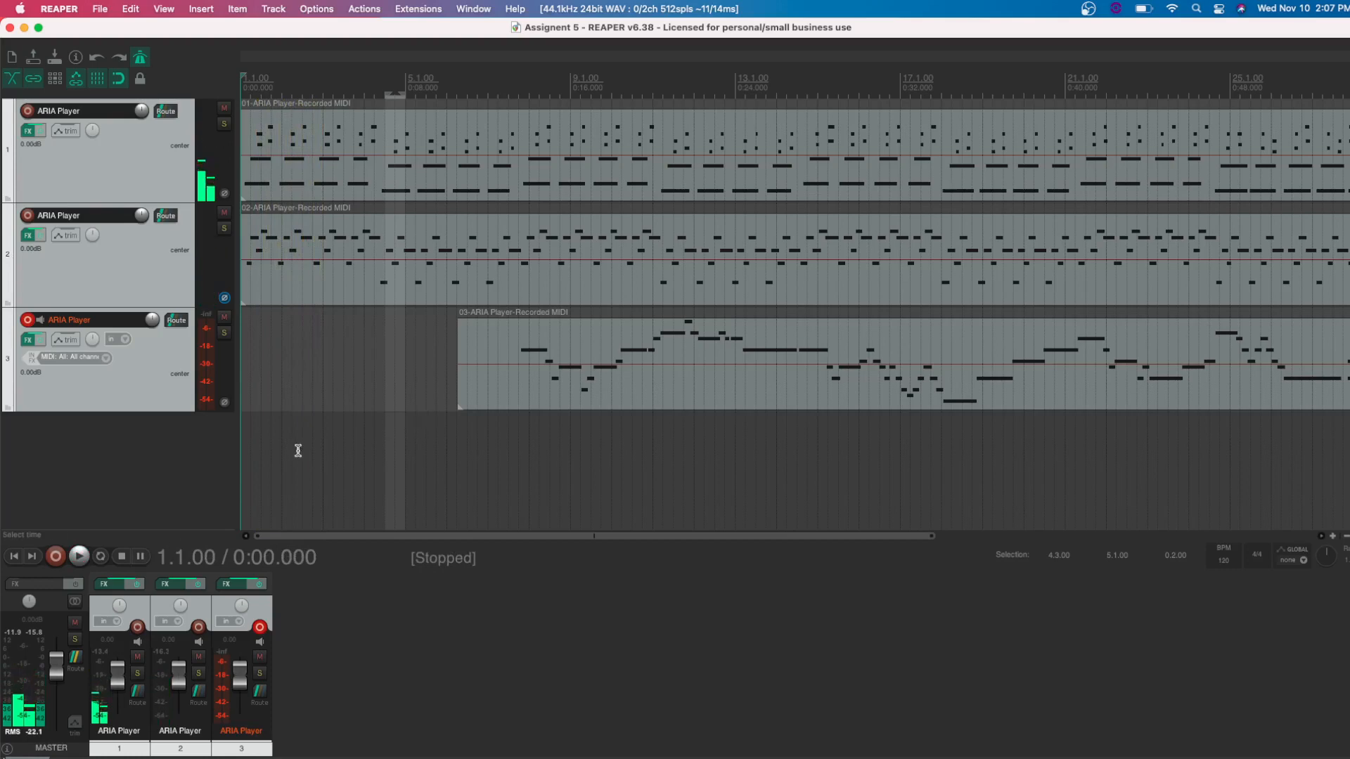
Turn off the metronome and play the opening measures without the click
left_click(139, 57)
key("space")
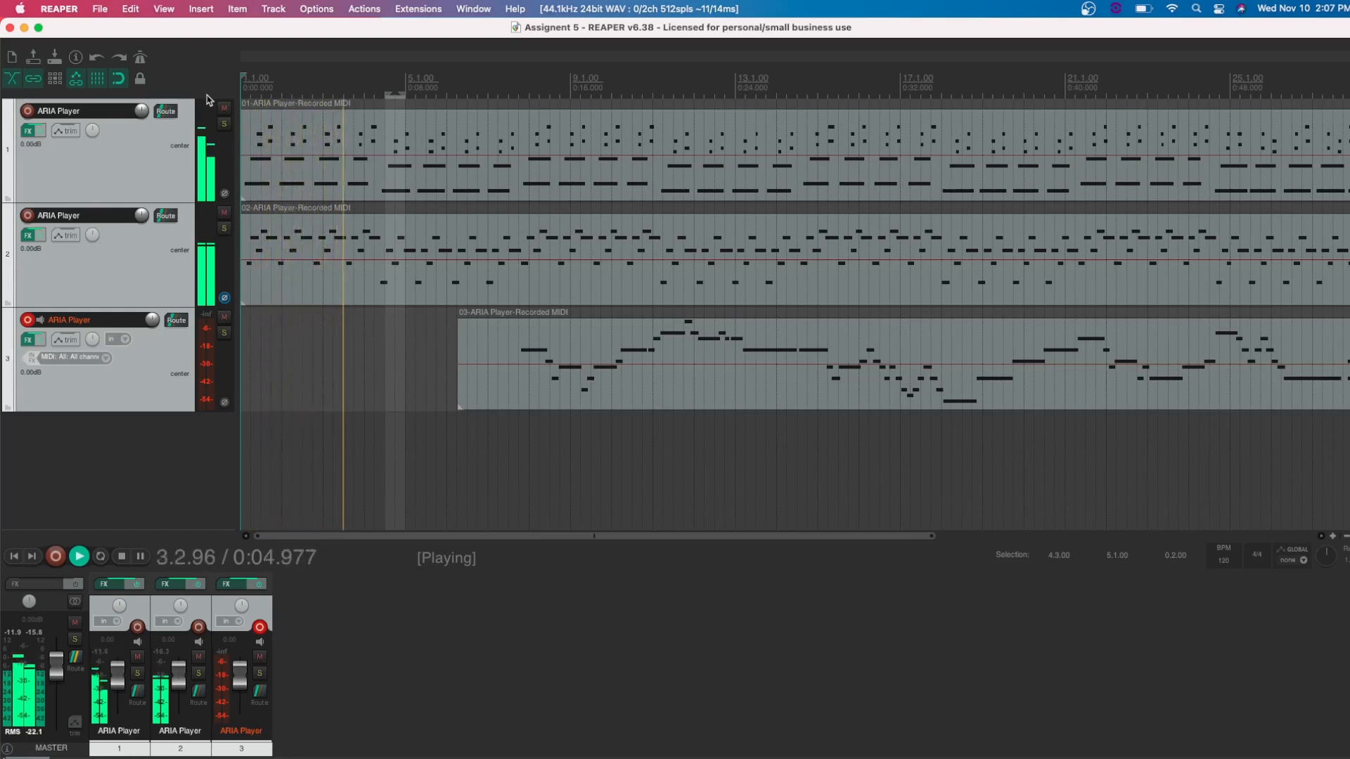
key("space")
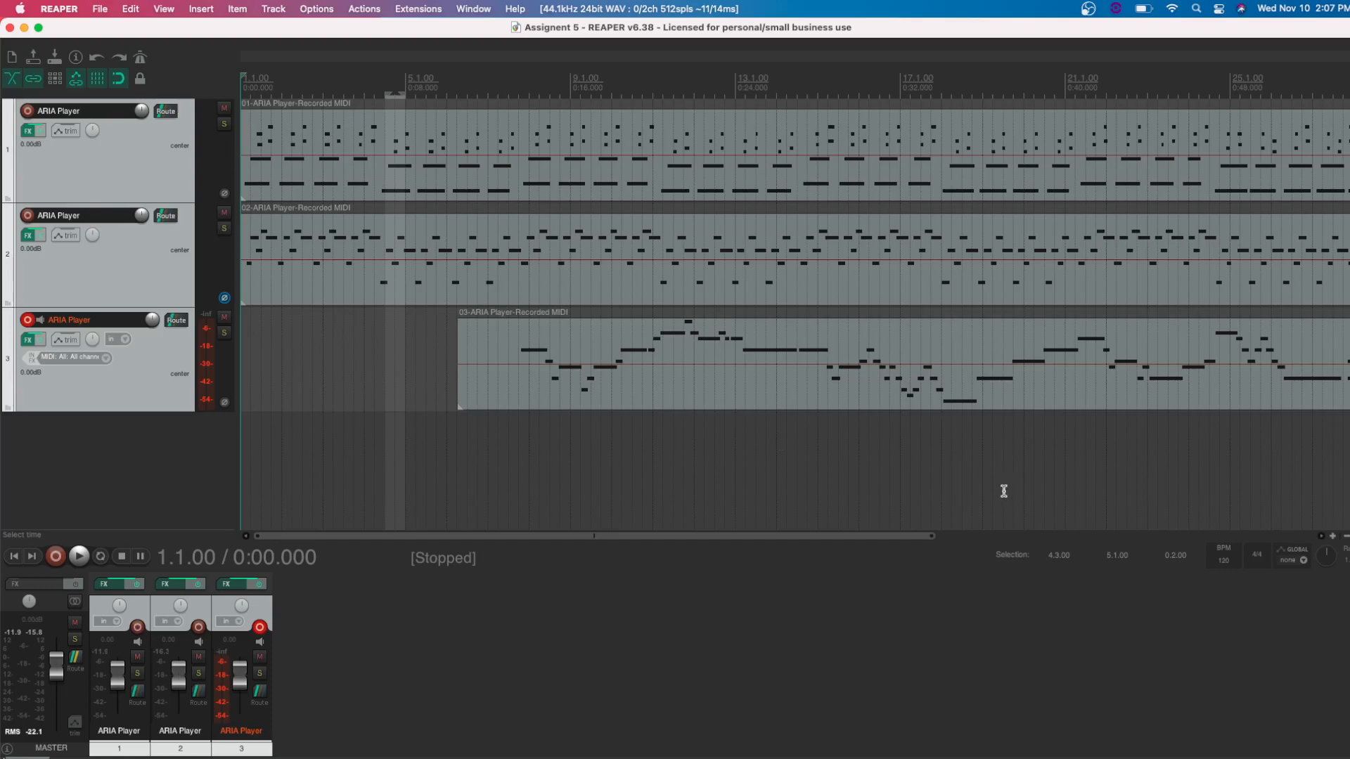
Set the project tempo to 80 BPM
left_click(1224, 564)
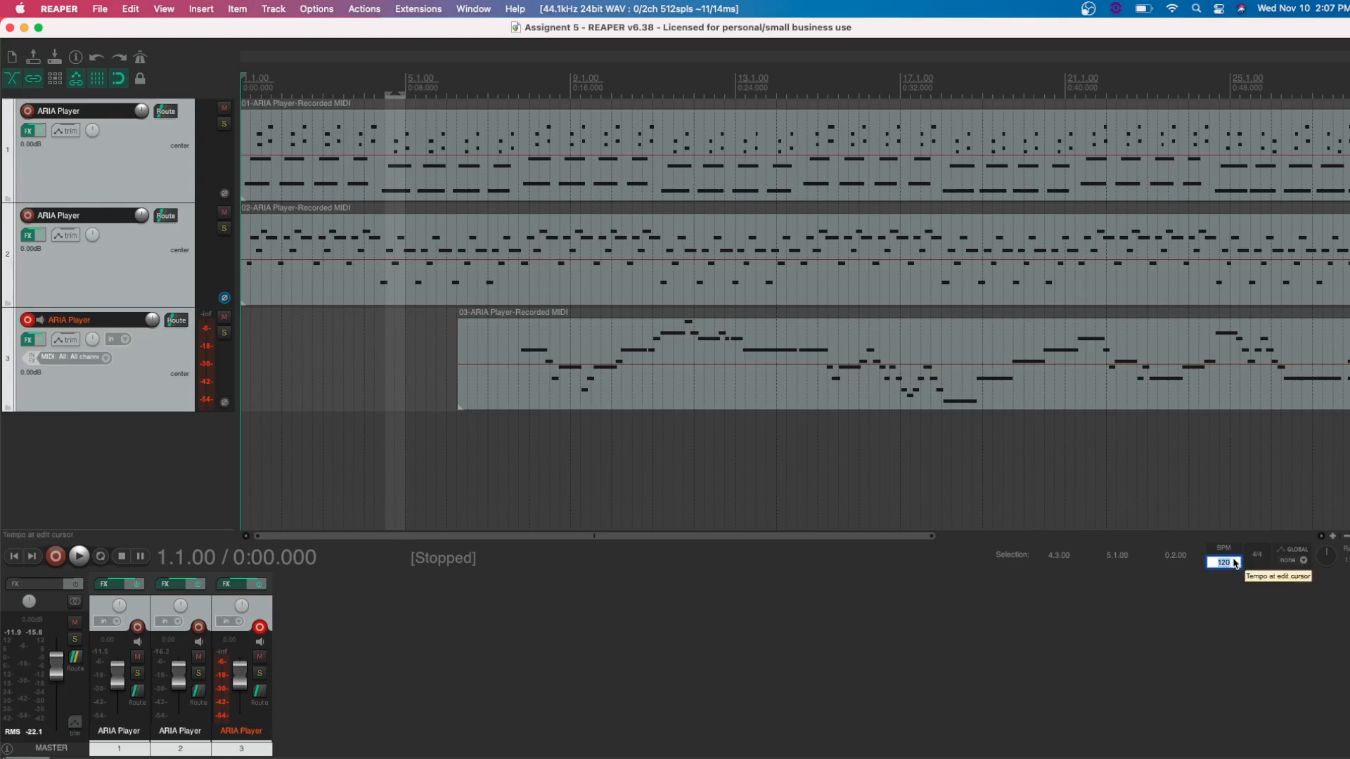
left_click(1074, 473)
scroll(1074, 472, "down", 3)
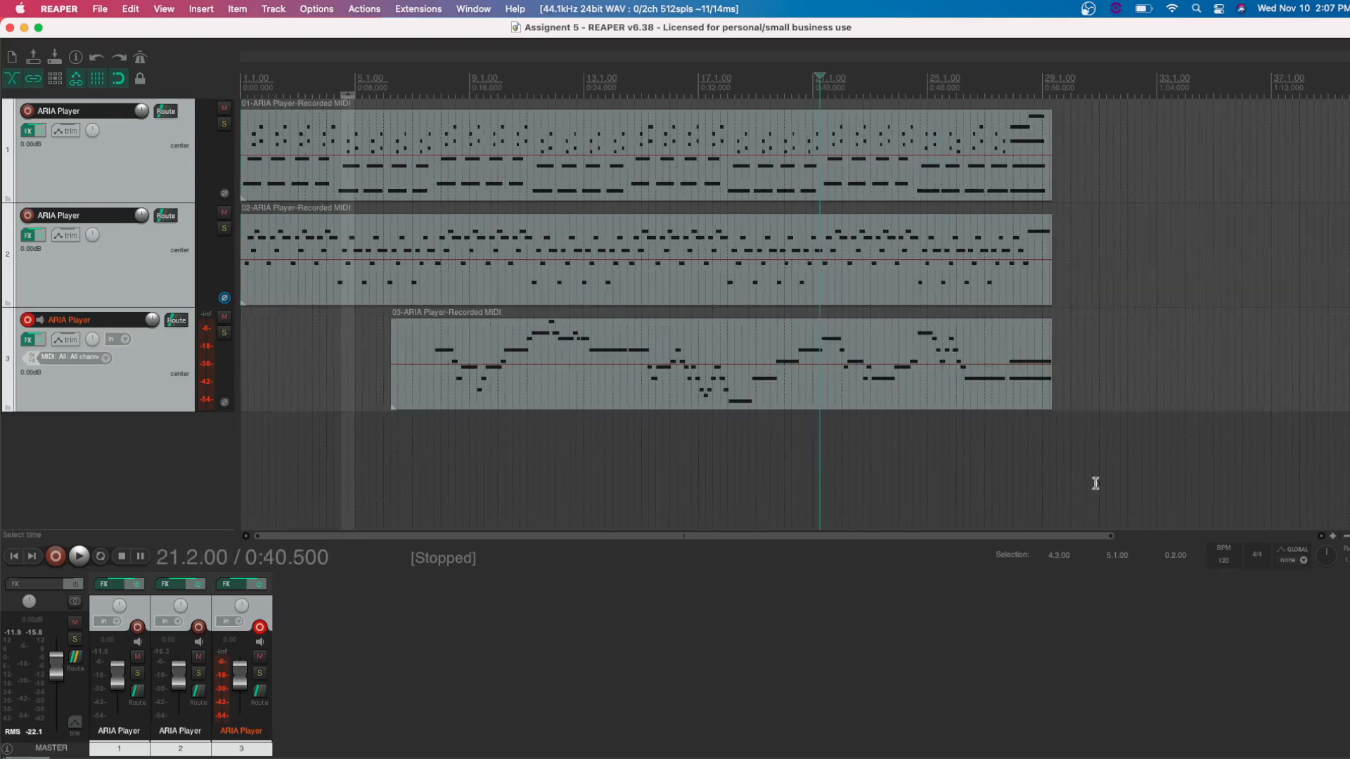
left_click(1222, 562)
type("80")
key("Return")
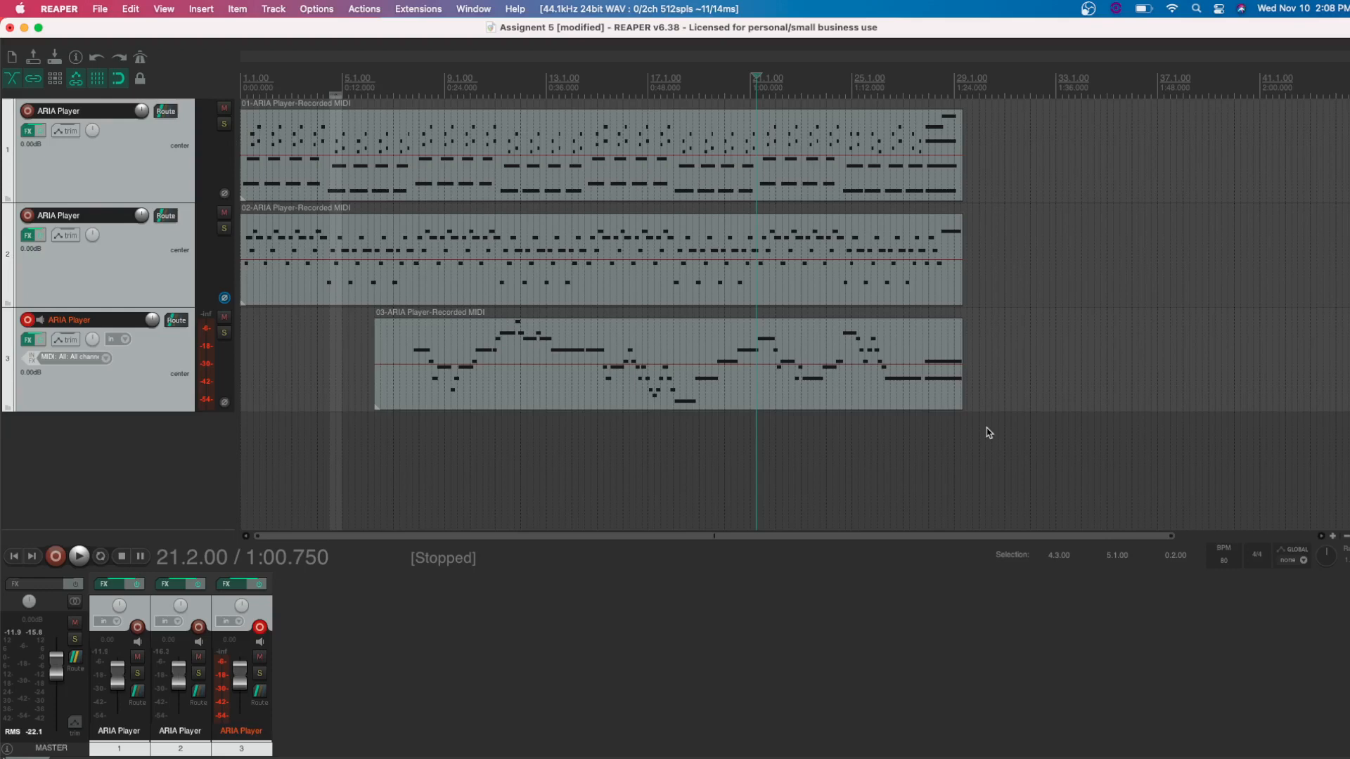
Set the project tempo to 240 BPM
left_click(1223, 562)
type("240")
key("Return")
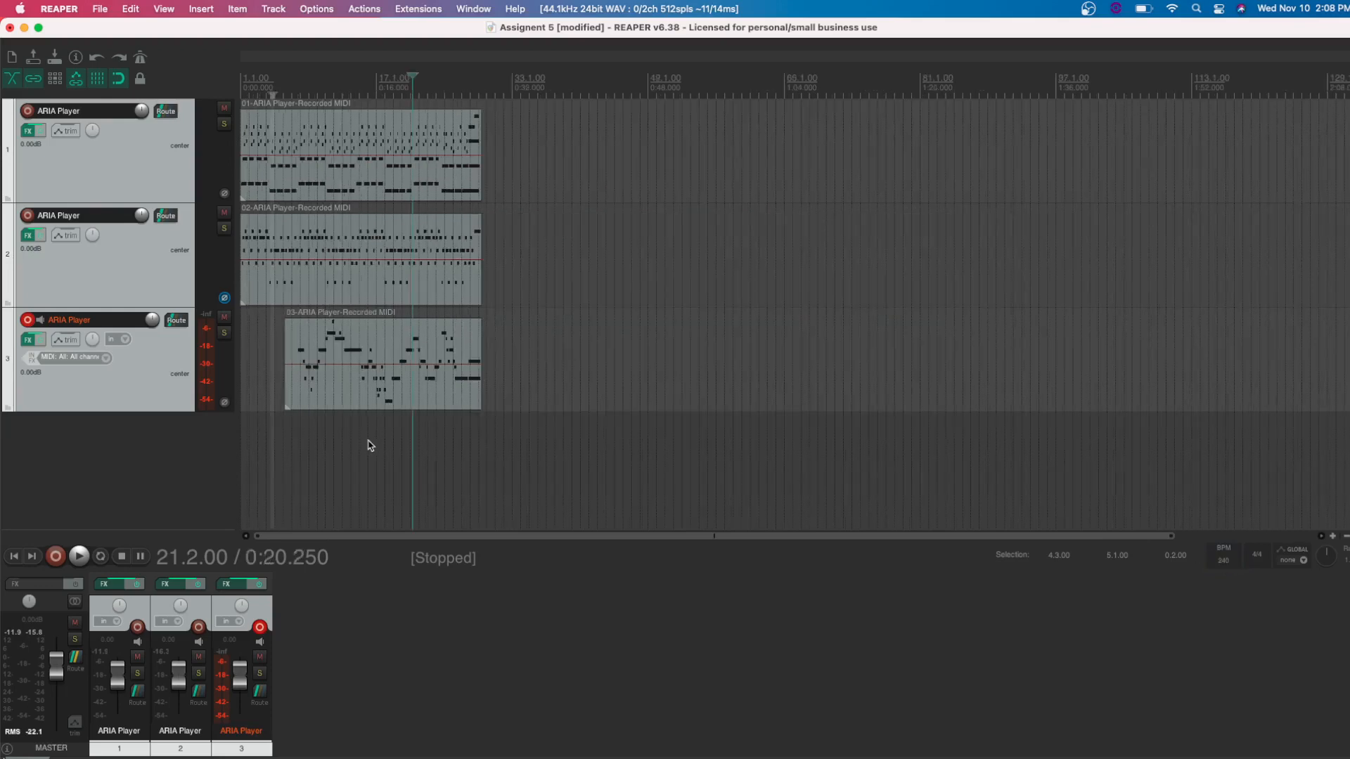
Set the project tempo to 120 BPM
left_click(1223, 563)
type("120")
key("Return")
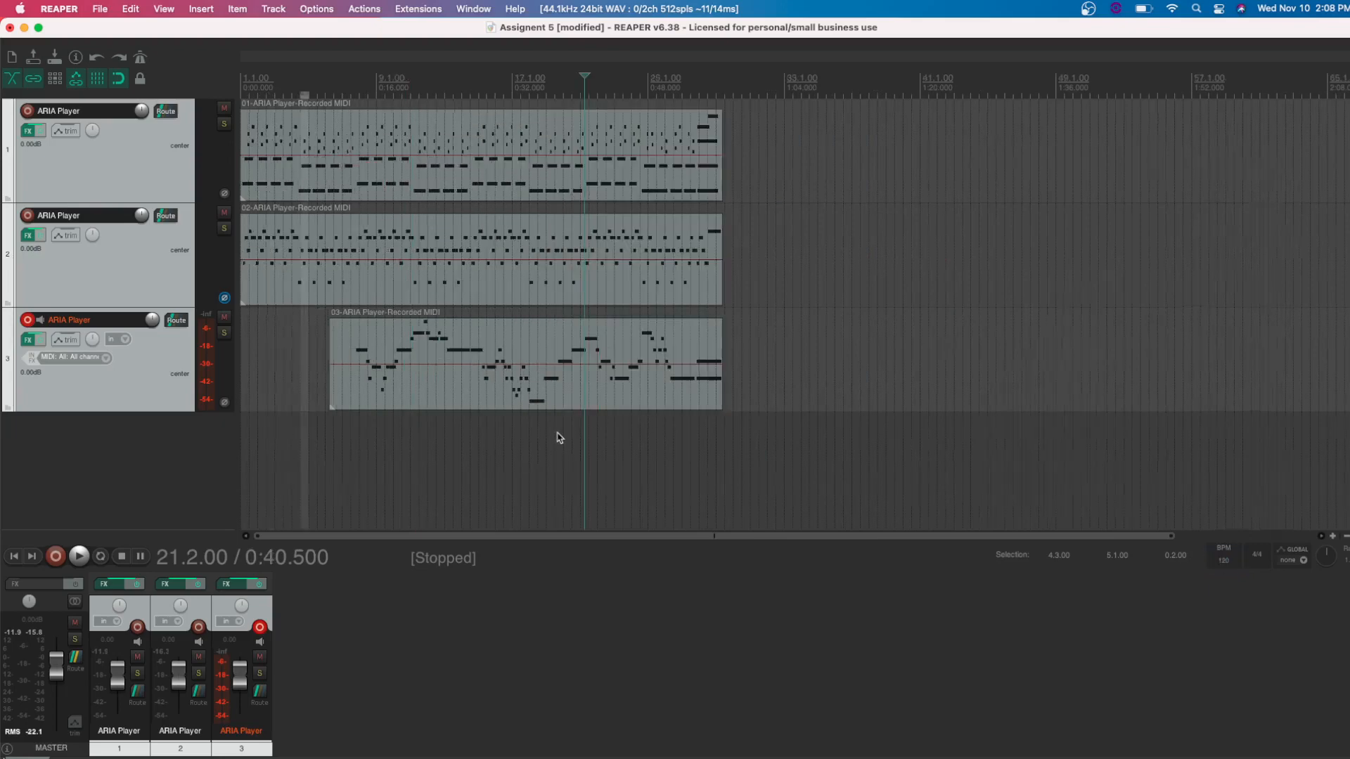
Select the recorded MIDI items on all three tracks and open their source properties one after another
scroll(562, 437, "up", 3)
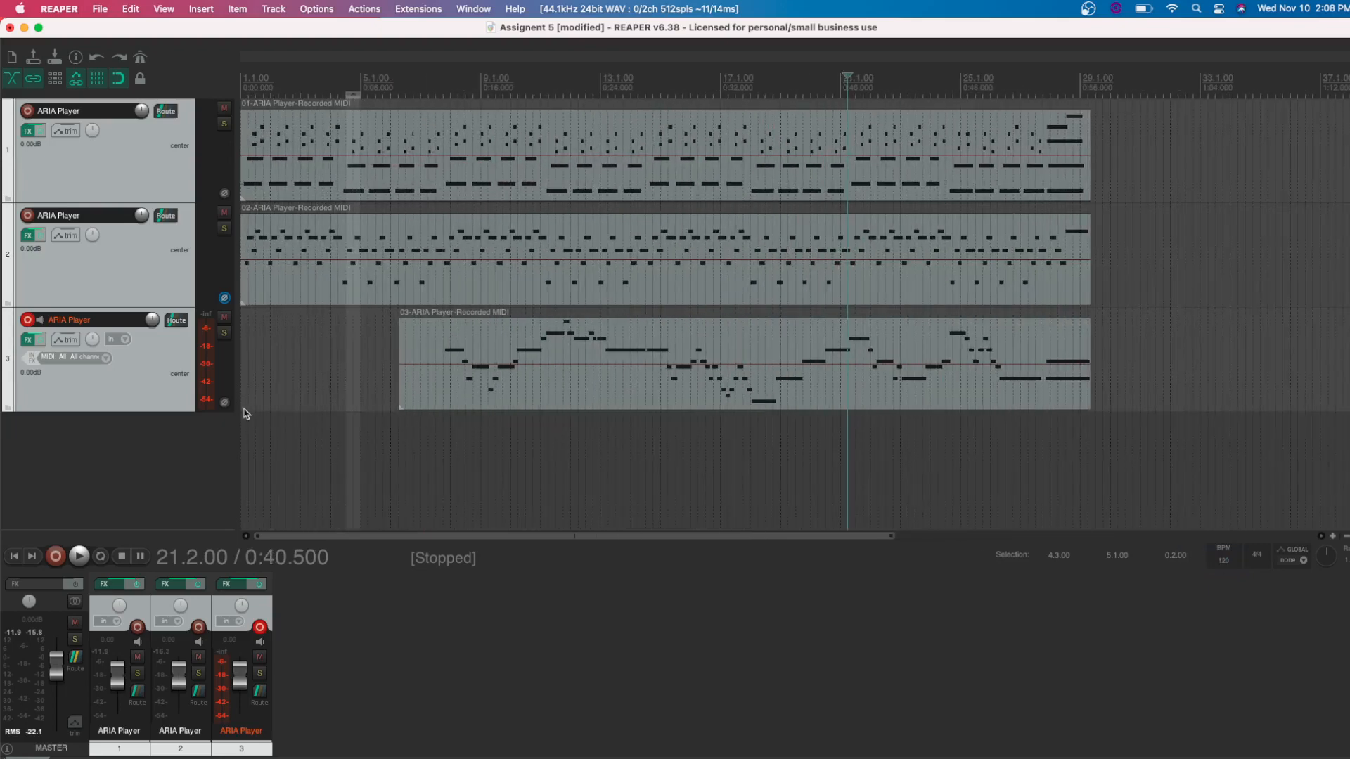
scroll(287, 416, "up", 2)
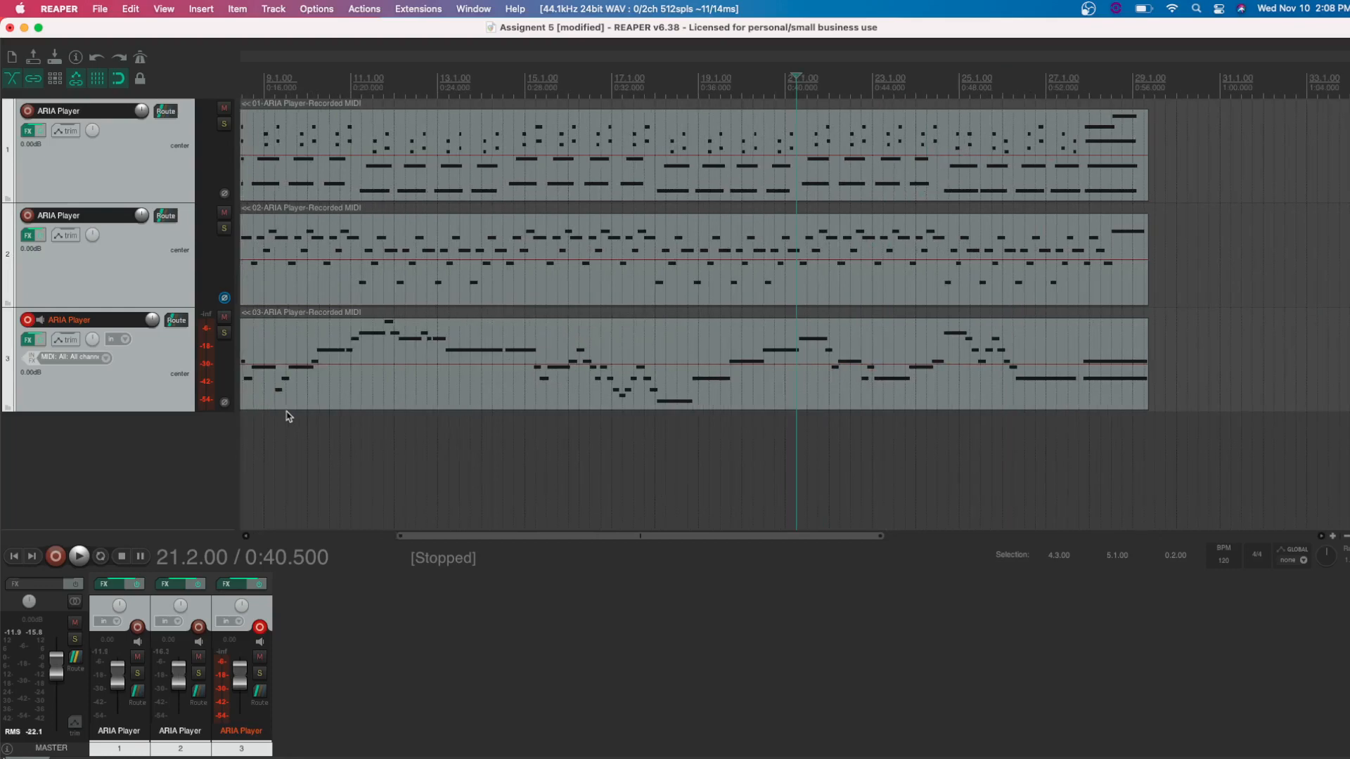
scroll(286, 416, "left", 5)
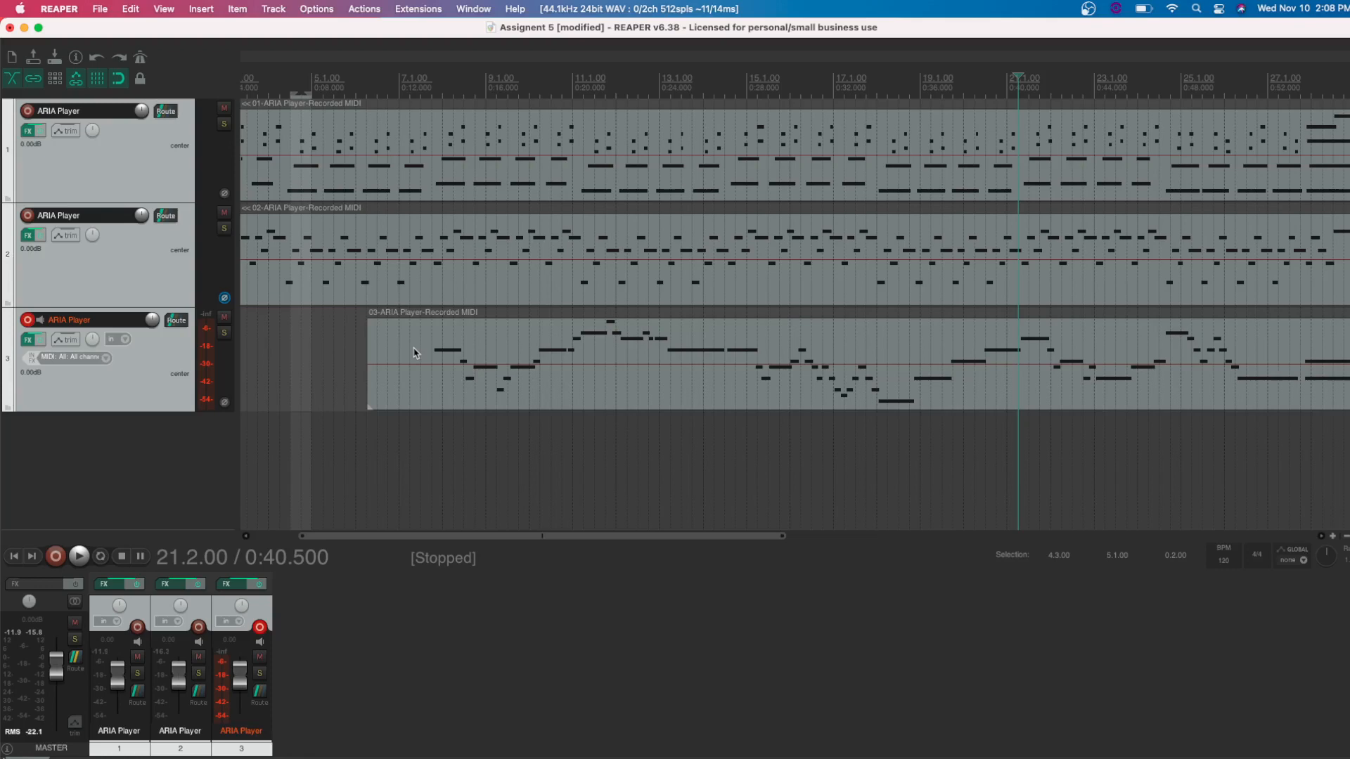
left_click(464, 154)
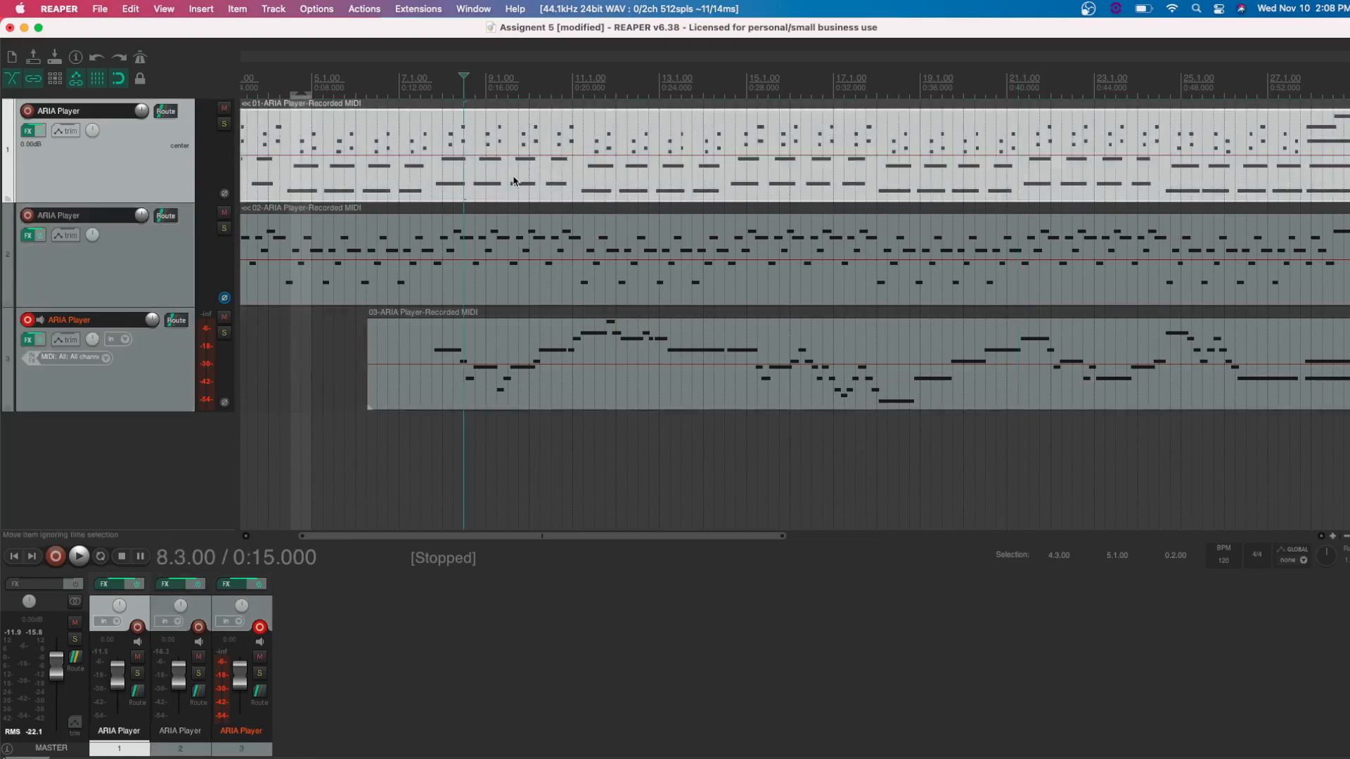
scroll(513, 181, "down", 4)
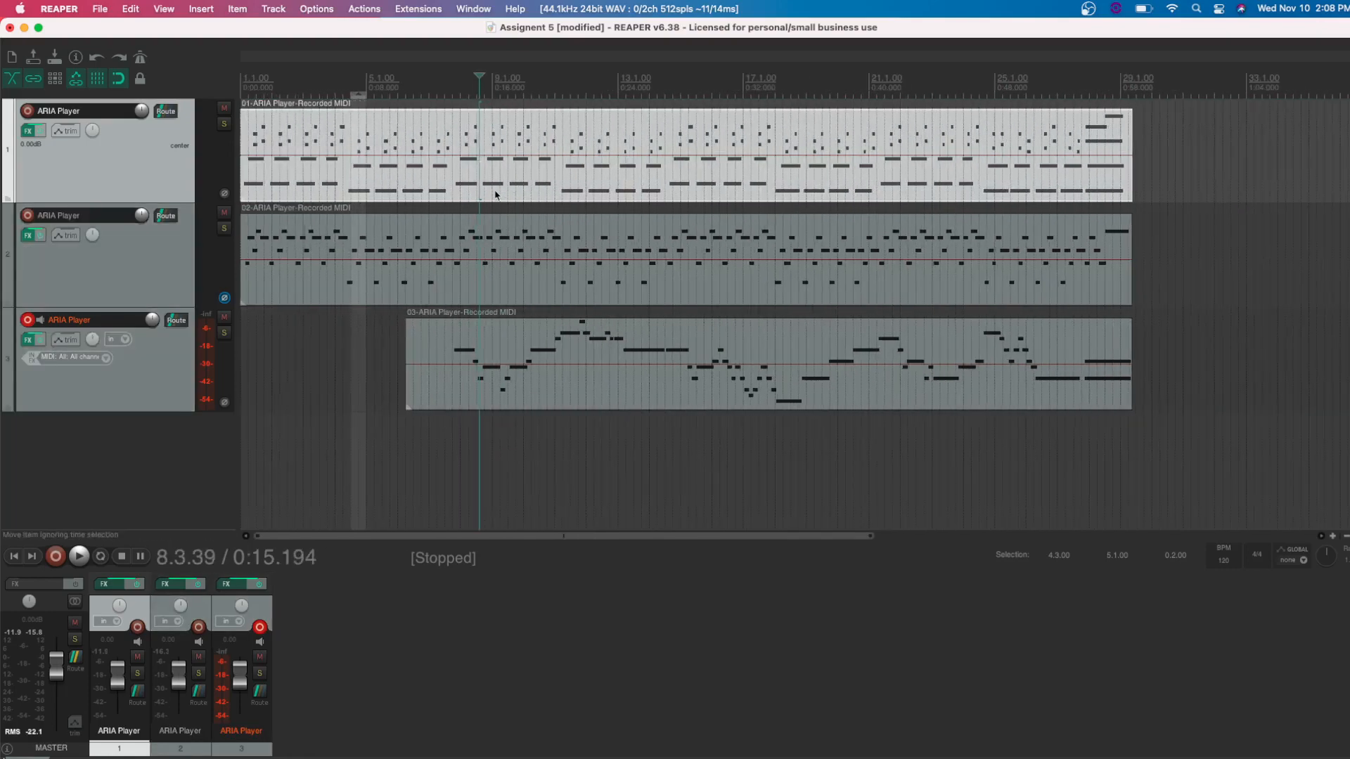
left_click(519, 338, "shift")
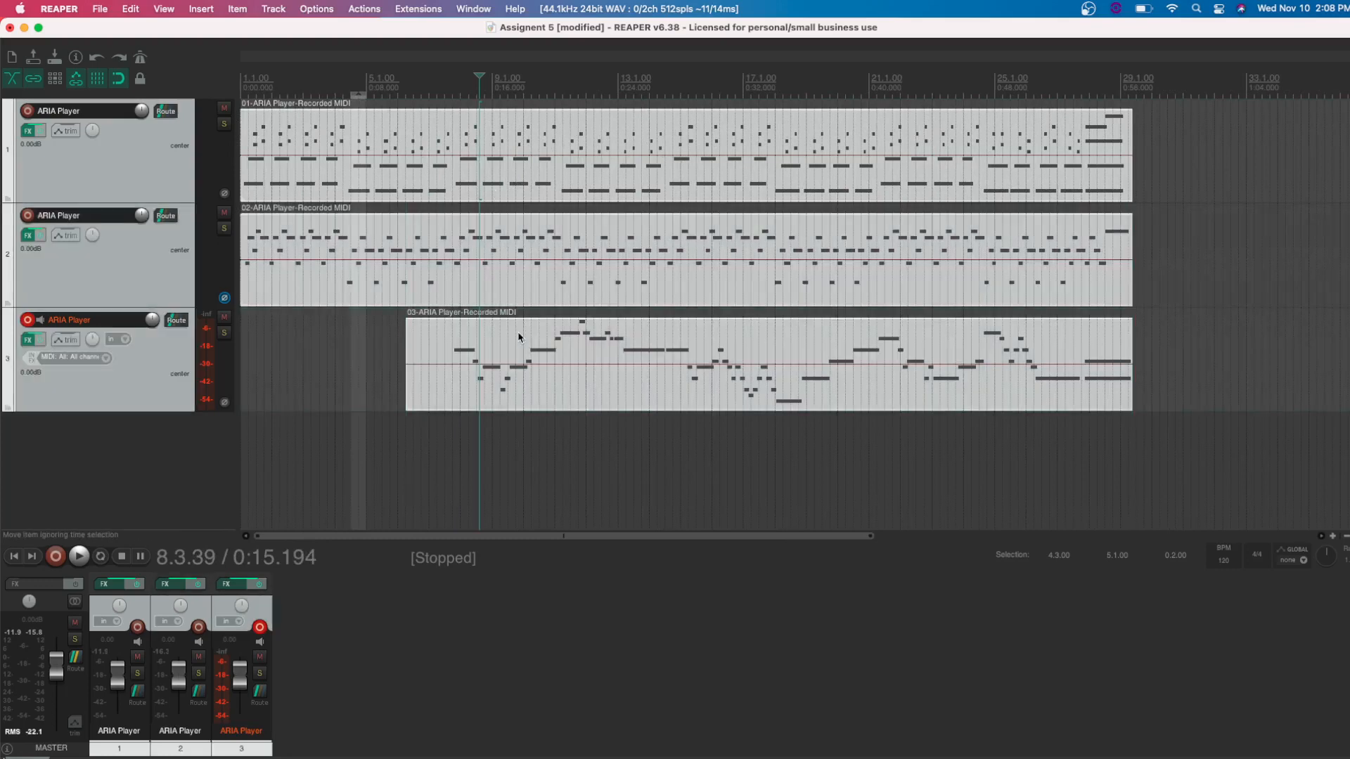
right_click(468, 190)
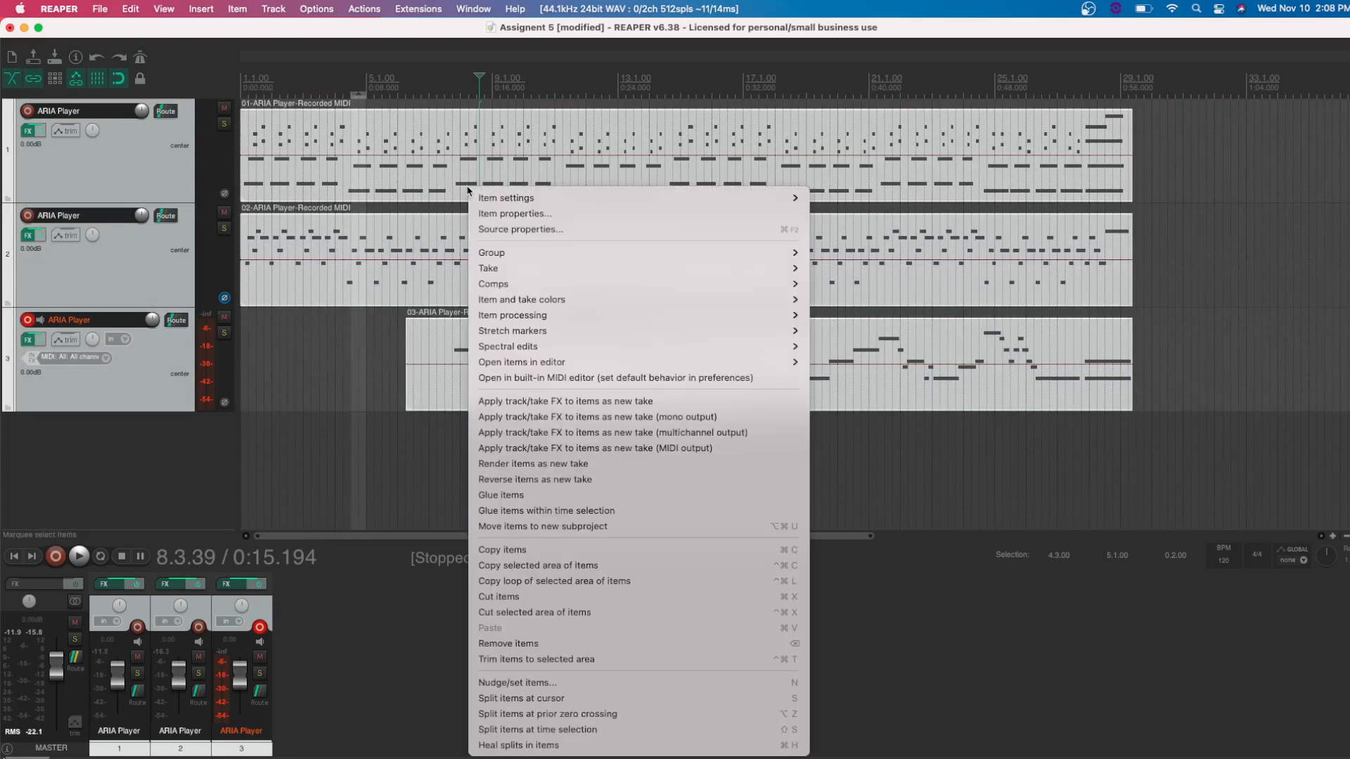
left_click(498, 229)
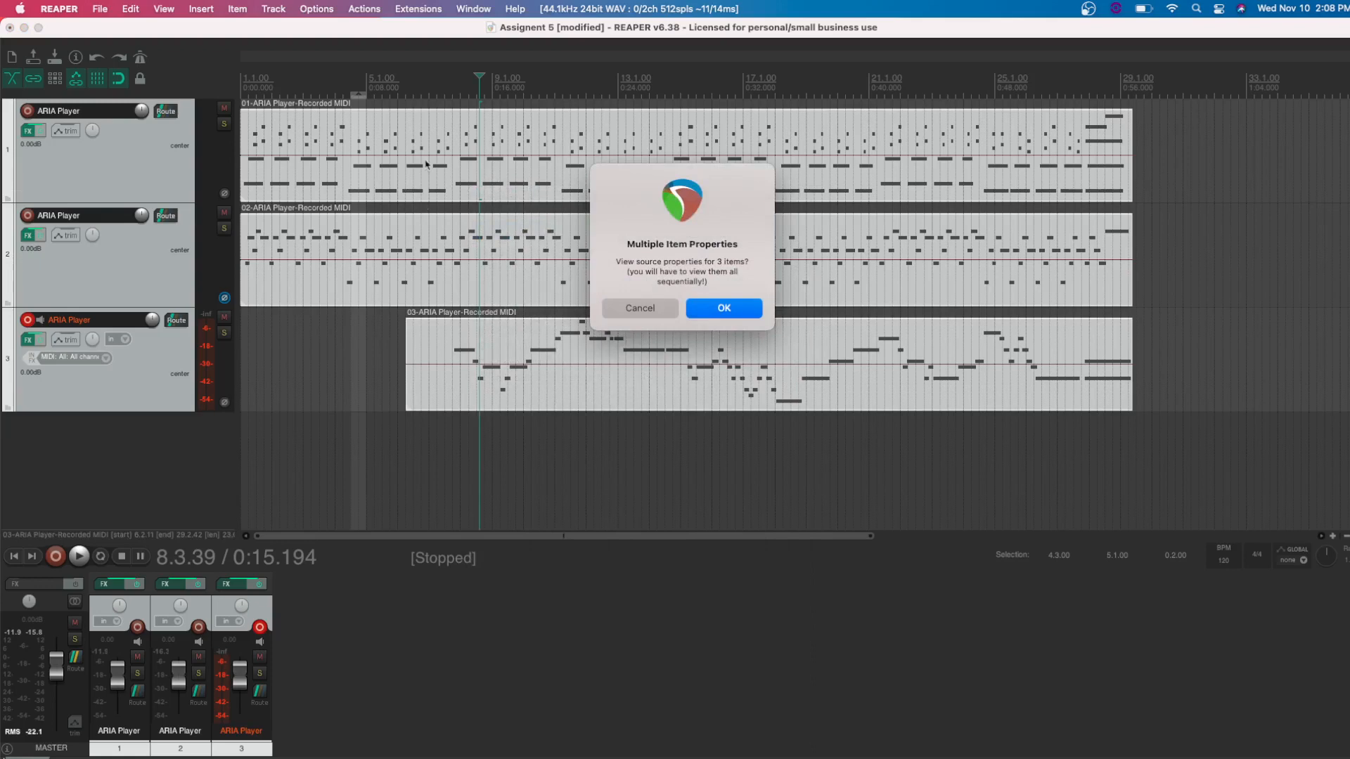
left_click(717, 309)
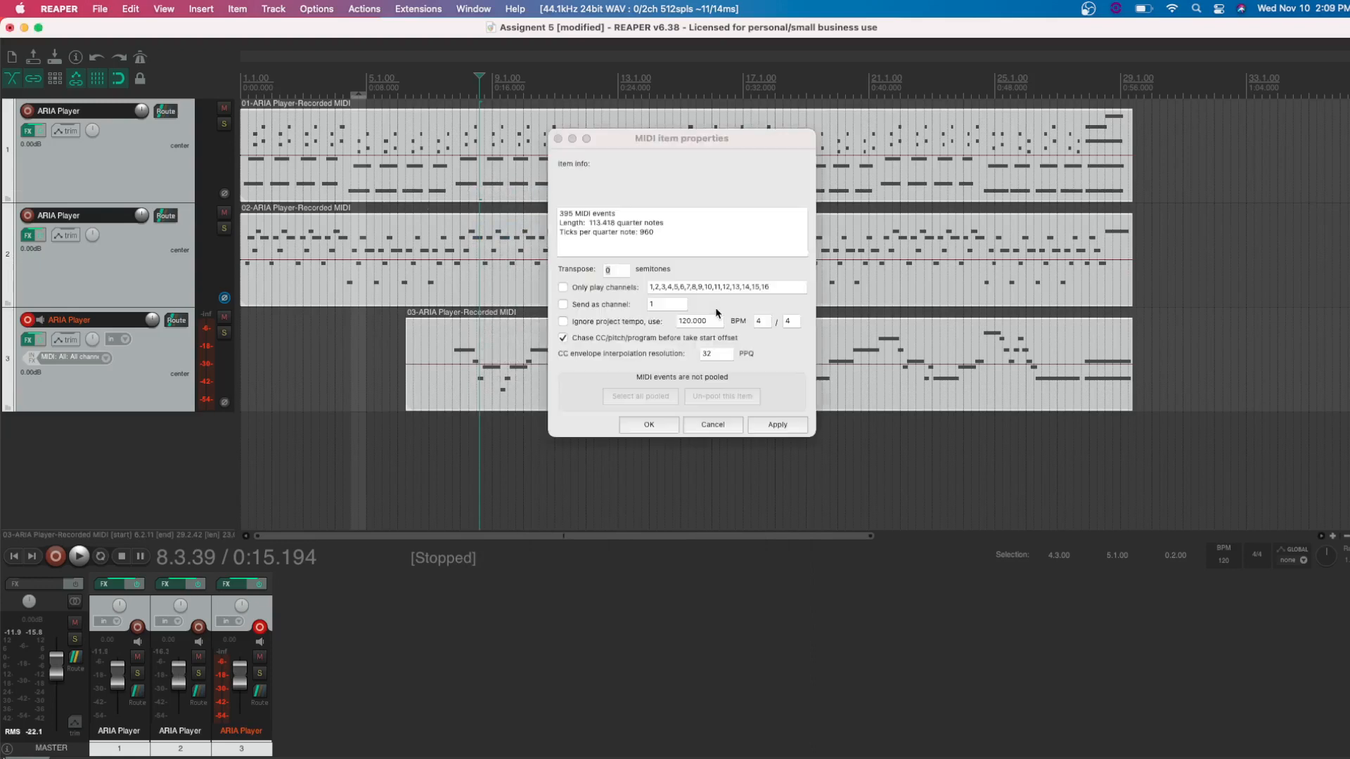
Make each of the three MIDI items ignore the project tempo and use 120 BPM in 4/4 instead
left_click(564, 322)
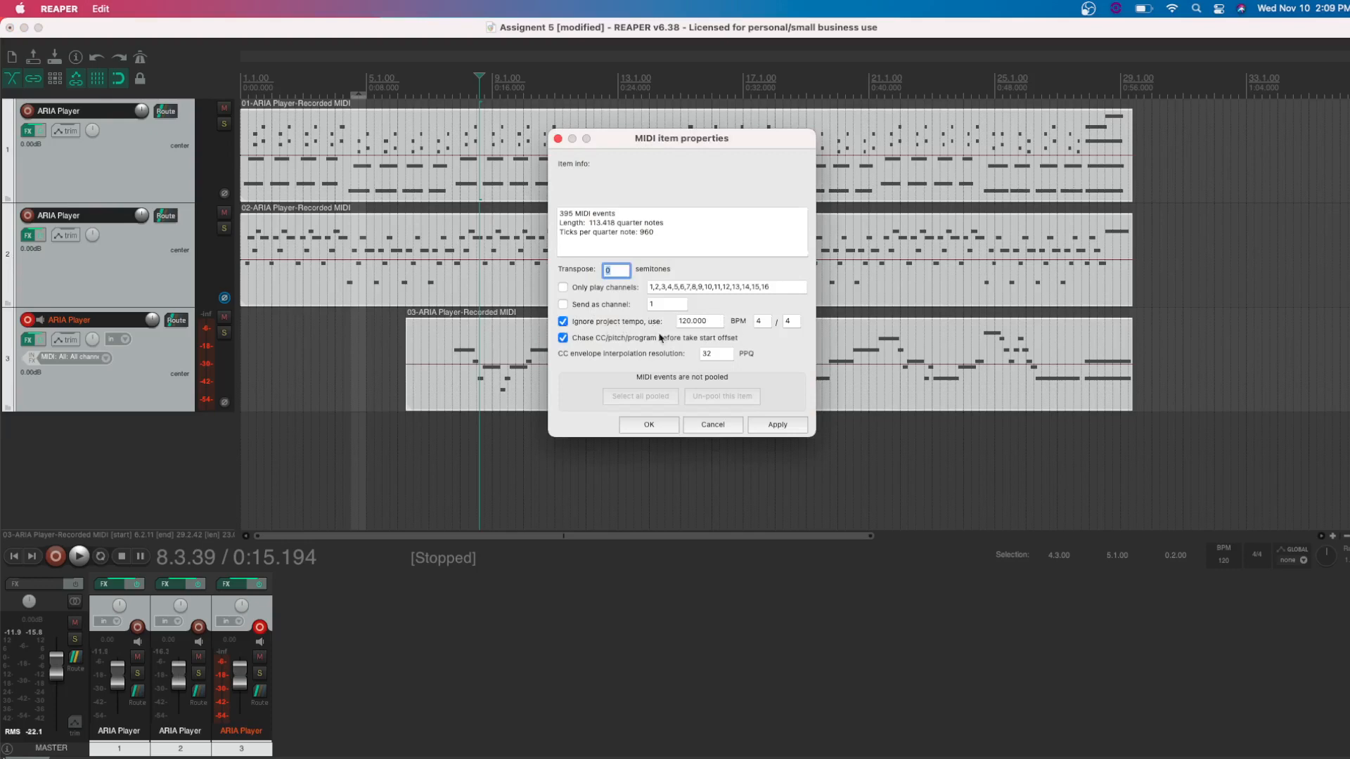
left_click(640, 426)
left_click(563, 322)
left_click(779, 425)
left_click(652, 425)
left_click(563, 322)
left_click(653, 426)
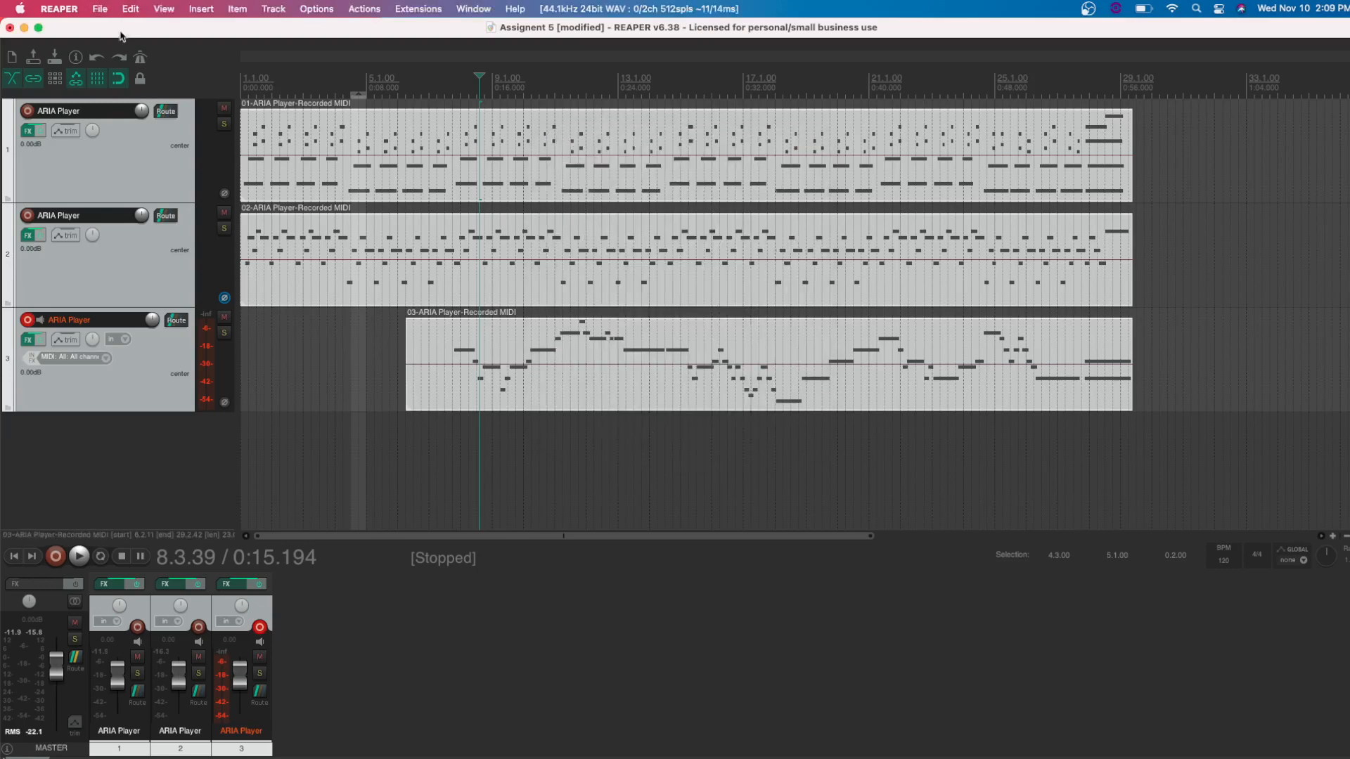
In the project settings, set the timebase for items/envelopes/markers and for the tempo/time signature envelope to Time
left_click(101, 9)
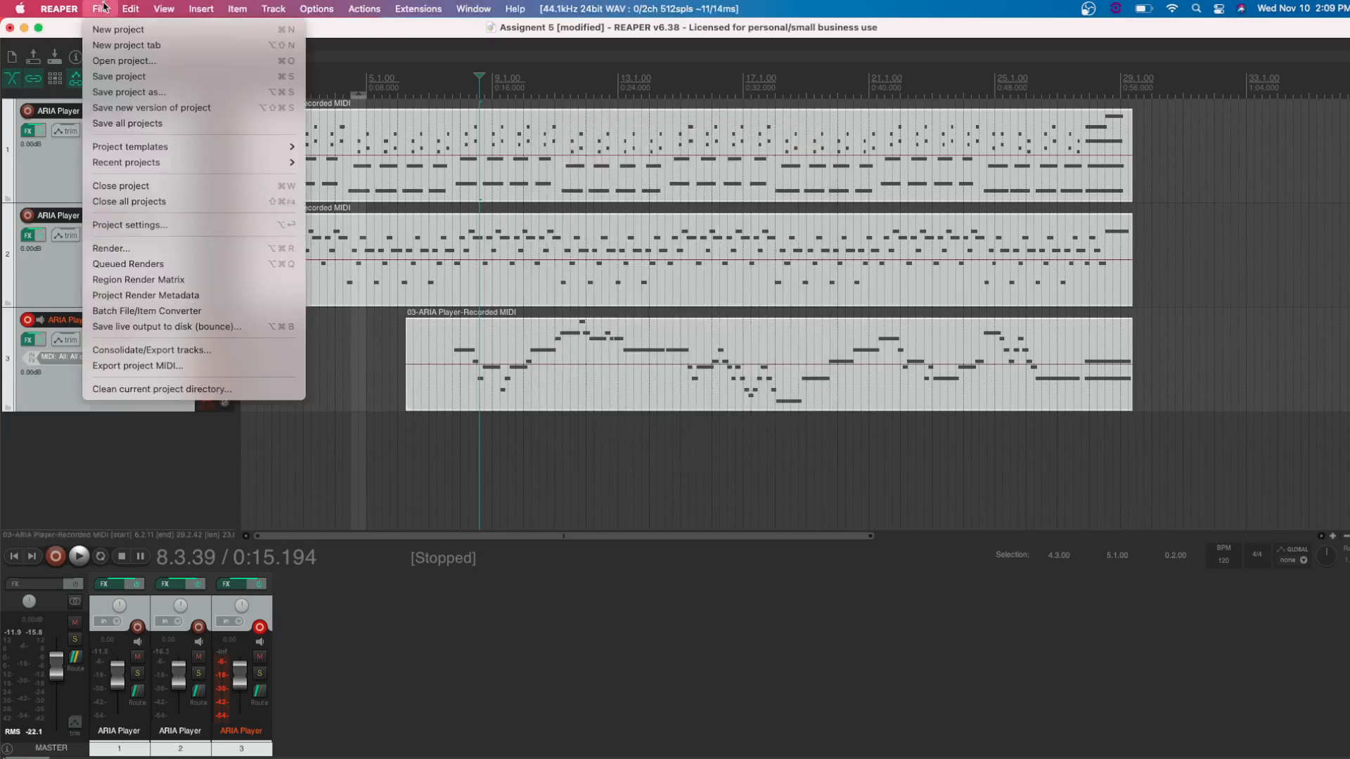
left_click(130, 225)
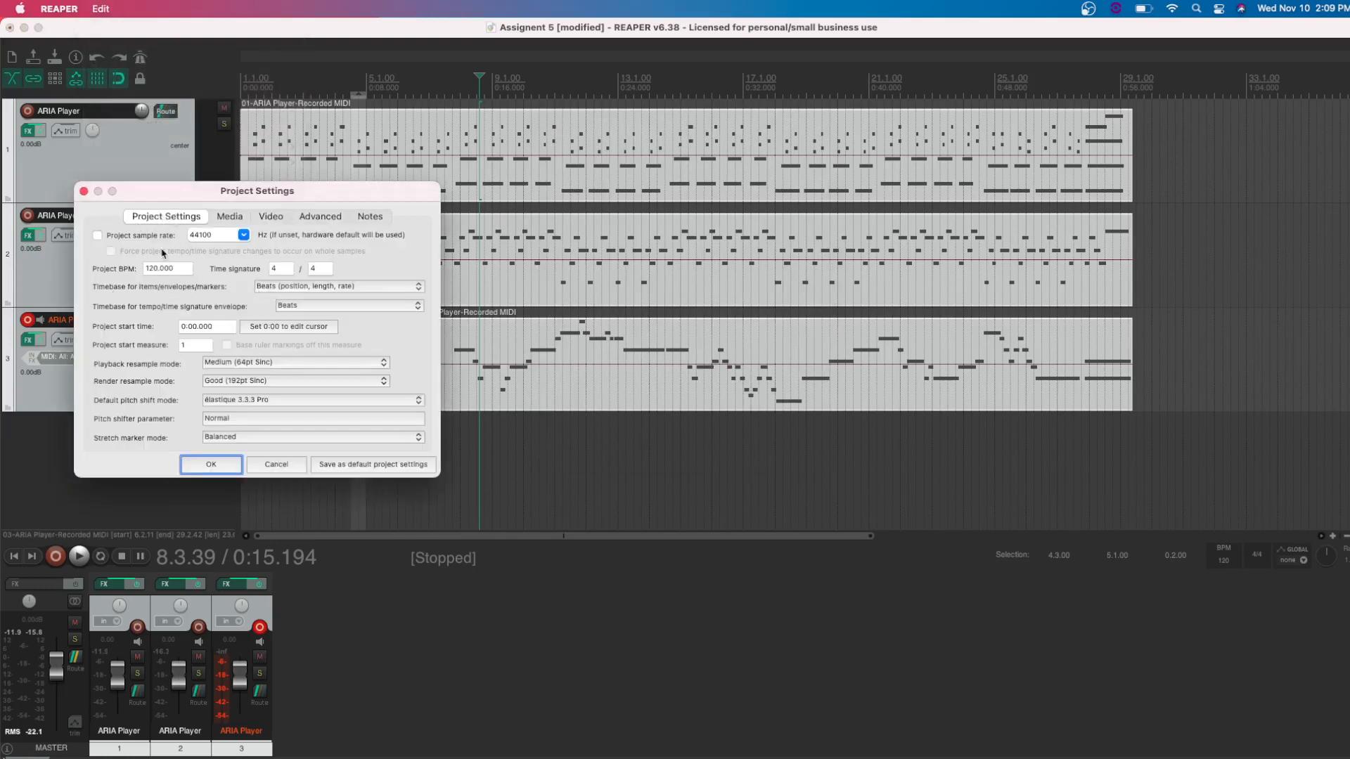
left_click(277, 288)
left_click(274, 277)
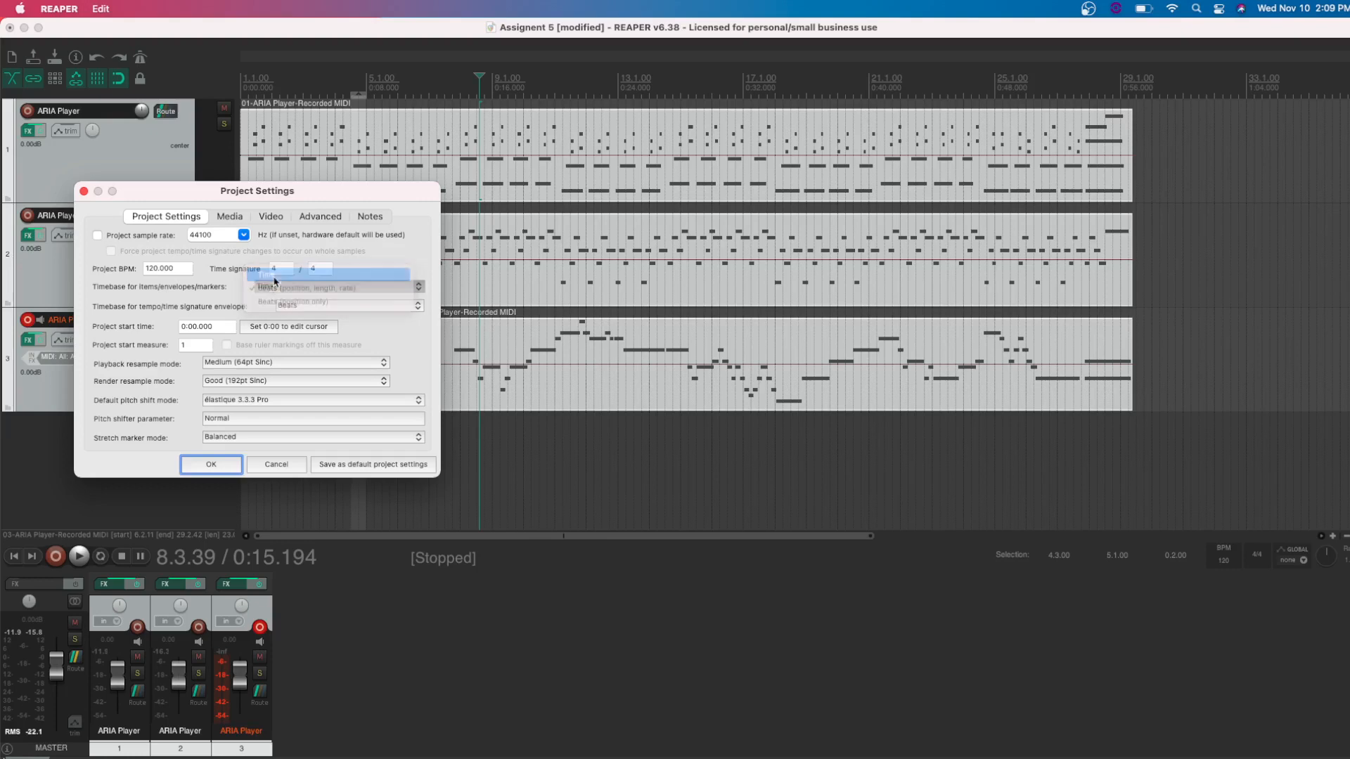
left_click(324, 306)
left_click(288, 292)
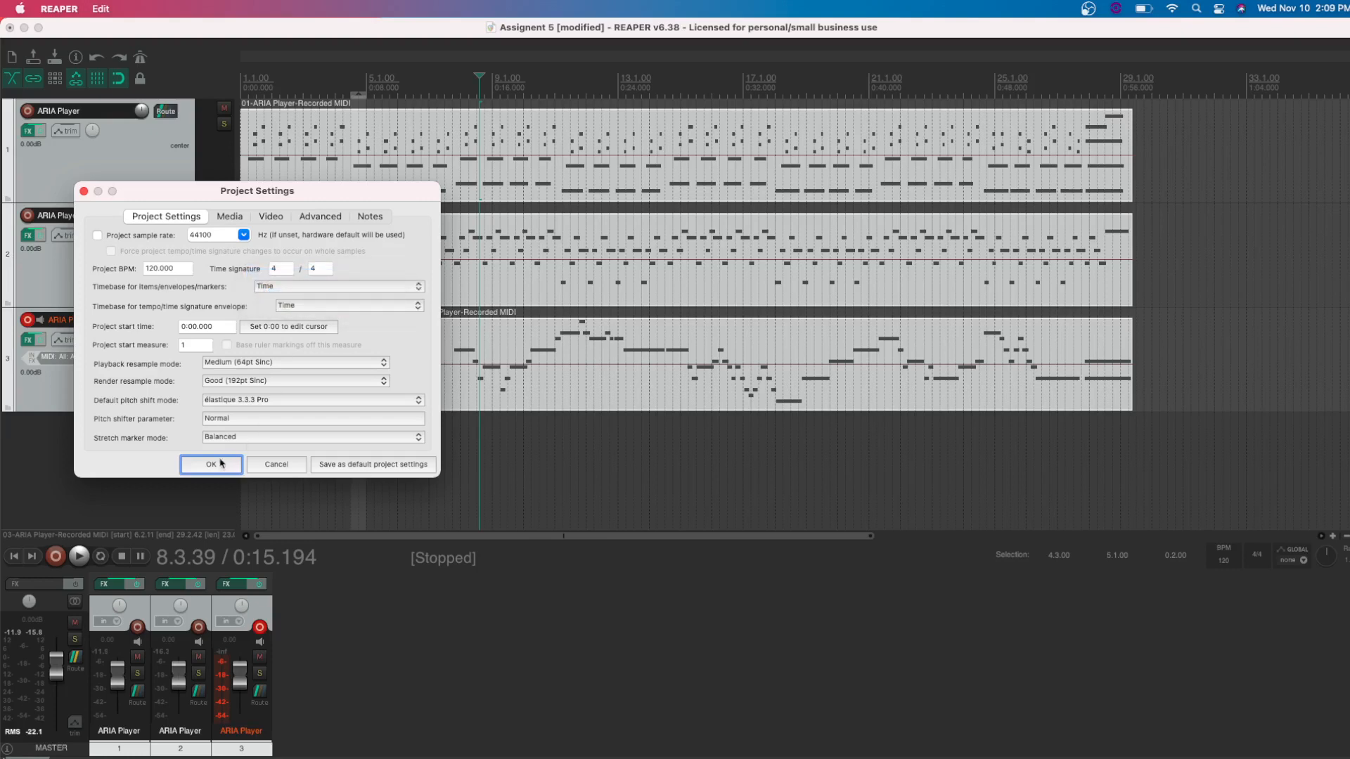
left_click(212, 465)
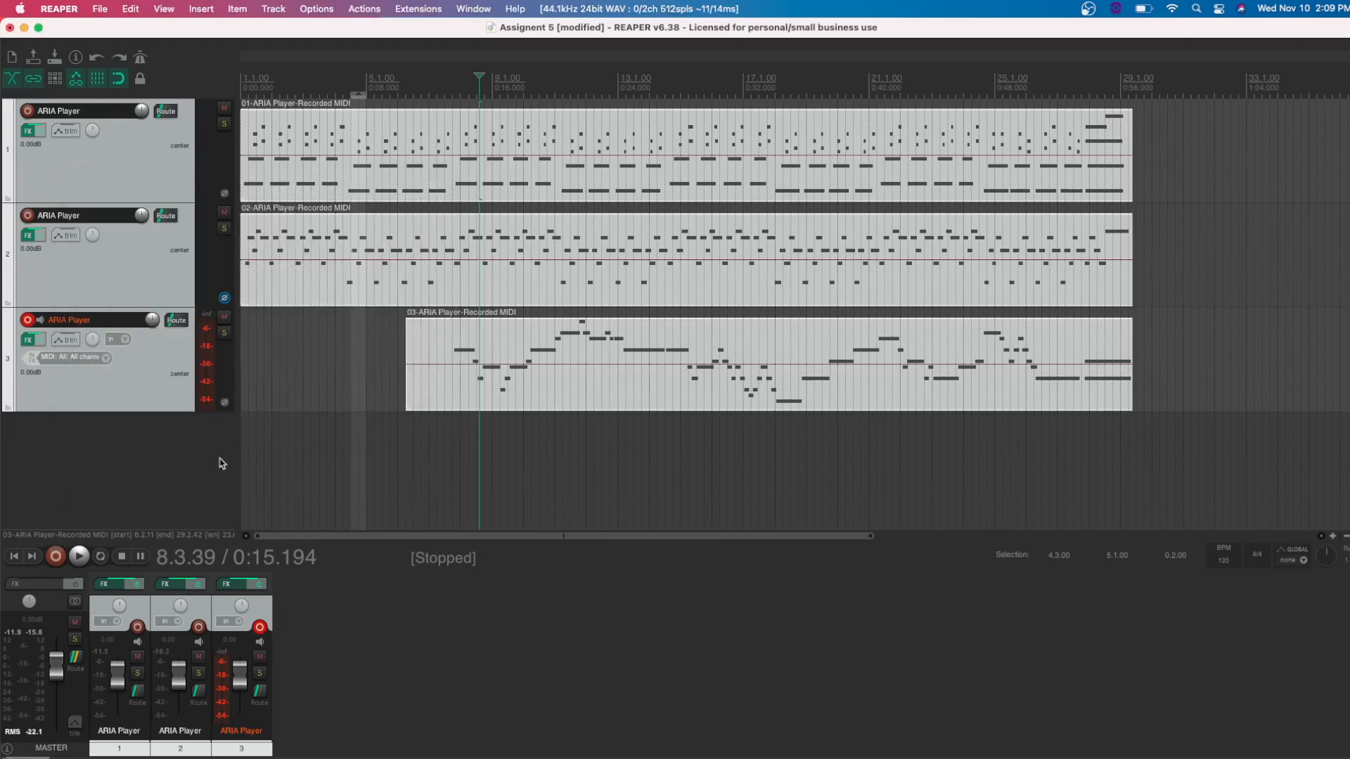
Test the new timebase by setting the project tempo to 80 BPM, and undo that tempo change
left_click(1228, 568)
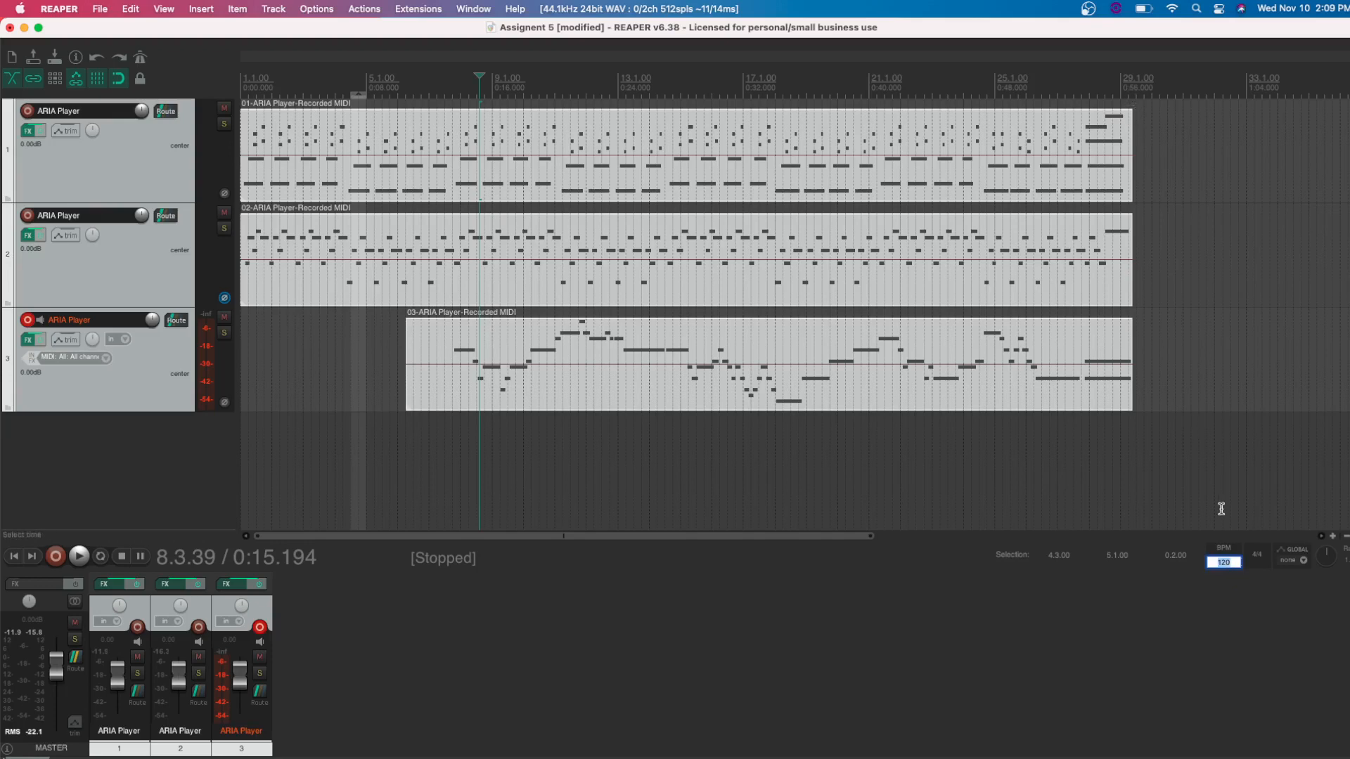
type("80")
key("Return")
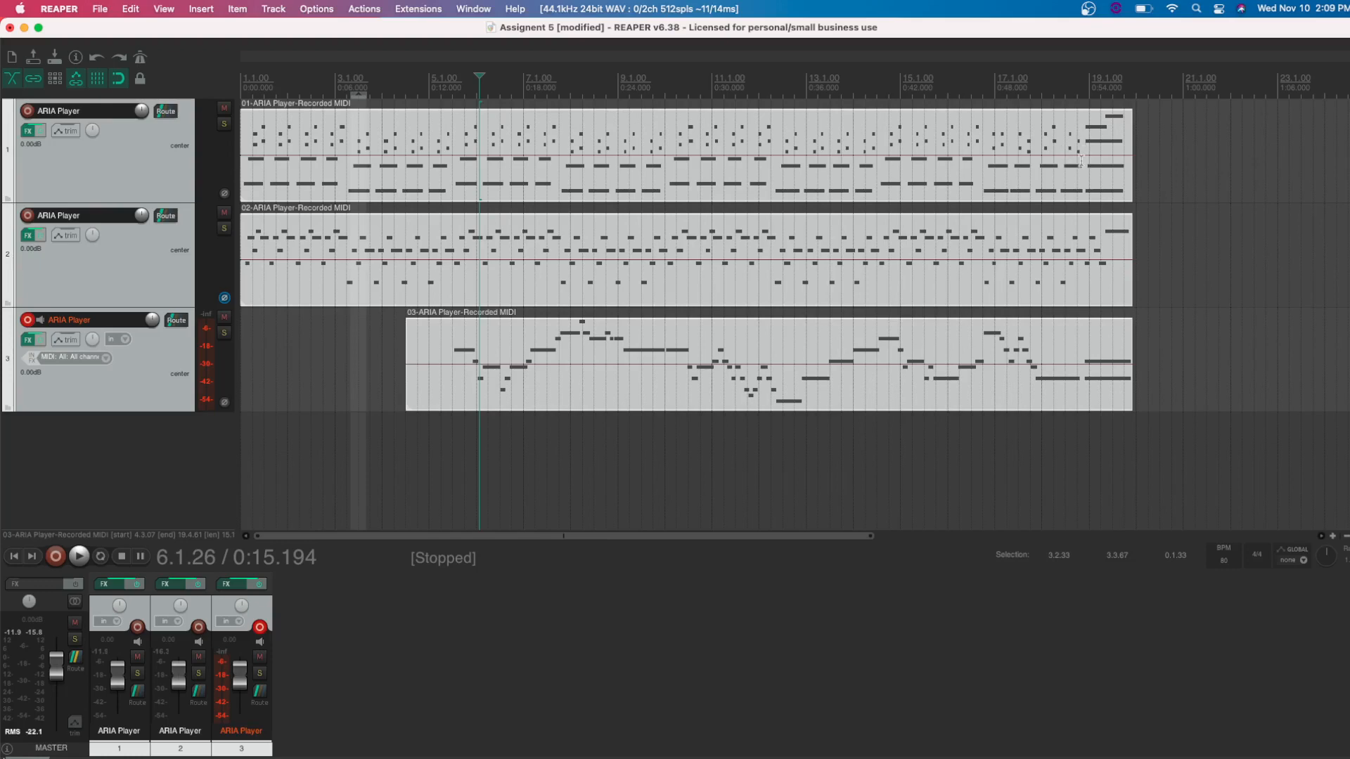
key("super+z")
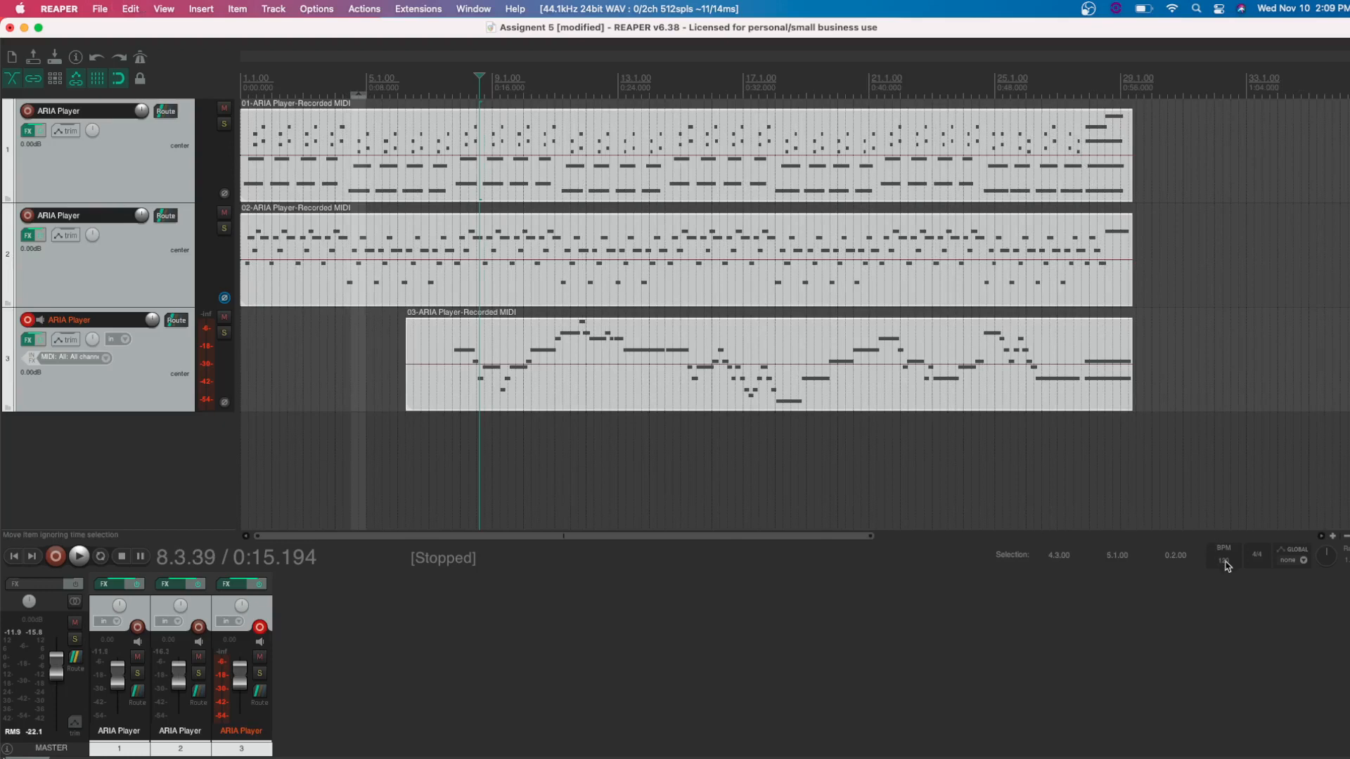
Trim the start of the first two tracks' MIDI items to the first note, and move all items back to the project start with ripple editing
left_click(512, 491)
scroll(512, 491, "up", 5)
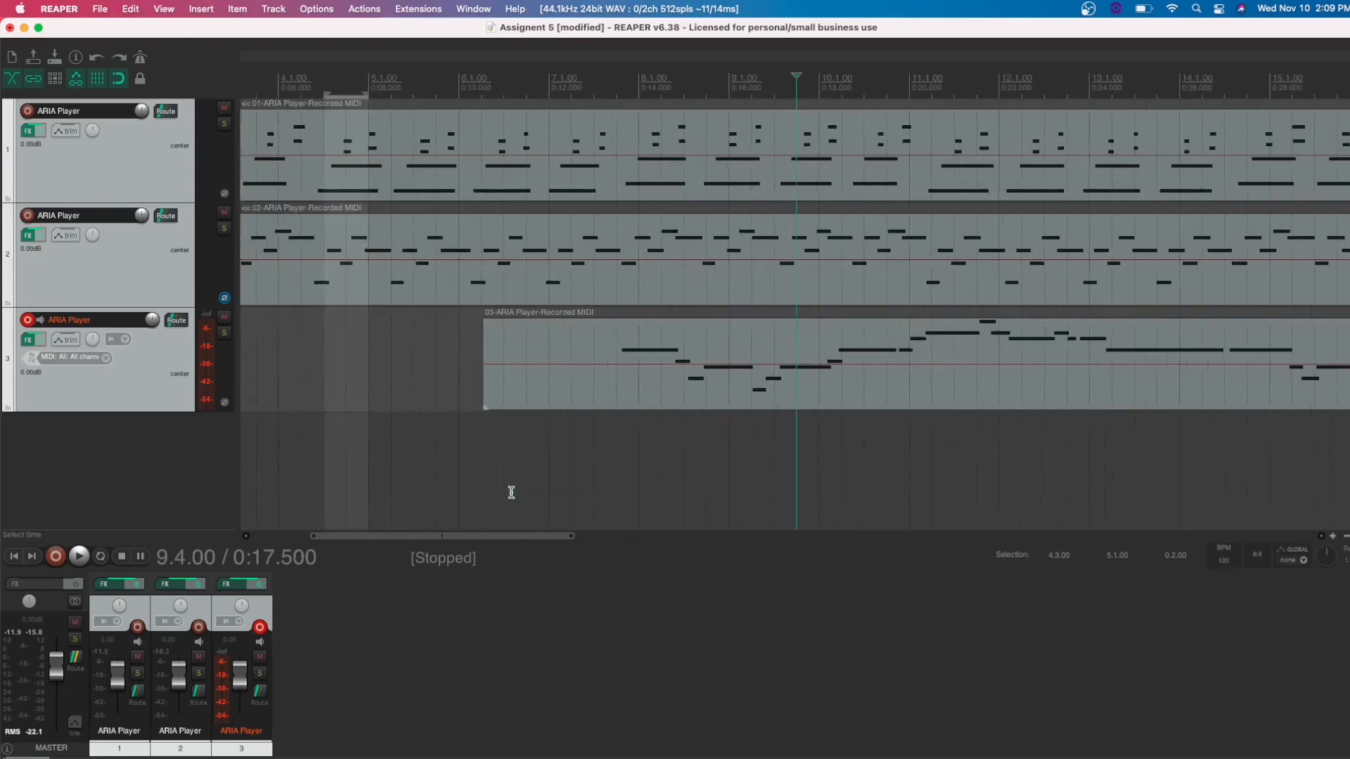
scroll(511, 493, "up", 4)
scroll(512, 493, "left", 10)
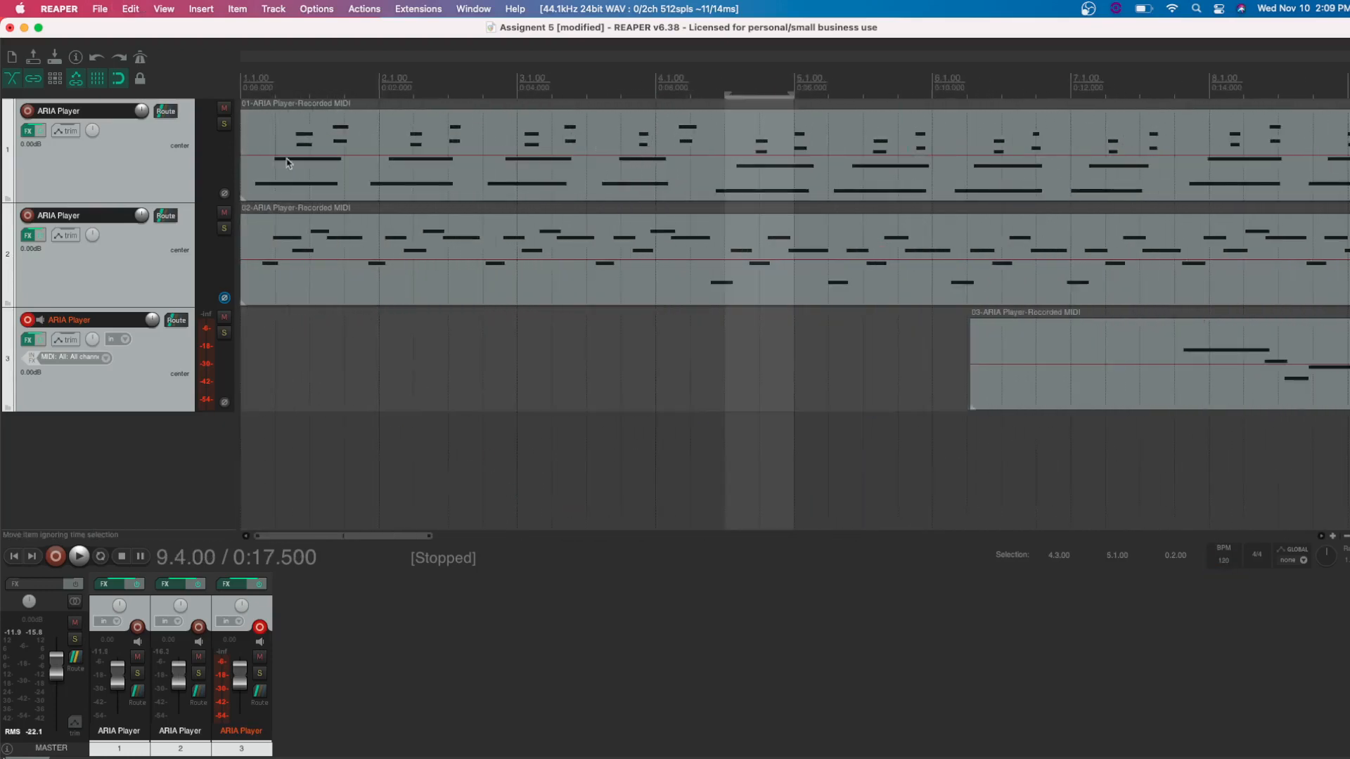
left_click(256, 188)
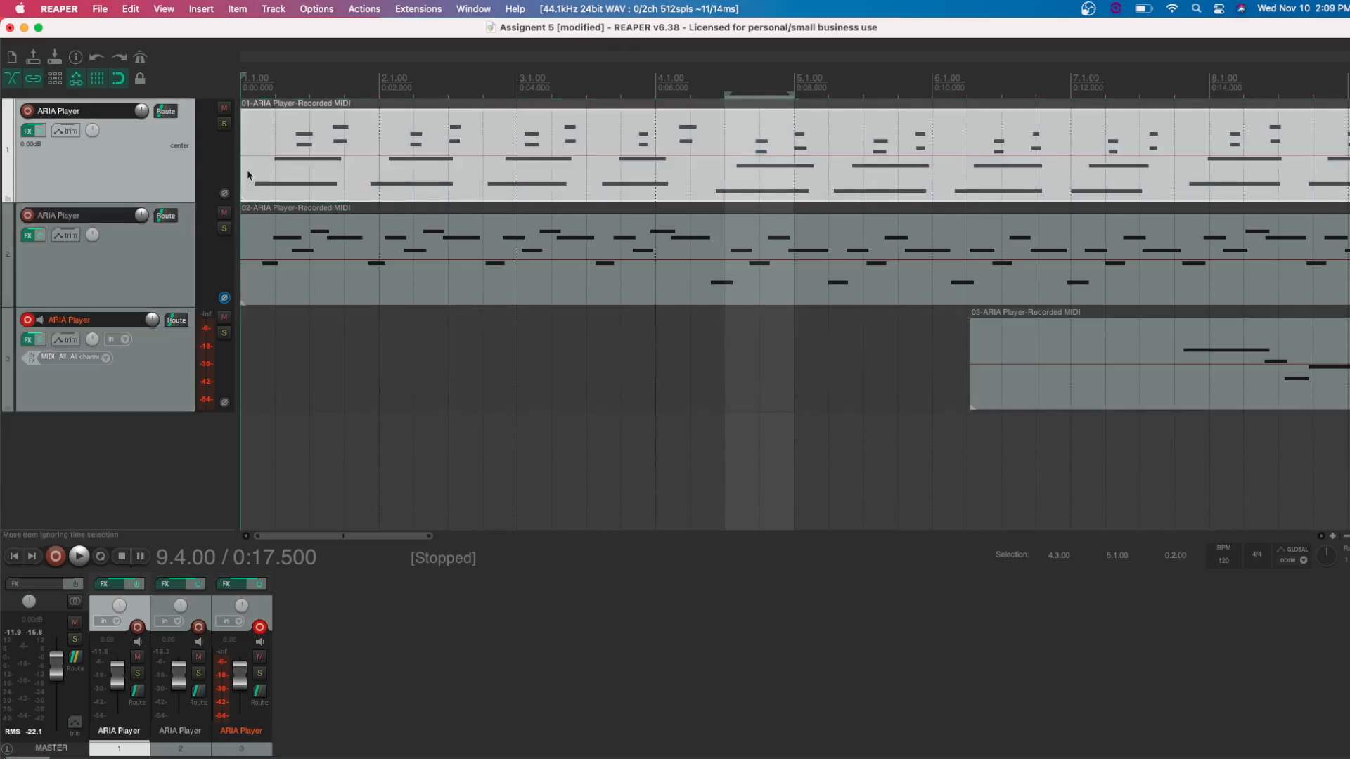
left_click(269, 244, "shift")
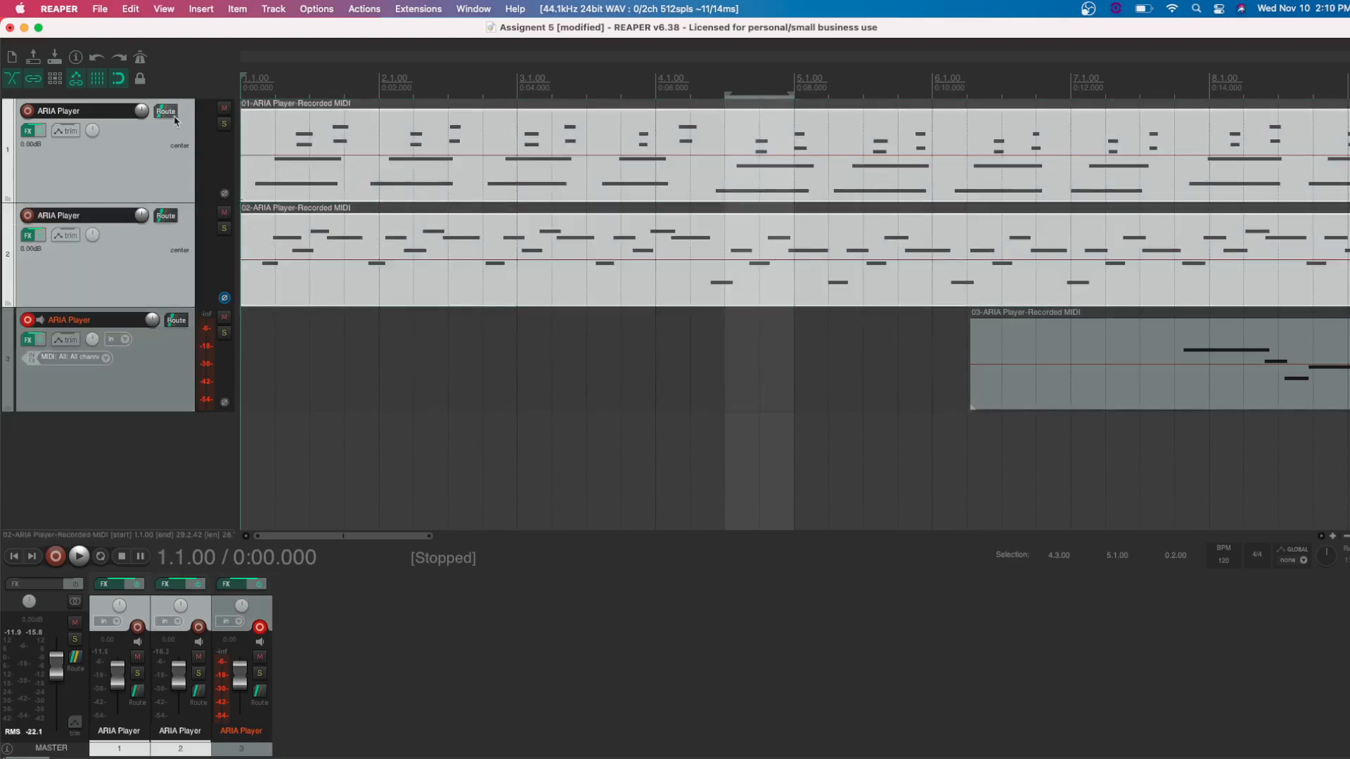
left_click(119, 79)
left_click_drag(241, 157, 256, 158)
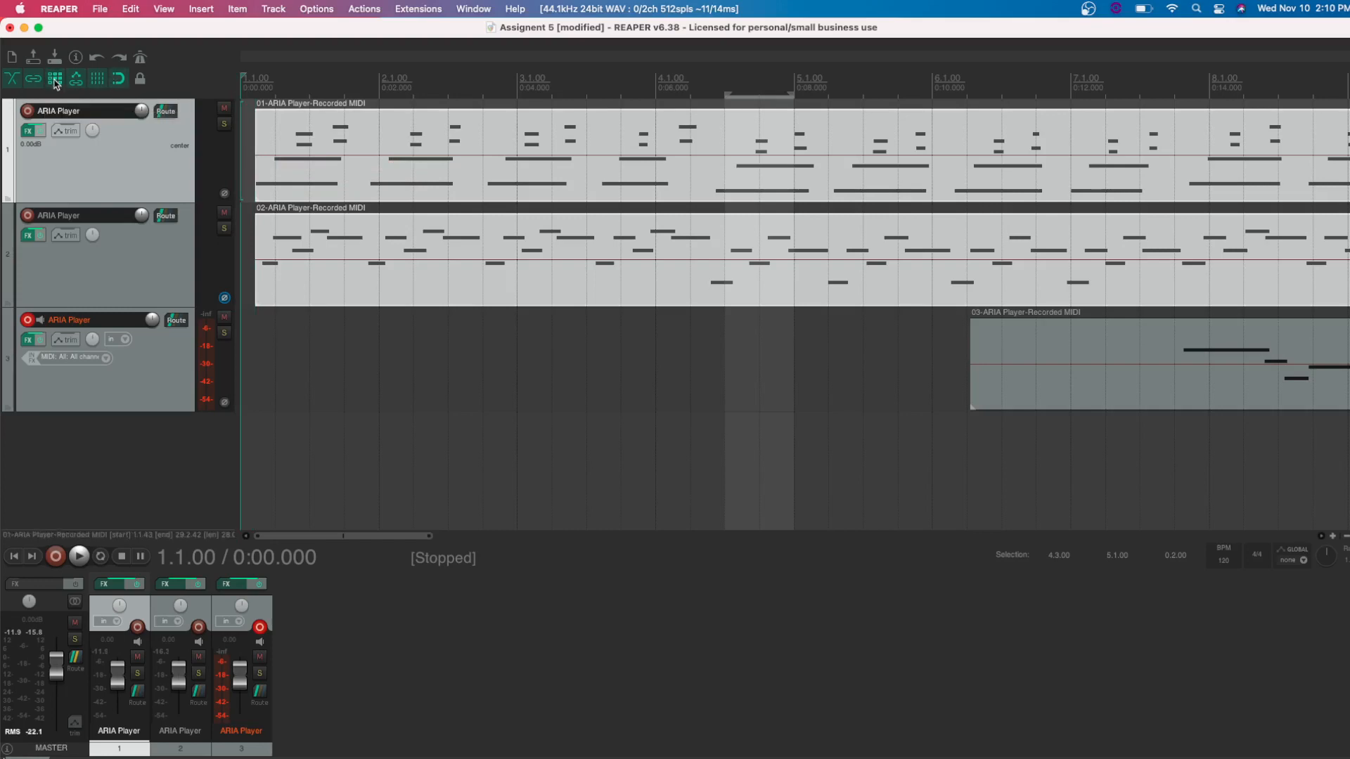
left_click_drag(331, 166, 305, 166)
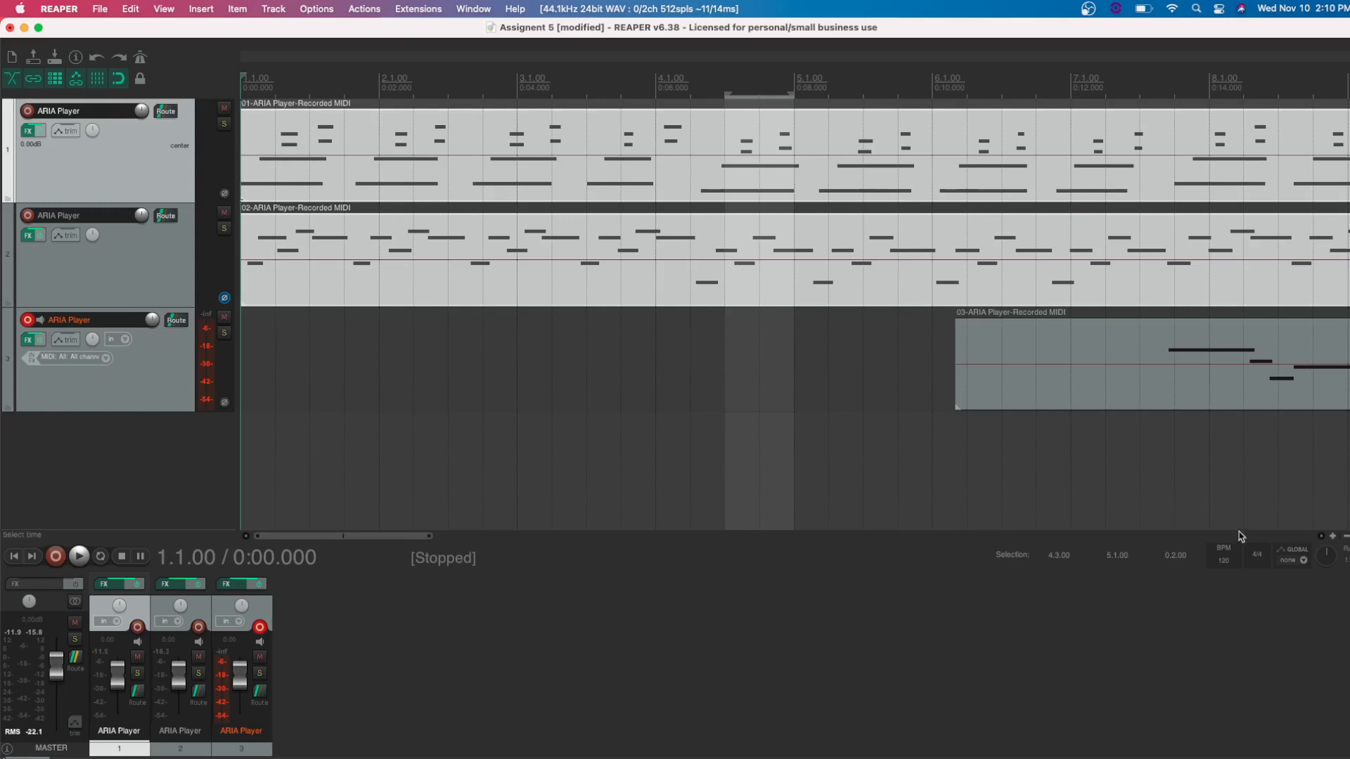
Try a project tempo of 110 BPM and set it back to 120 BPM
left_click(1223, 567)
type("110")
key("Return")
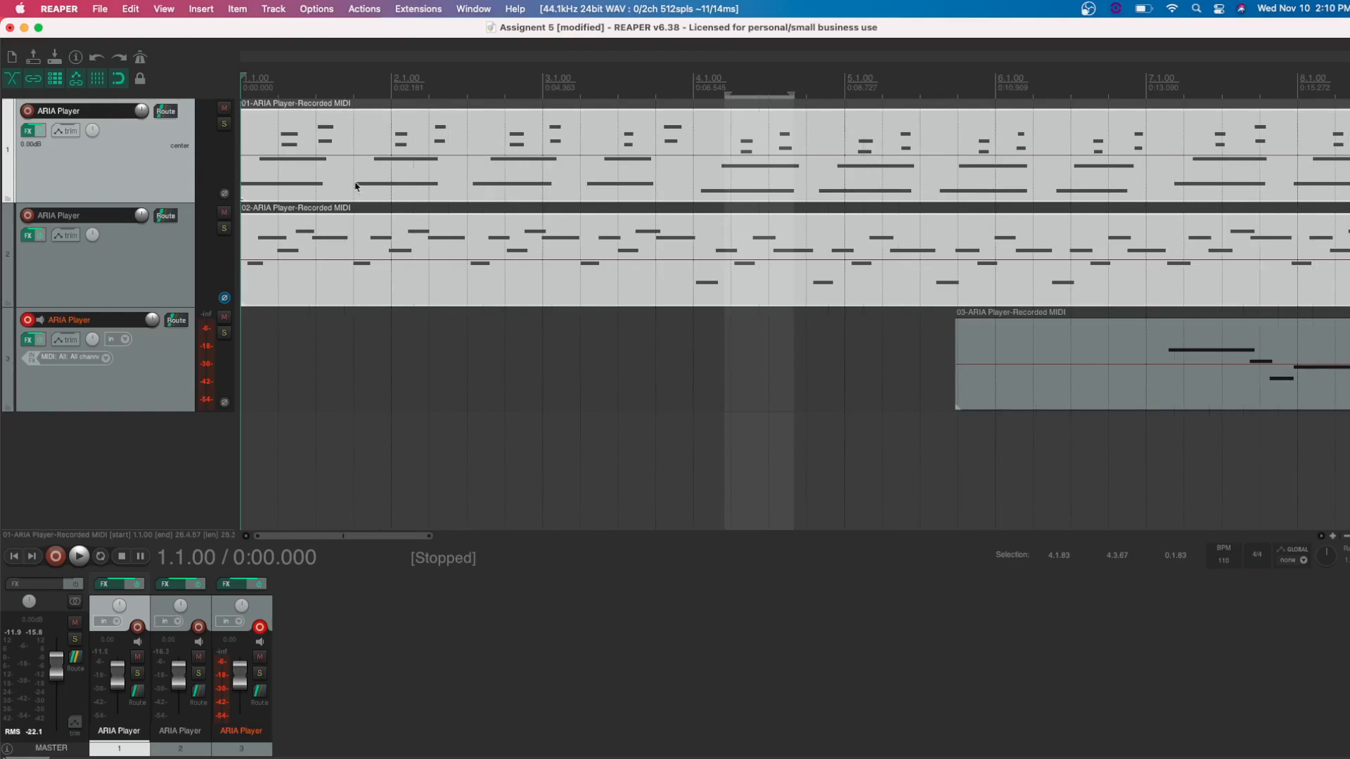
left_click(1229, 565)
type("120")
key("Return")
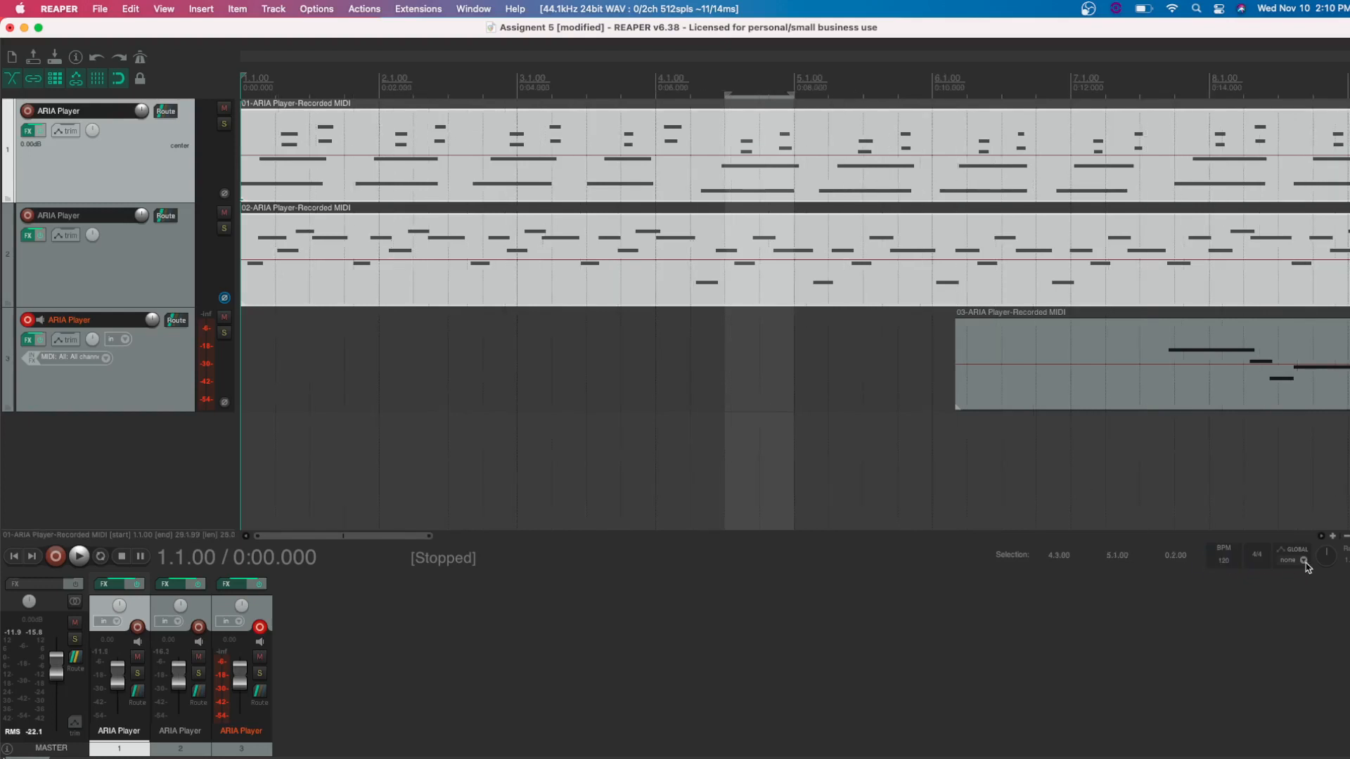
Change the project's time signature to 3/4
left_click(1258, 555)
type("3/4")
key("Return")
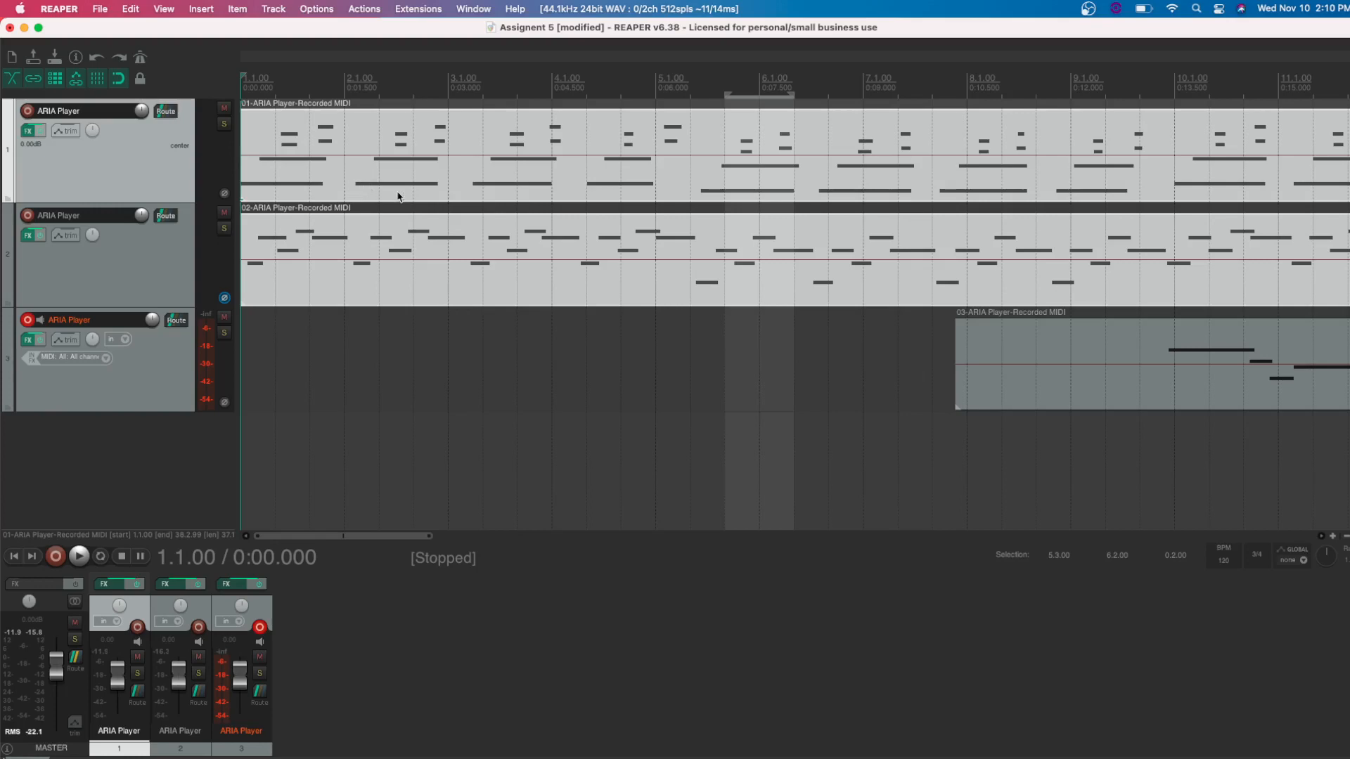
Insert a 120 BPM tempo marker at measure 2 and shift it to about 0:01.621, where the second measure's first notes begin
left_click(345, 89)
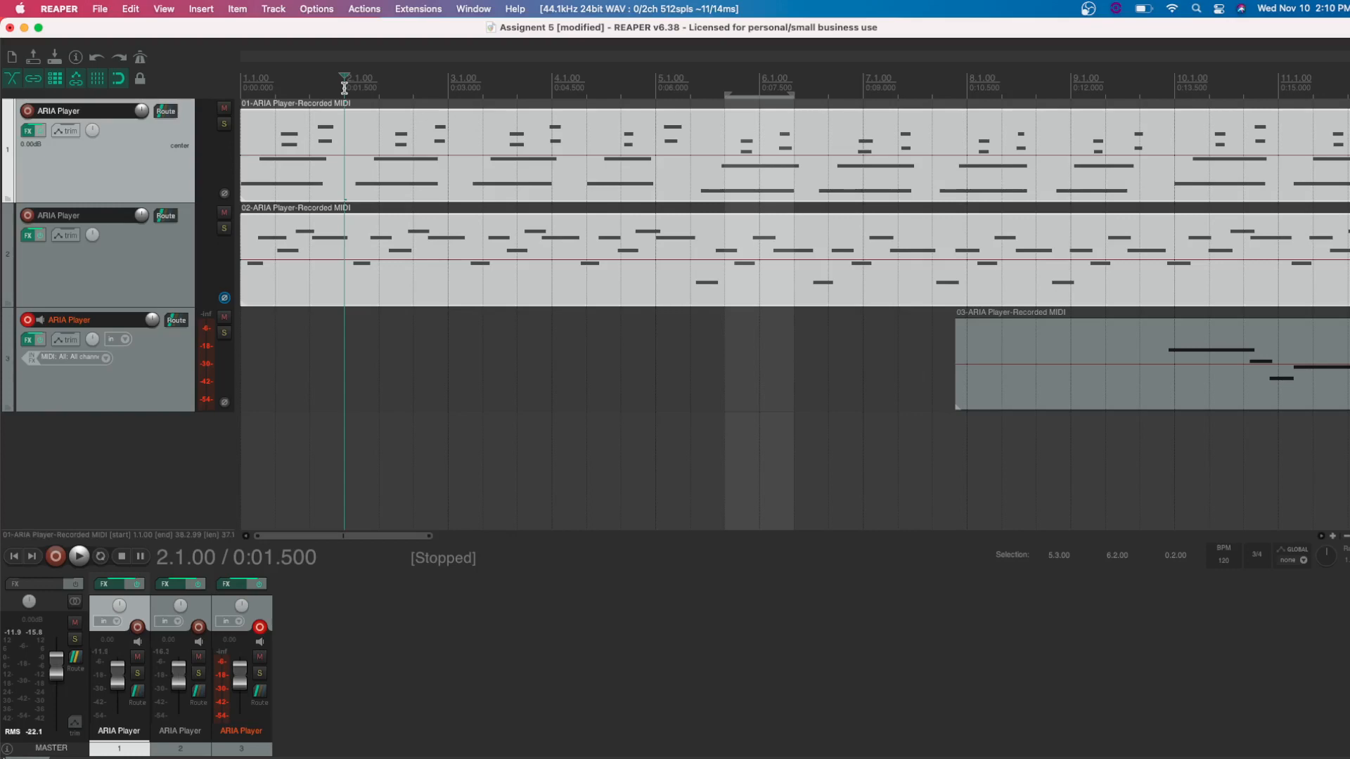
key("shift+c")
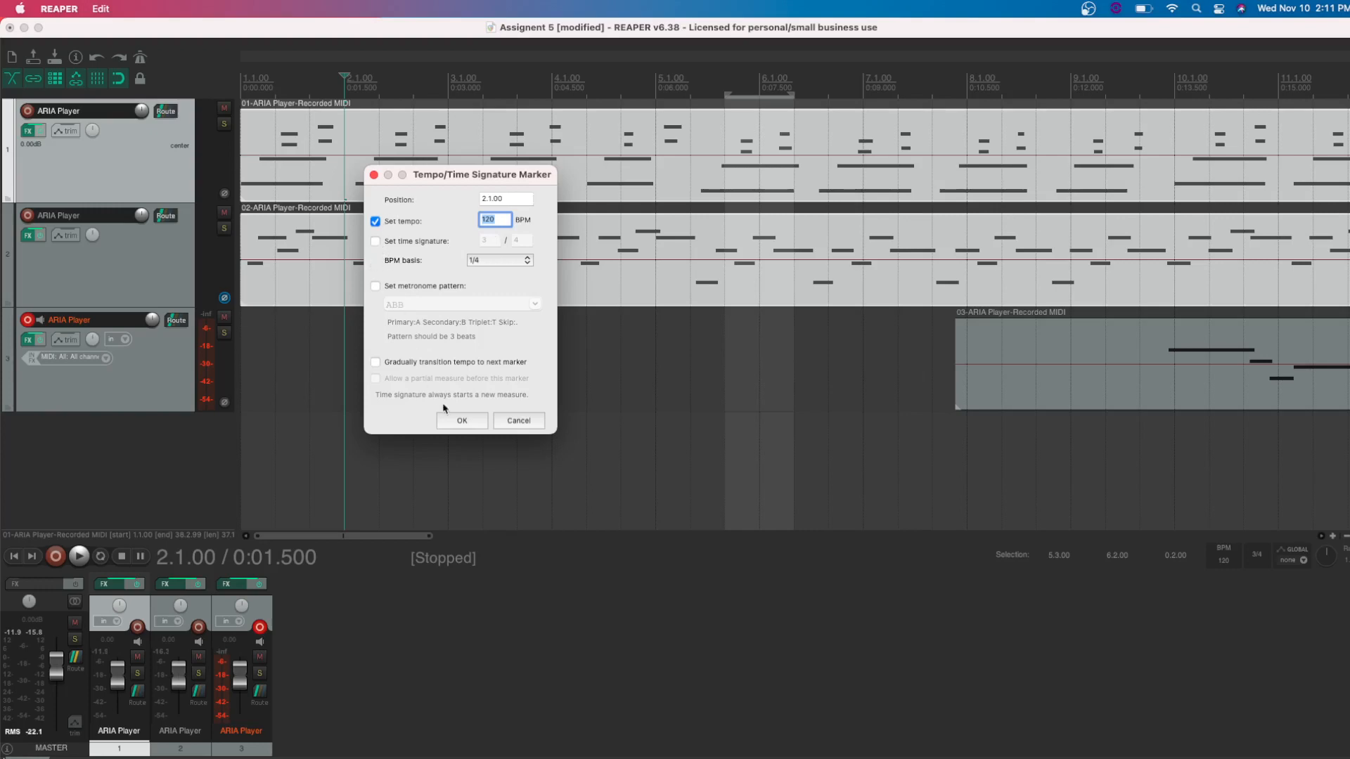
left_click(461, 421)
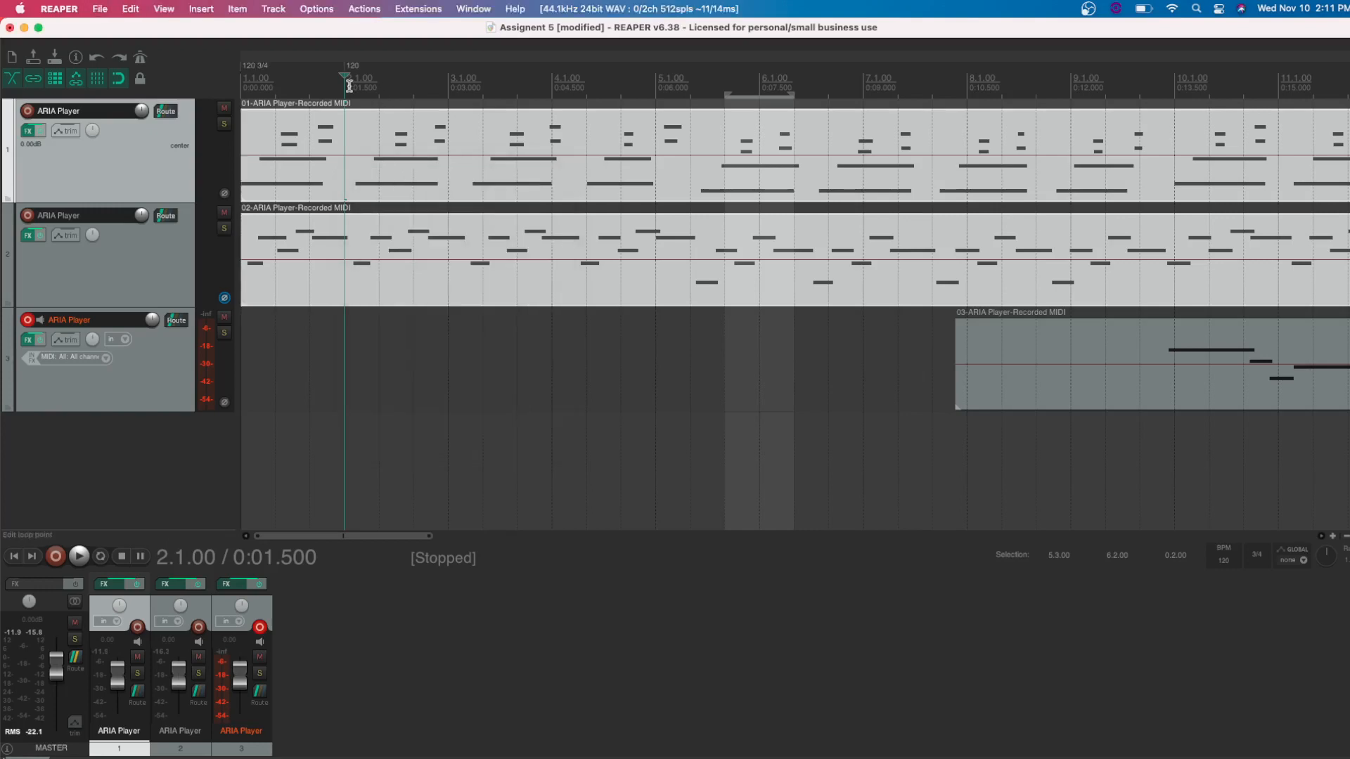
scroll(348, 84, "up", 3)
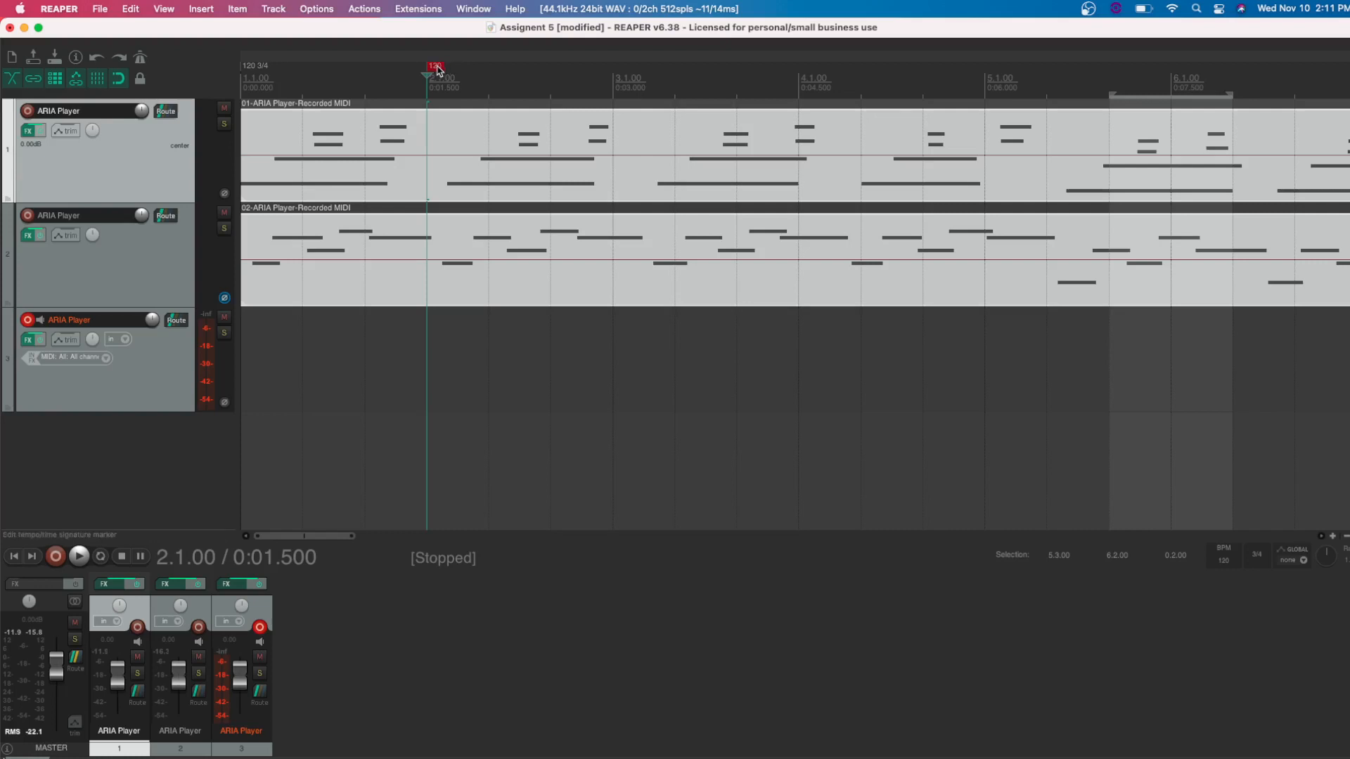
left_click_drag(437, 69, 453, 69)
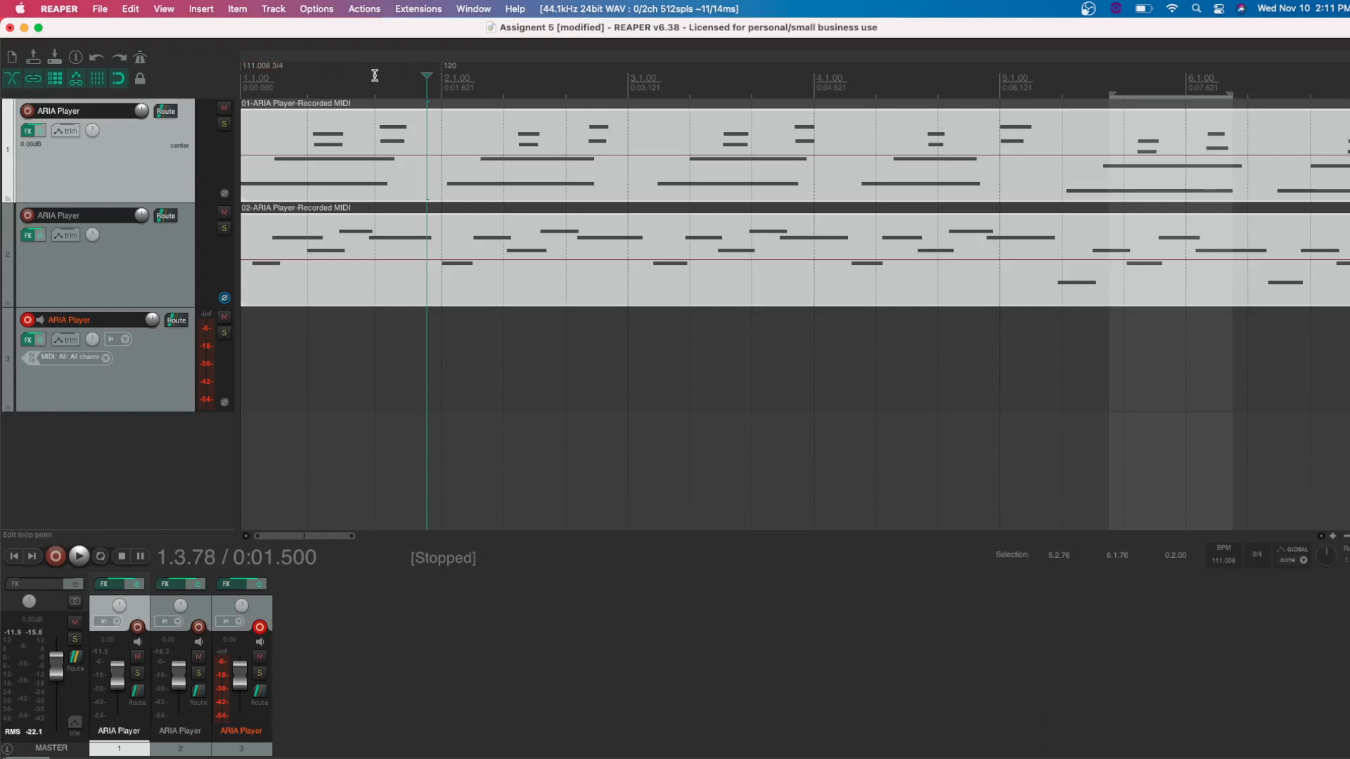
left_click(448, 68)
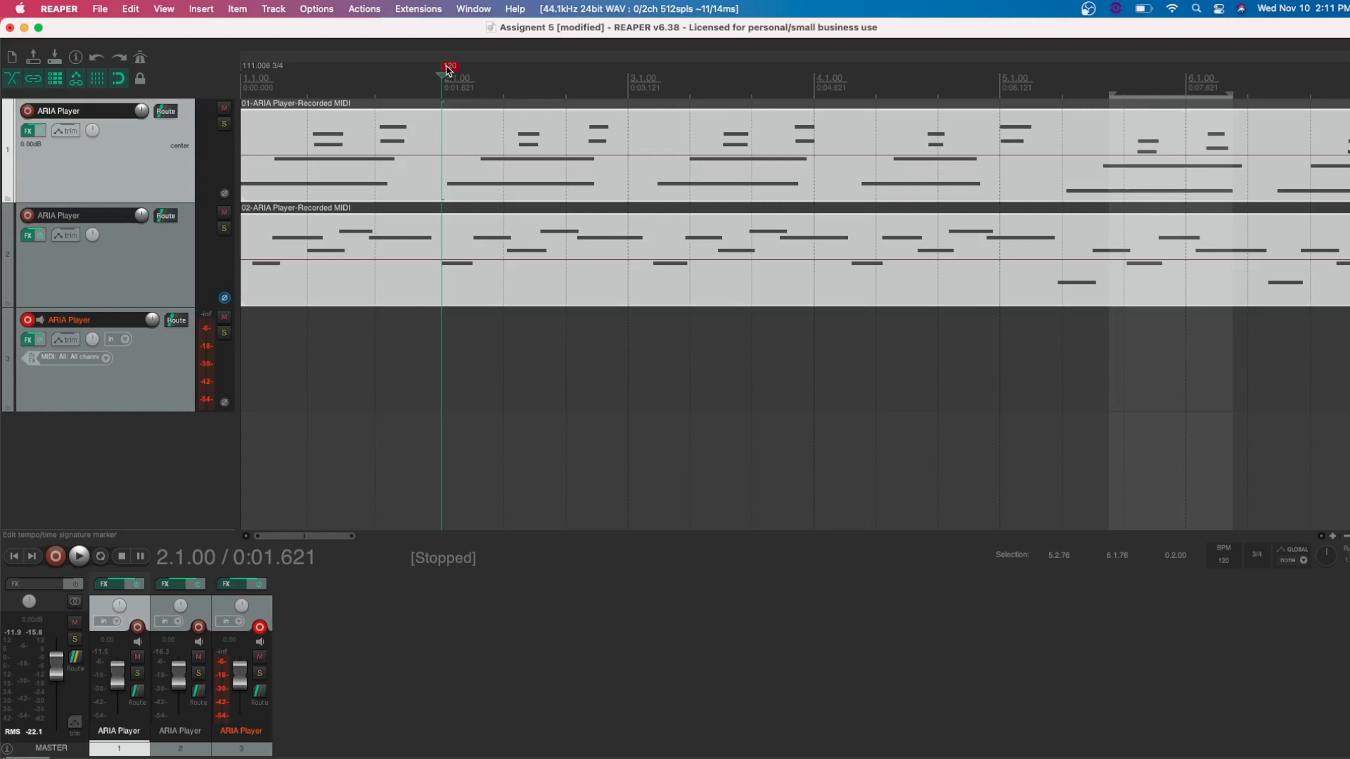
Try removing the tempo marker at measure 2 in two different ways, undoing the removal each time
left_click_drag(449, 70, 450, 72)
right_click(450, 65)
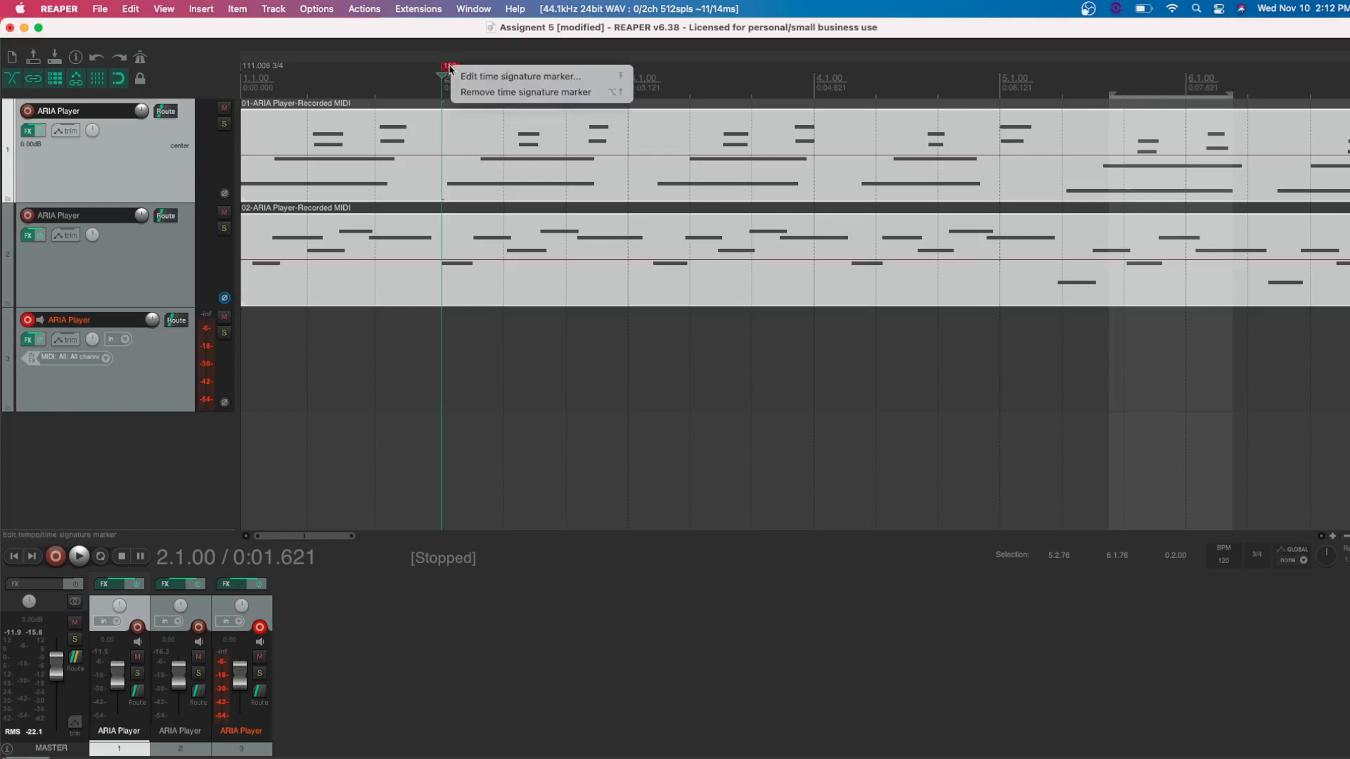
left_click(480, 92)
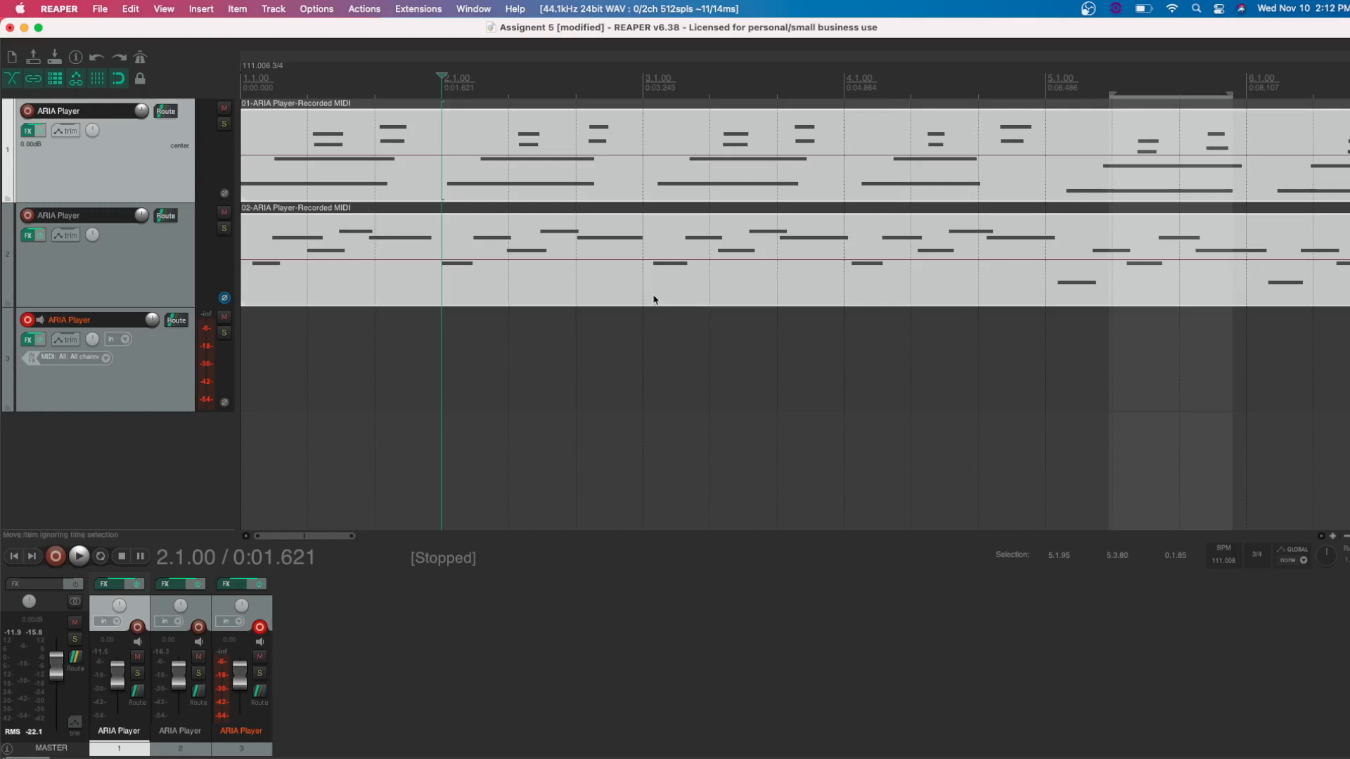
scroll(661, 305, "right", 5)
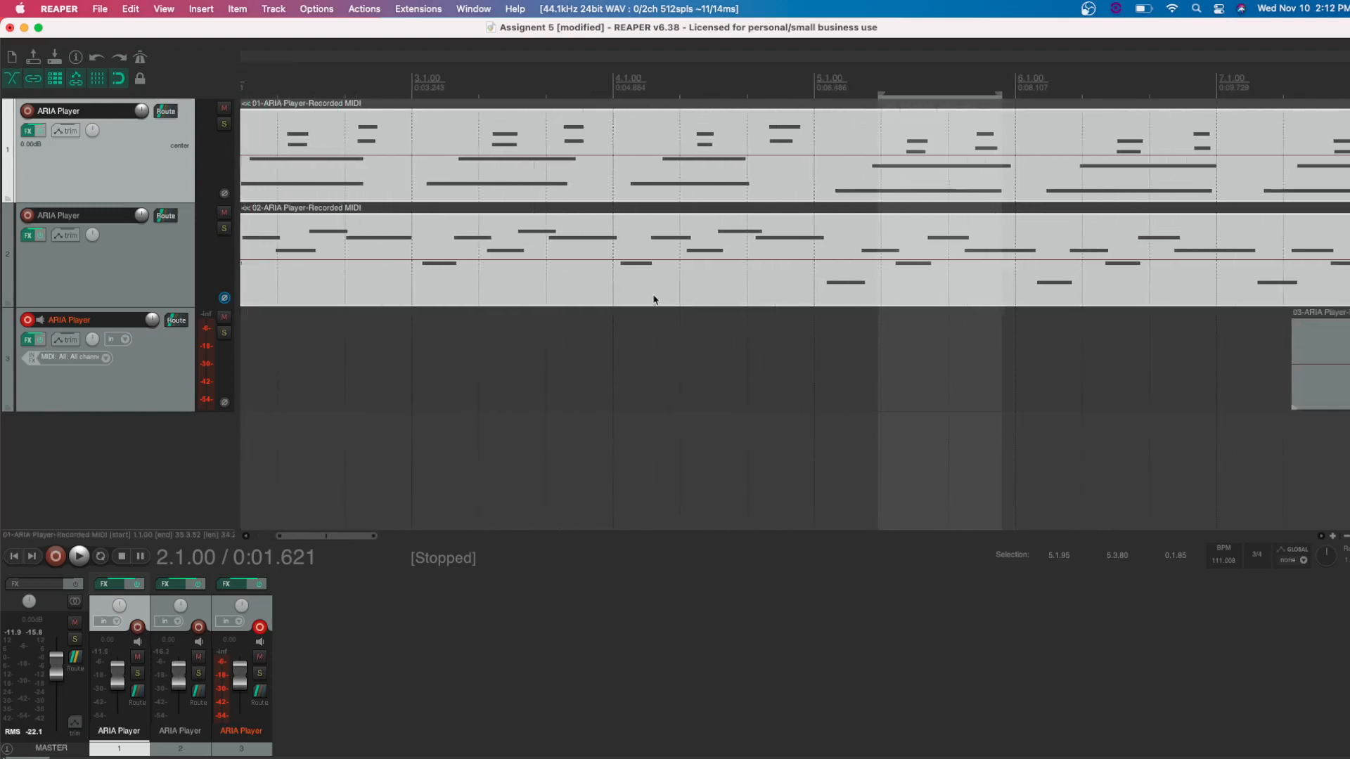
scroll(654, 300, "left", 4)
scroll(654, 300, "left", 1)
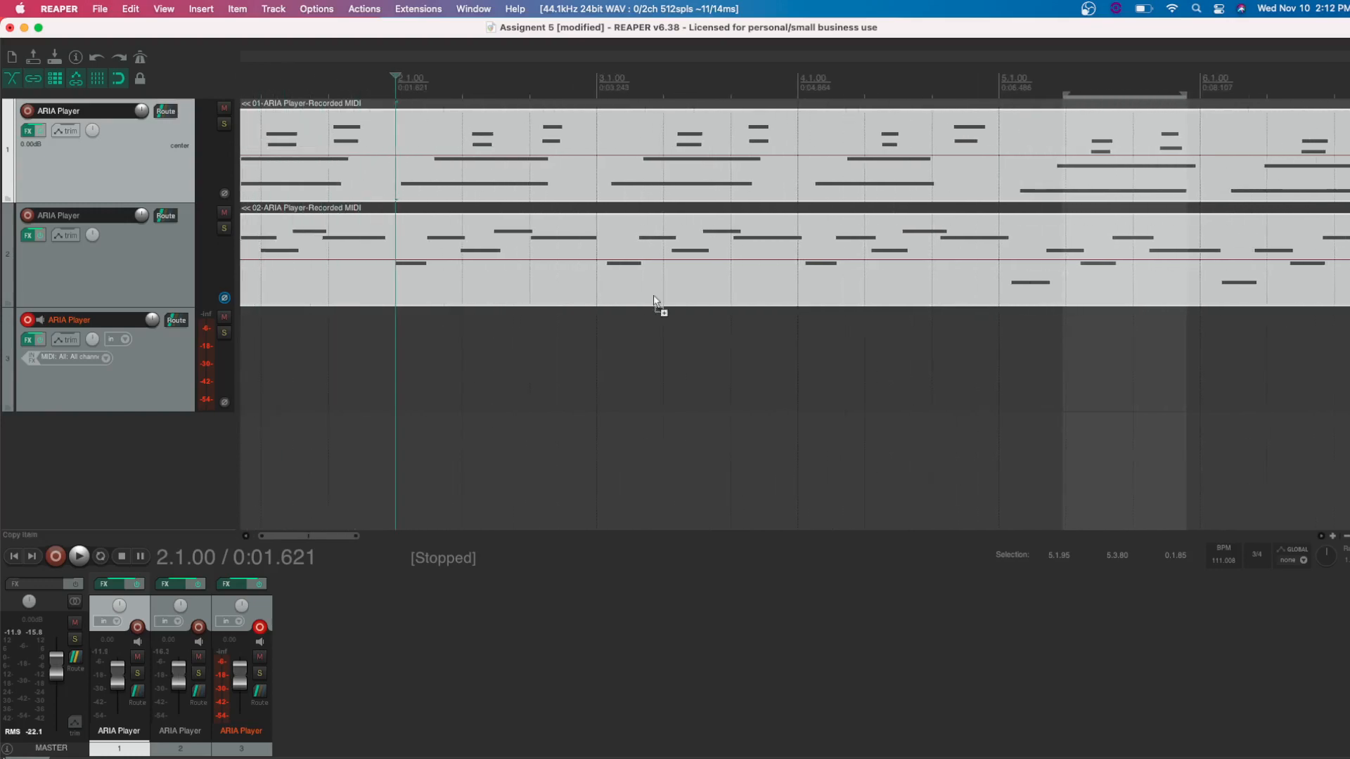
key("super+z")
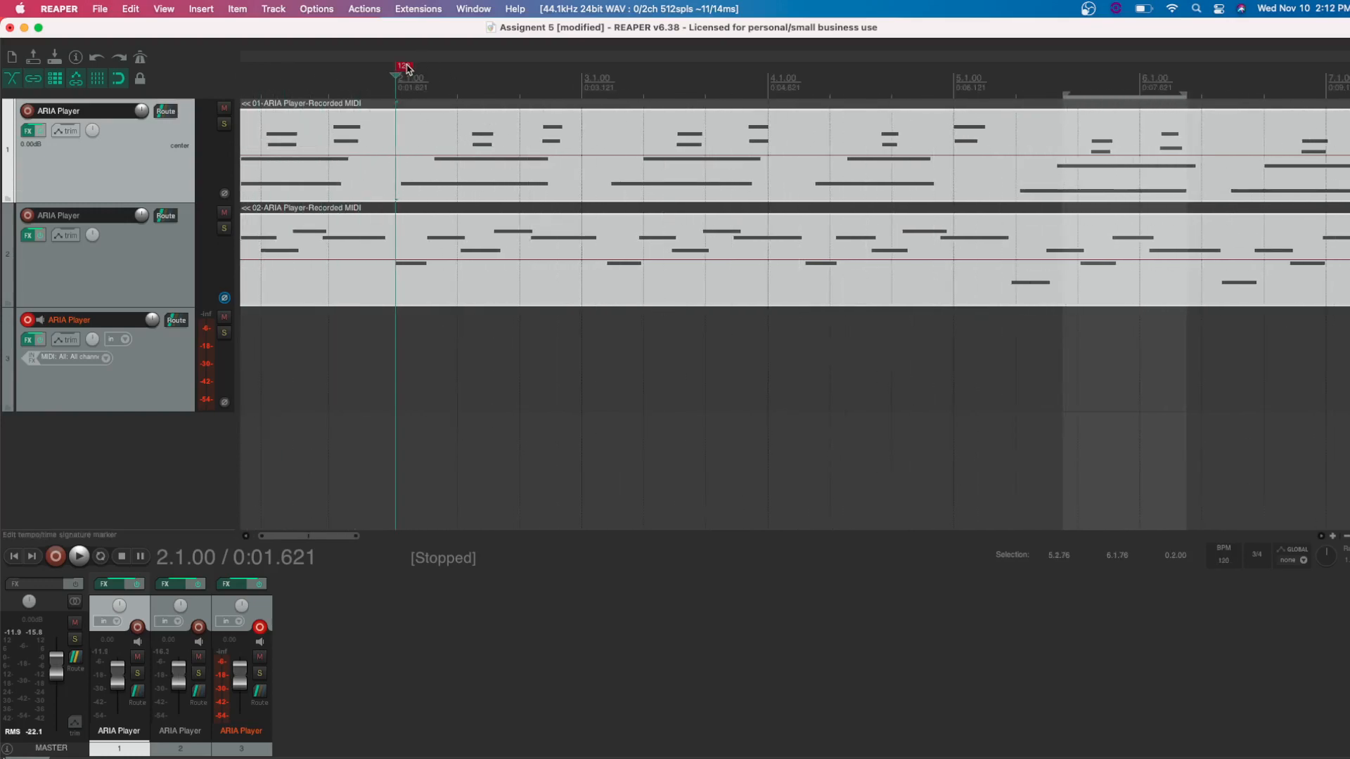
scroll(406, 68, "left", 1)
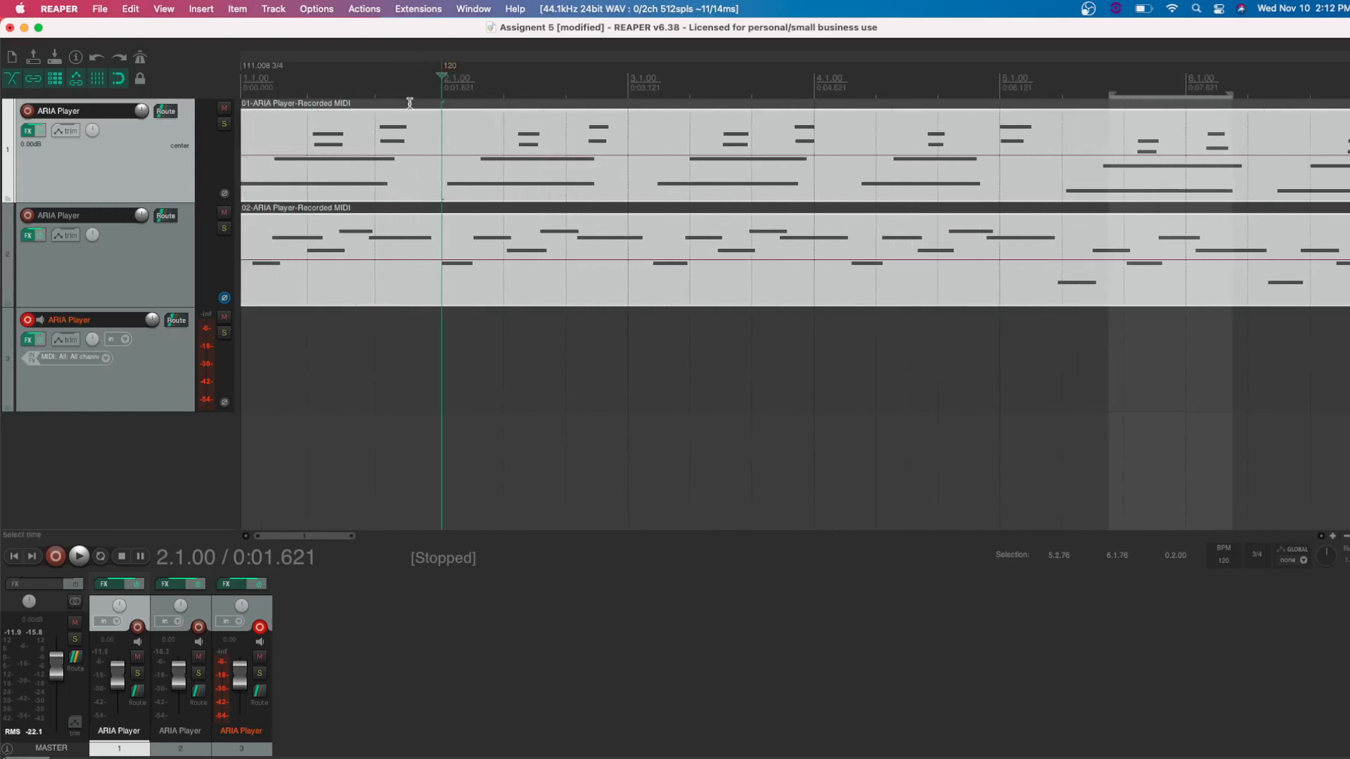
left_click(453, 67, "alt")
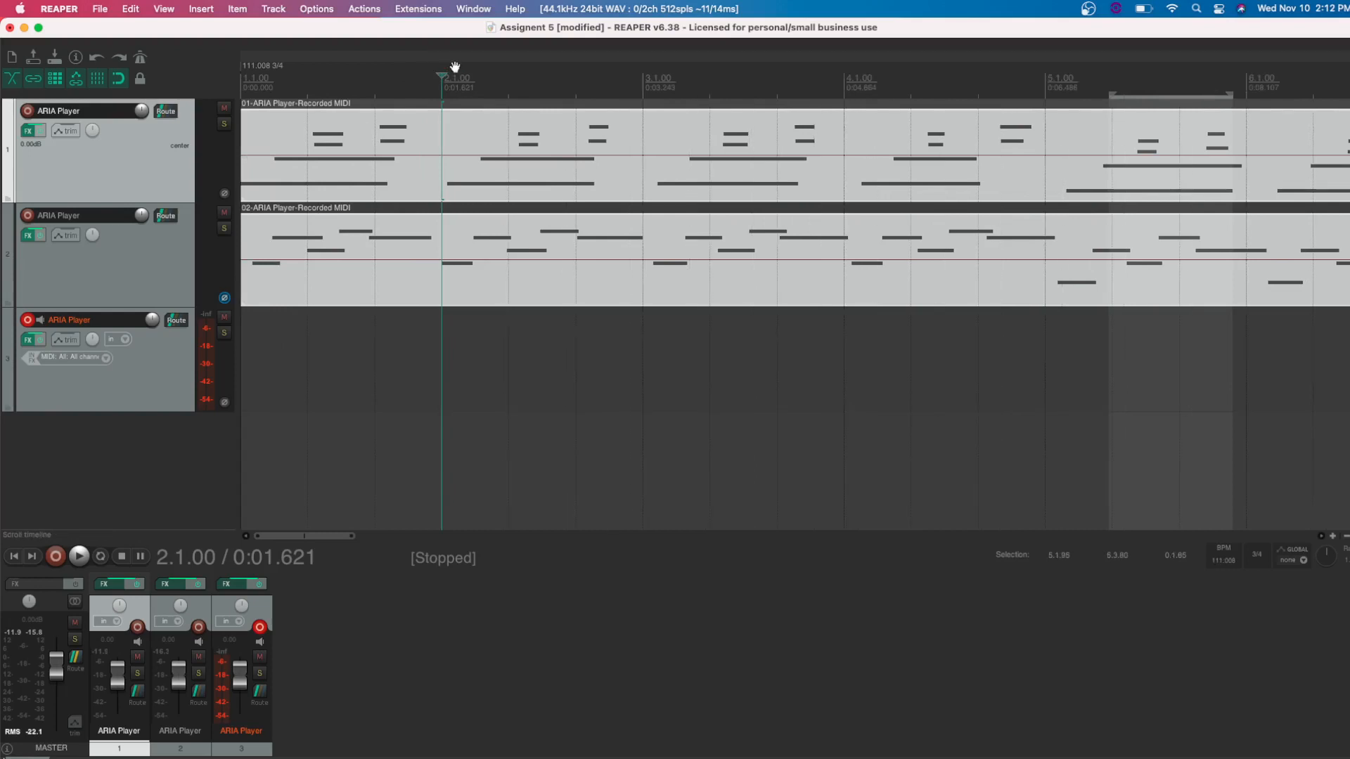
key("super+z")
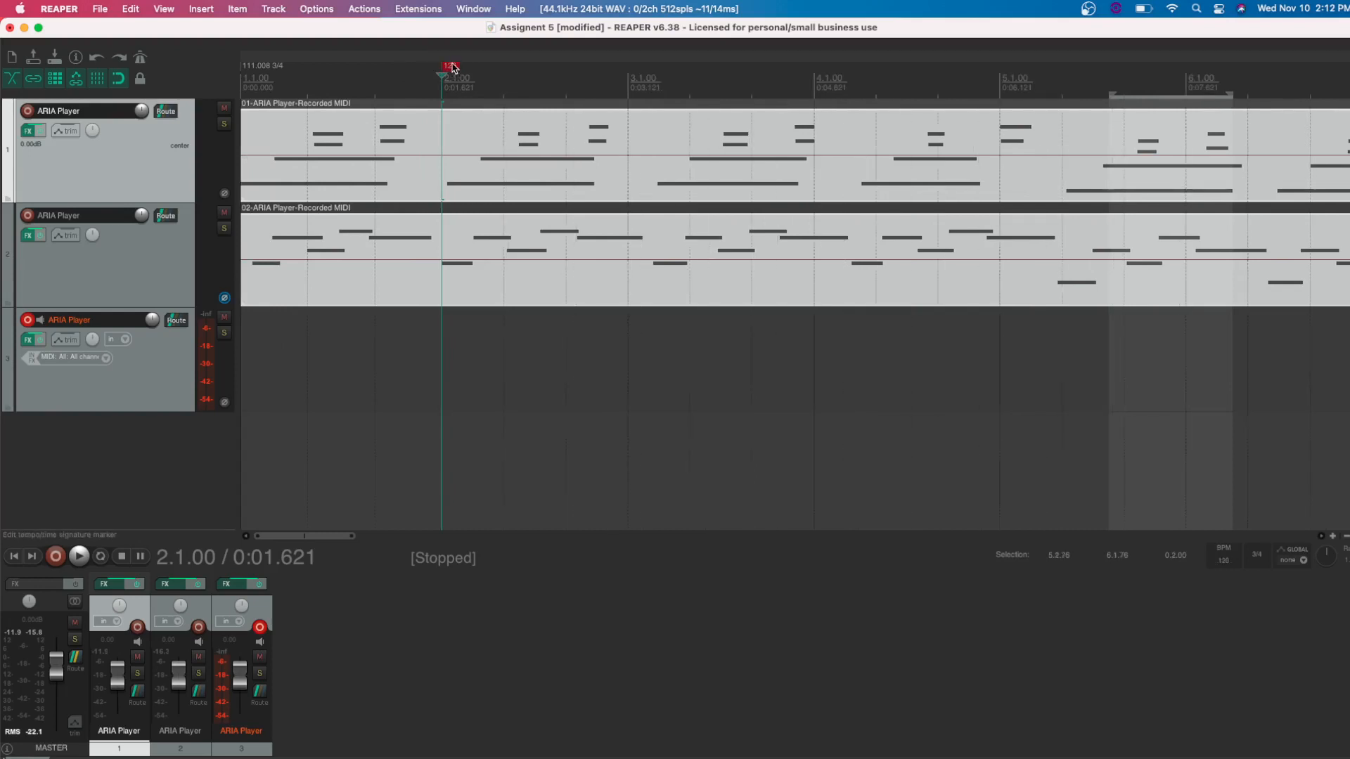
Nudge the tempo marker at measure 2 to about 0:01.632 and remove it
left_click_drag(454, 67, 454, 68)
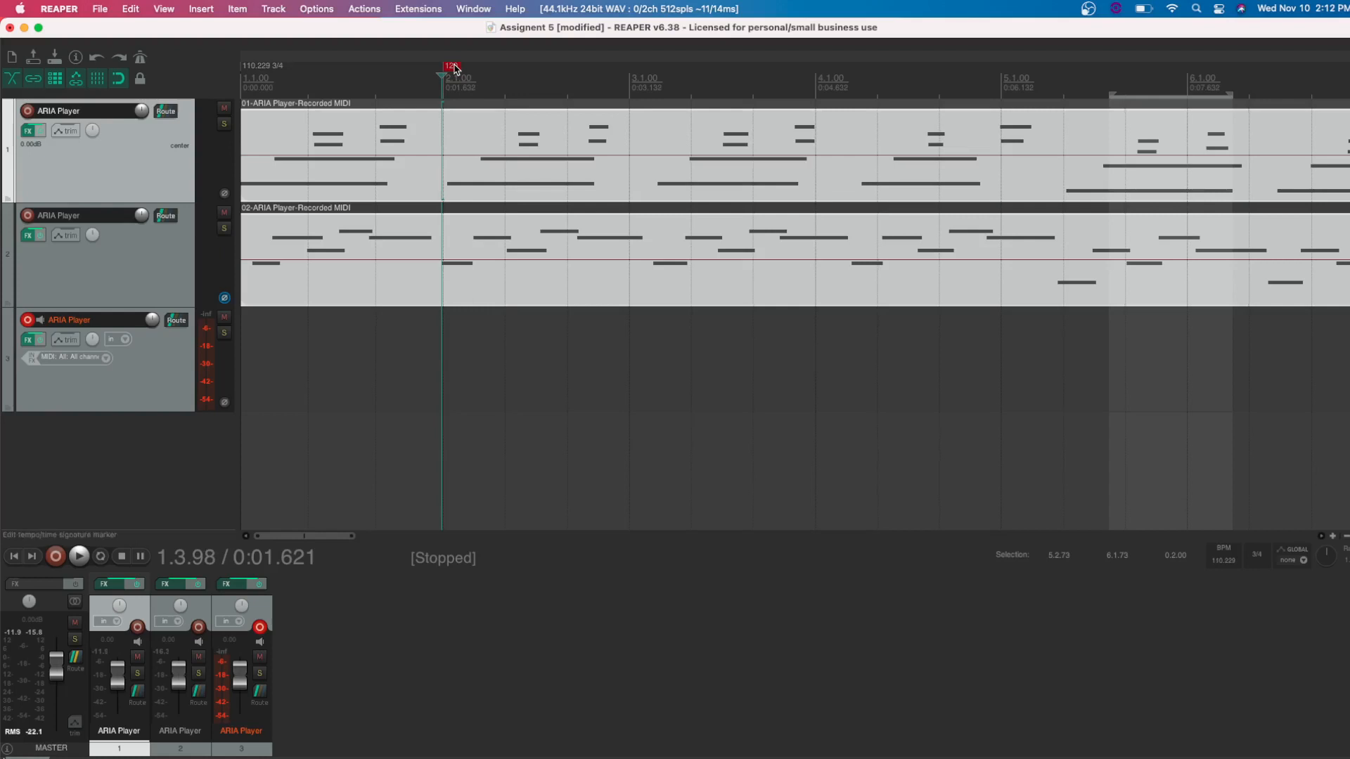
left_click(454, 68)
right_click(454, 68)
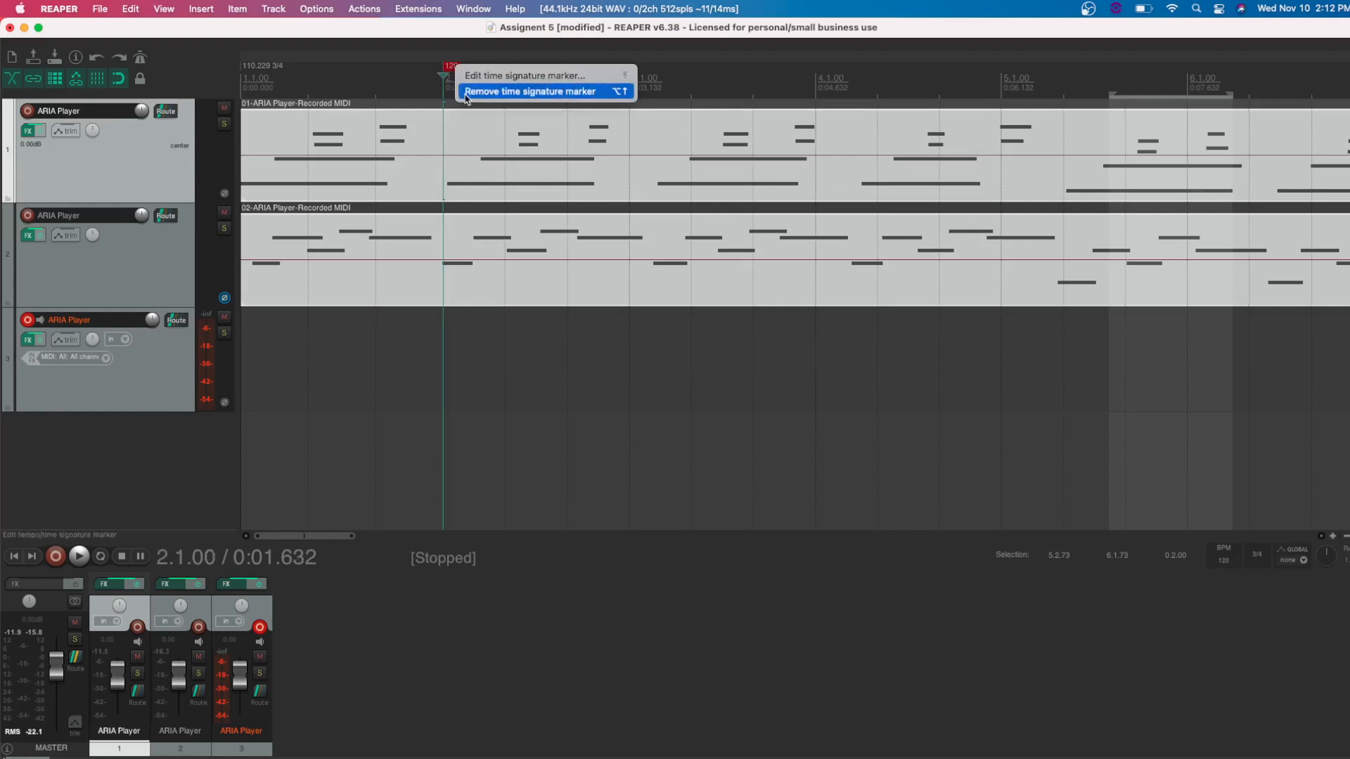
left_click(464, 88)
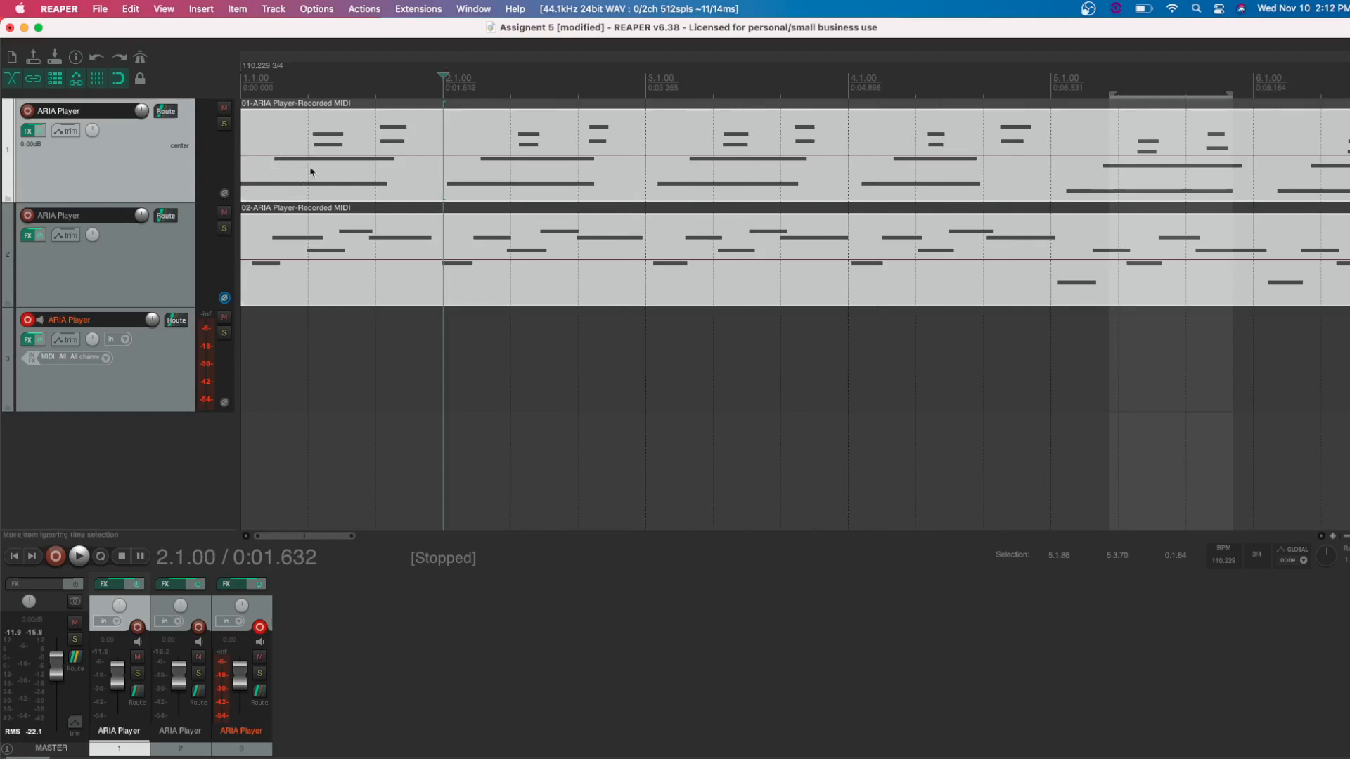
Rename the first track as Harp
left_click(330, 184)
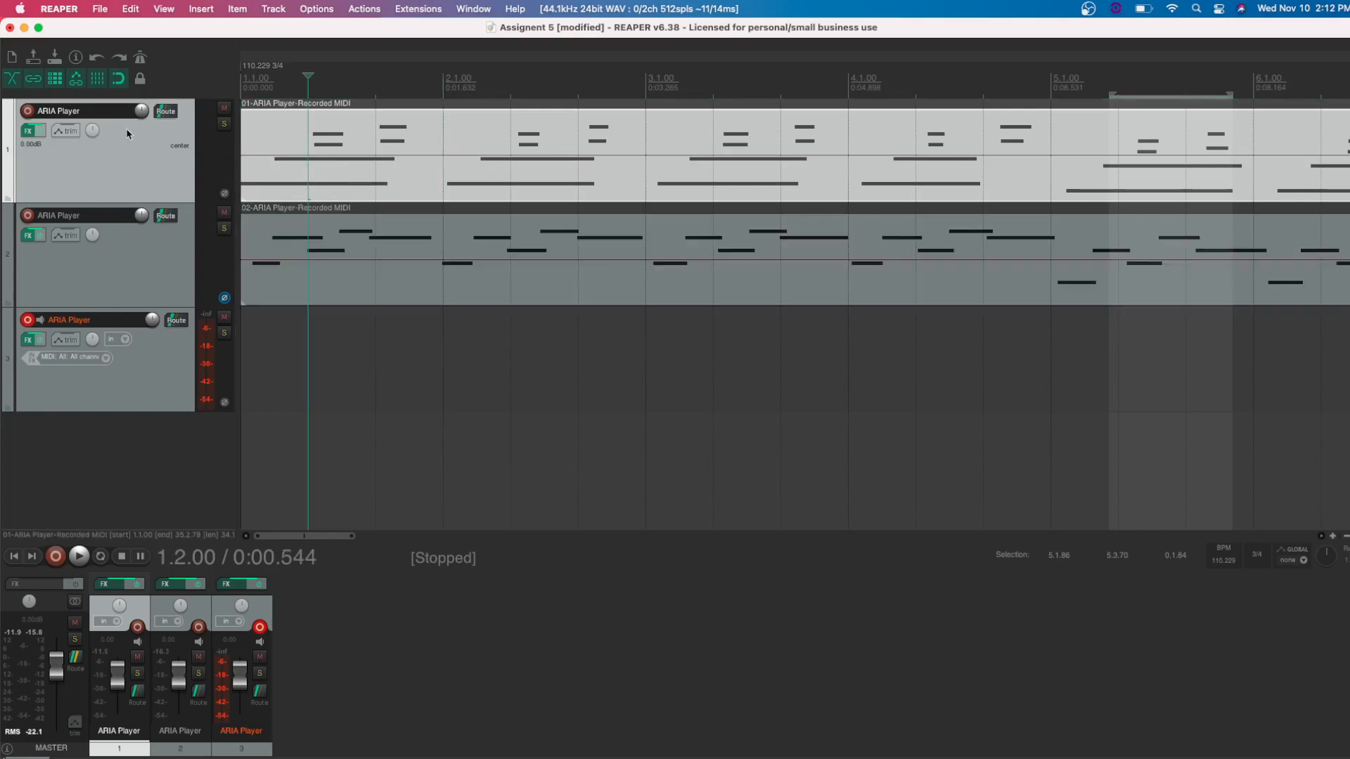
double_click(109, 111)
type("Har")
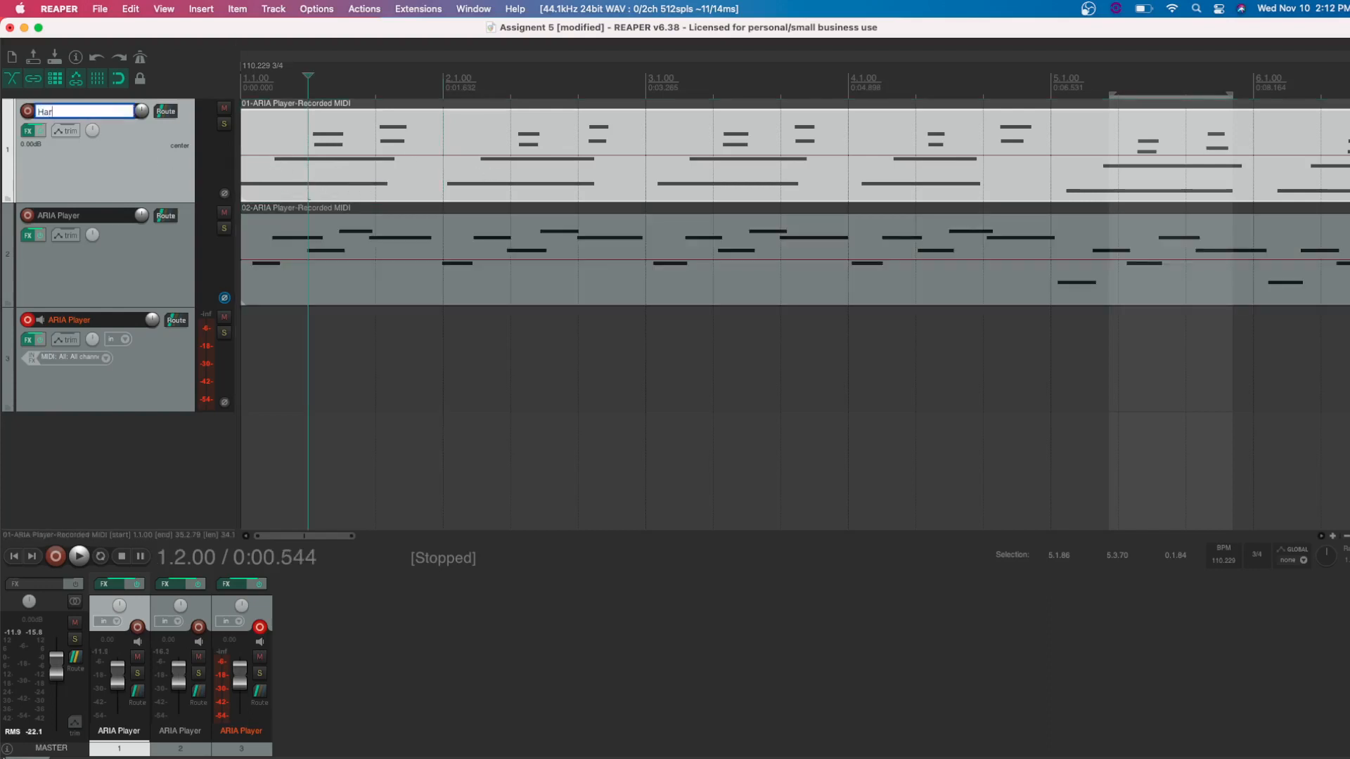
type("p")
key("Return")
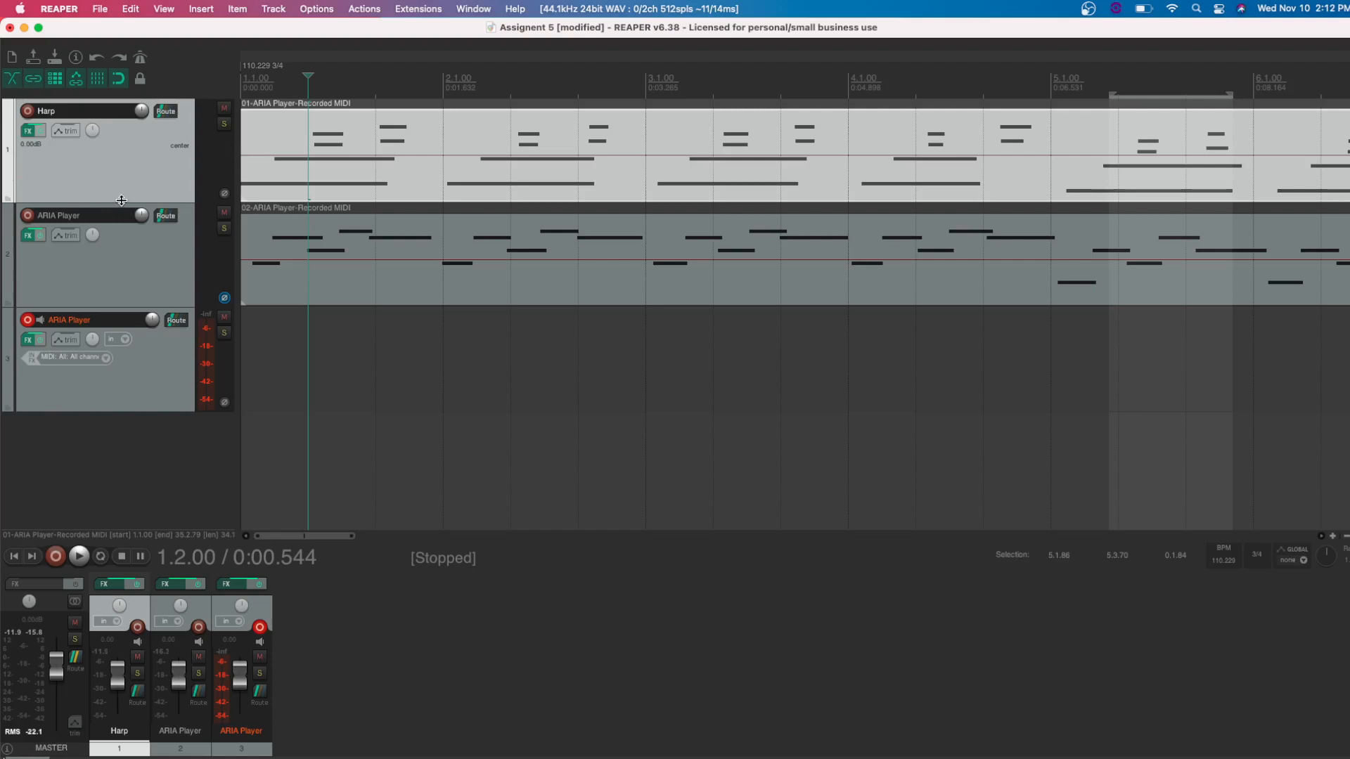
Enlarge and solo the Harp track, and play its first measures from the project start
scroll(277, 197, "up", 3)
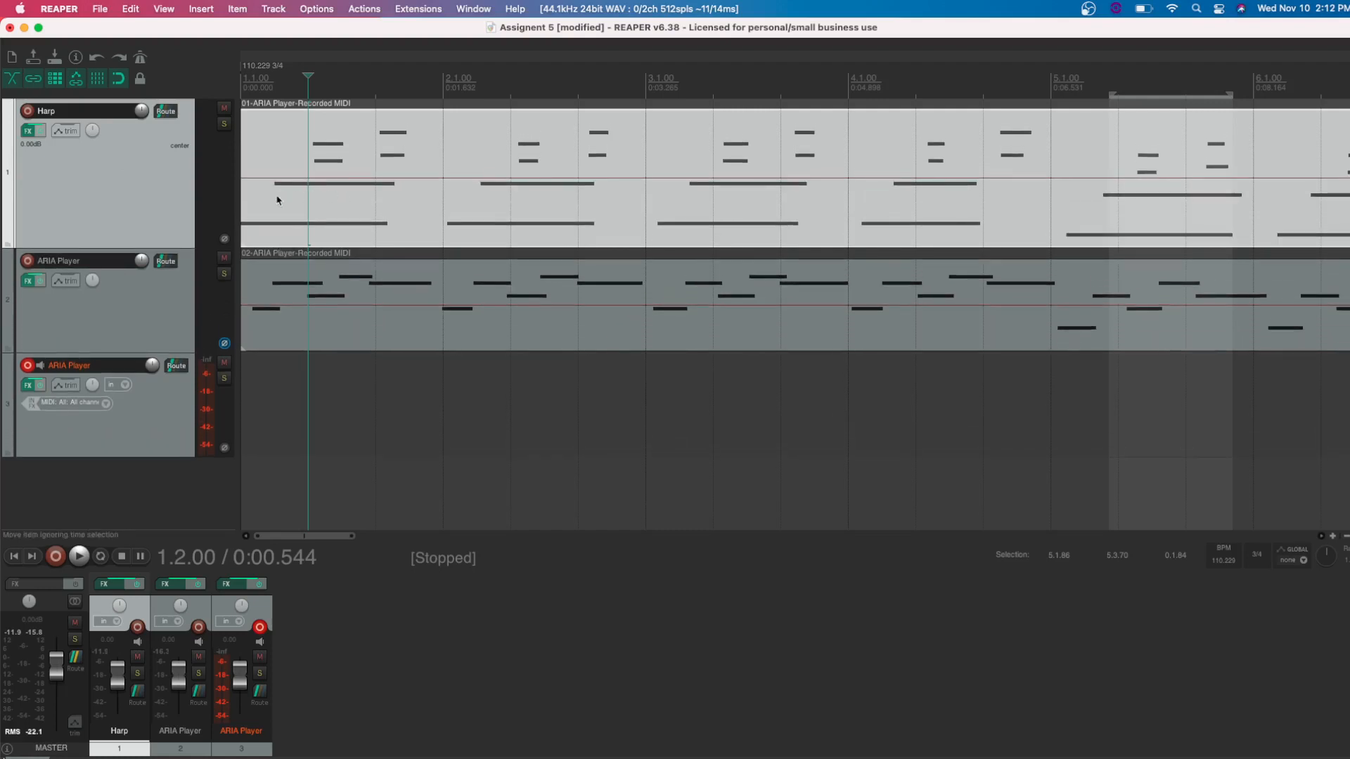
left_click(223, 124)
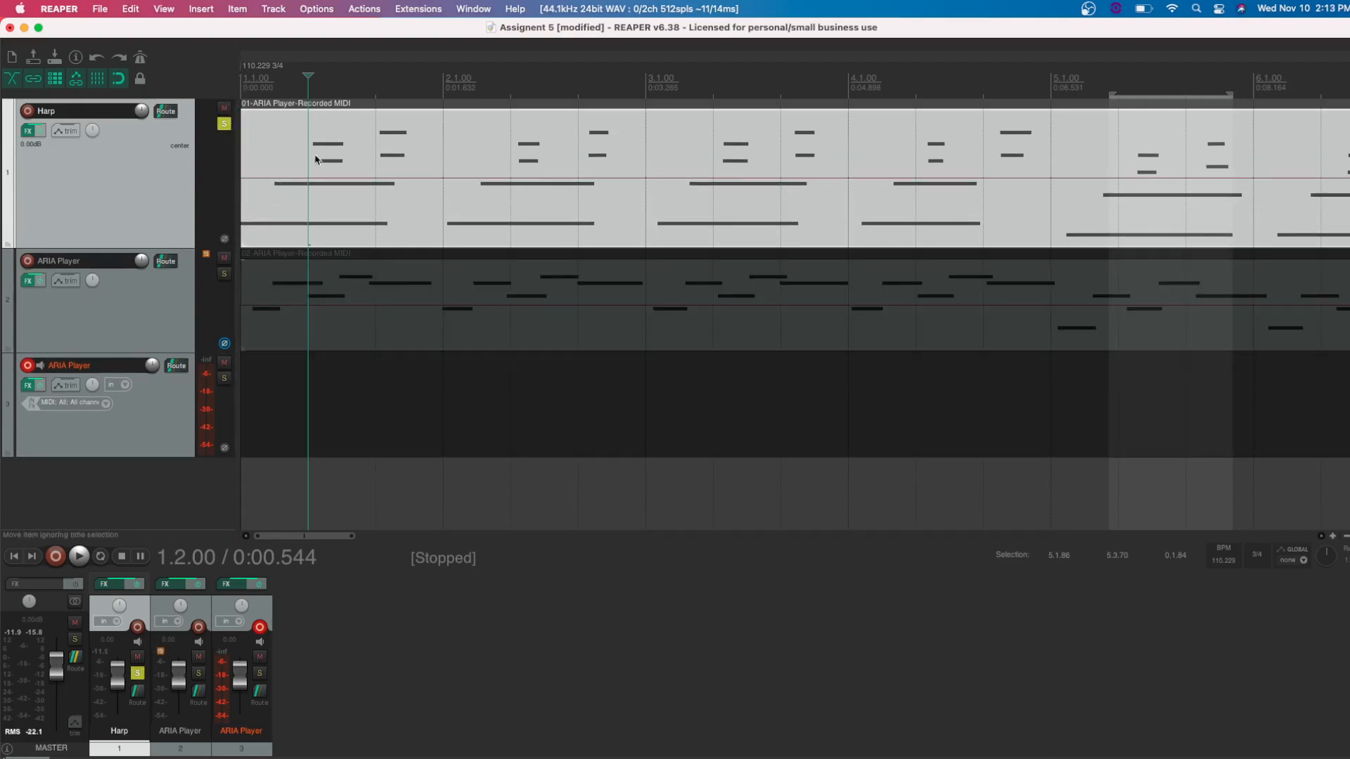
left_click(243, 86)
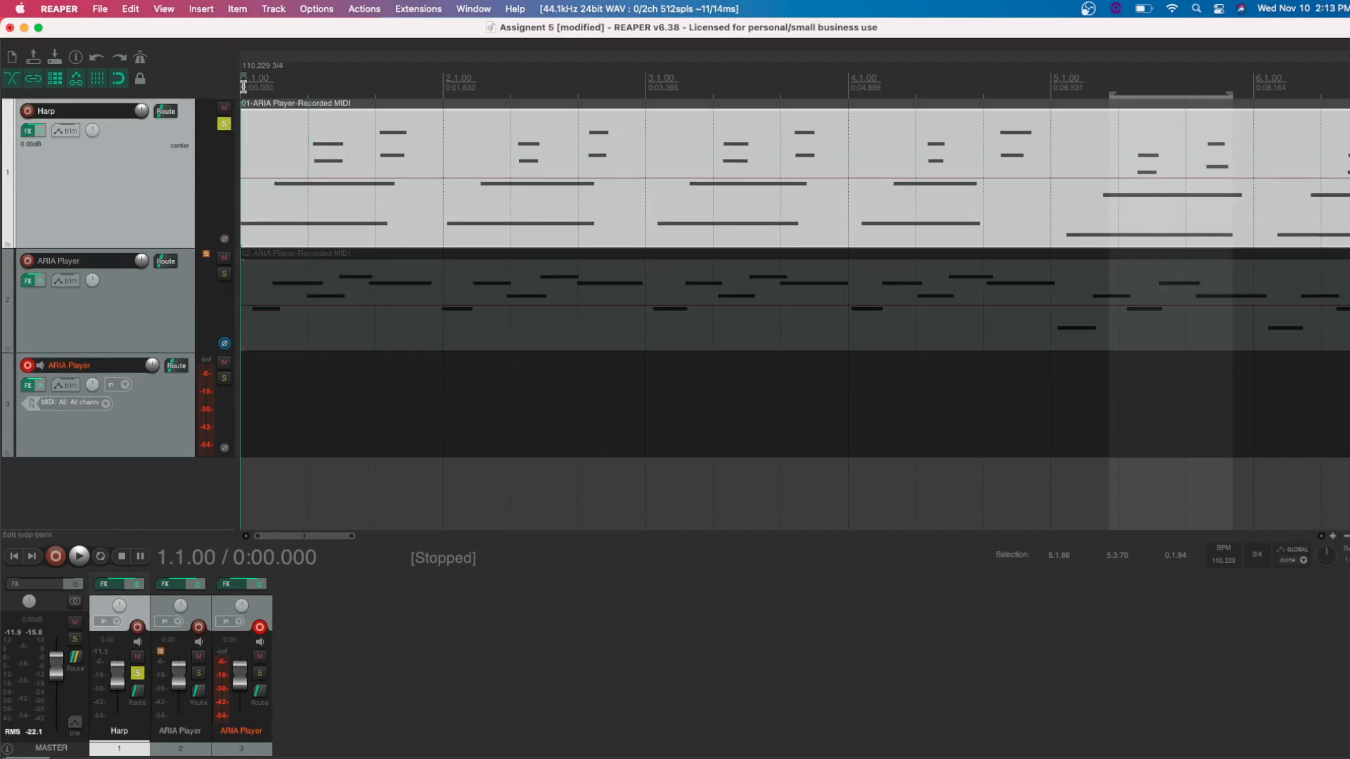
key("space")
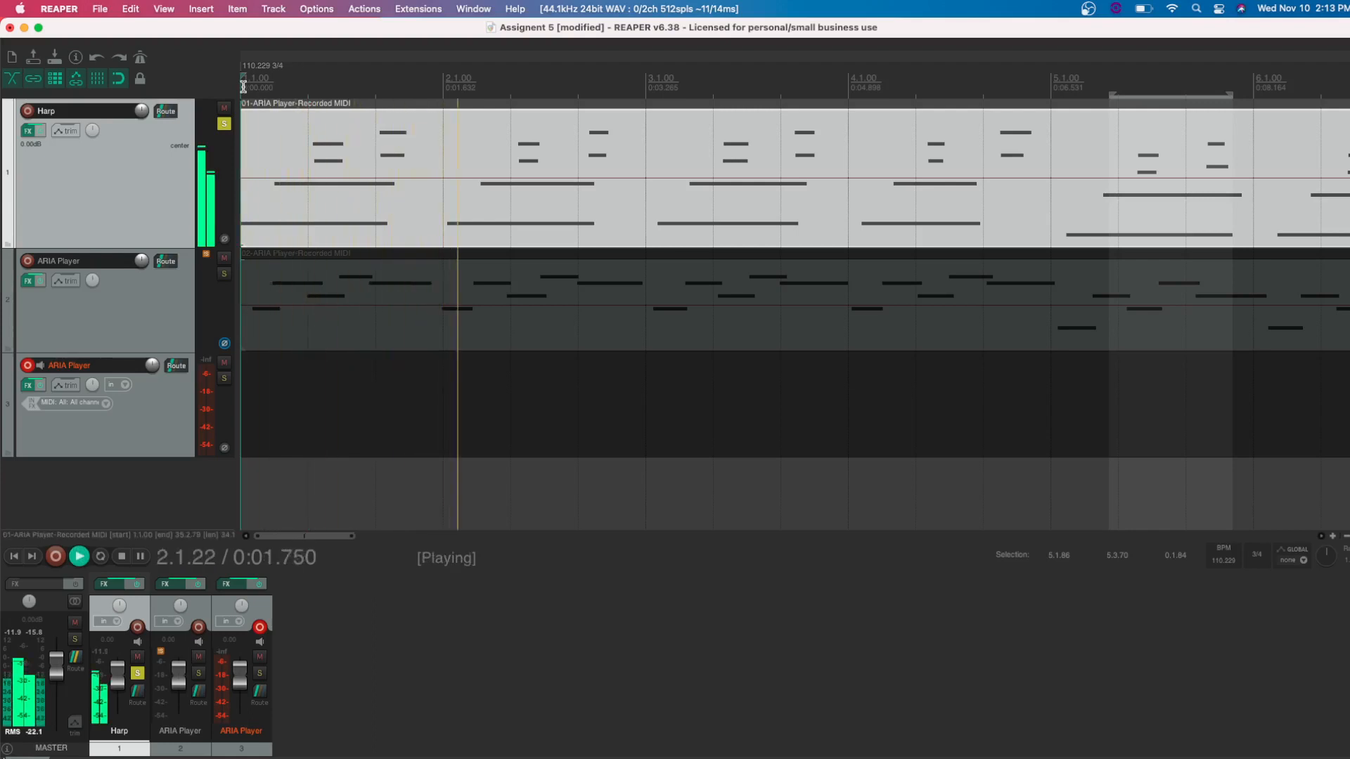
key("space")
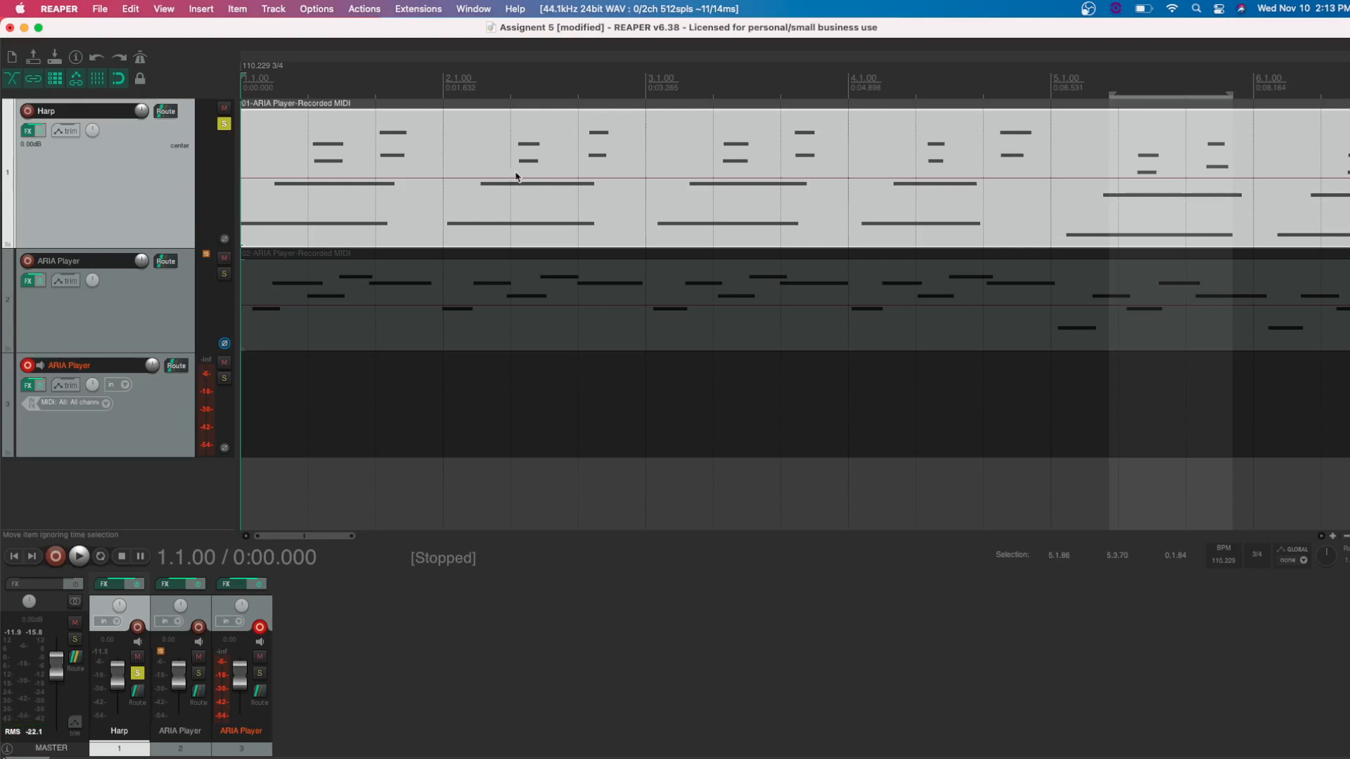
scroll(495, 191, "right", 3)
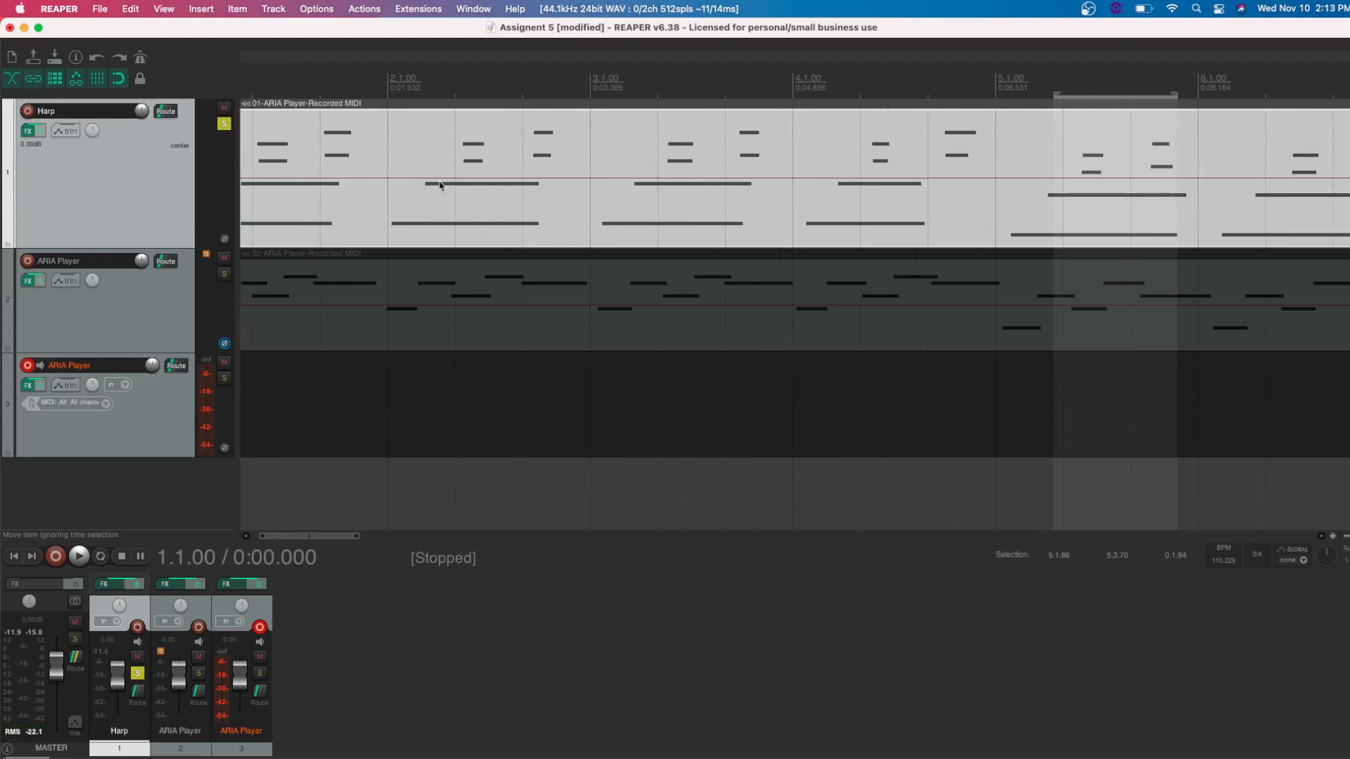
Open the Harp item in the MIDI editor, enlarge the editor window, and show its first measures
left_click(417, 183)
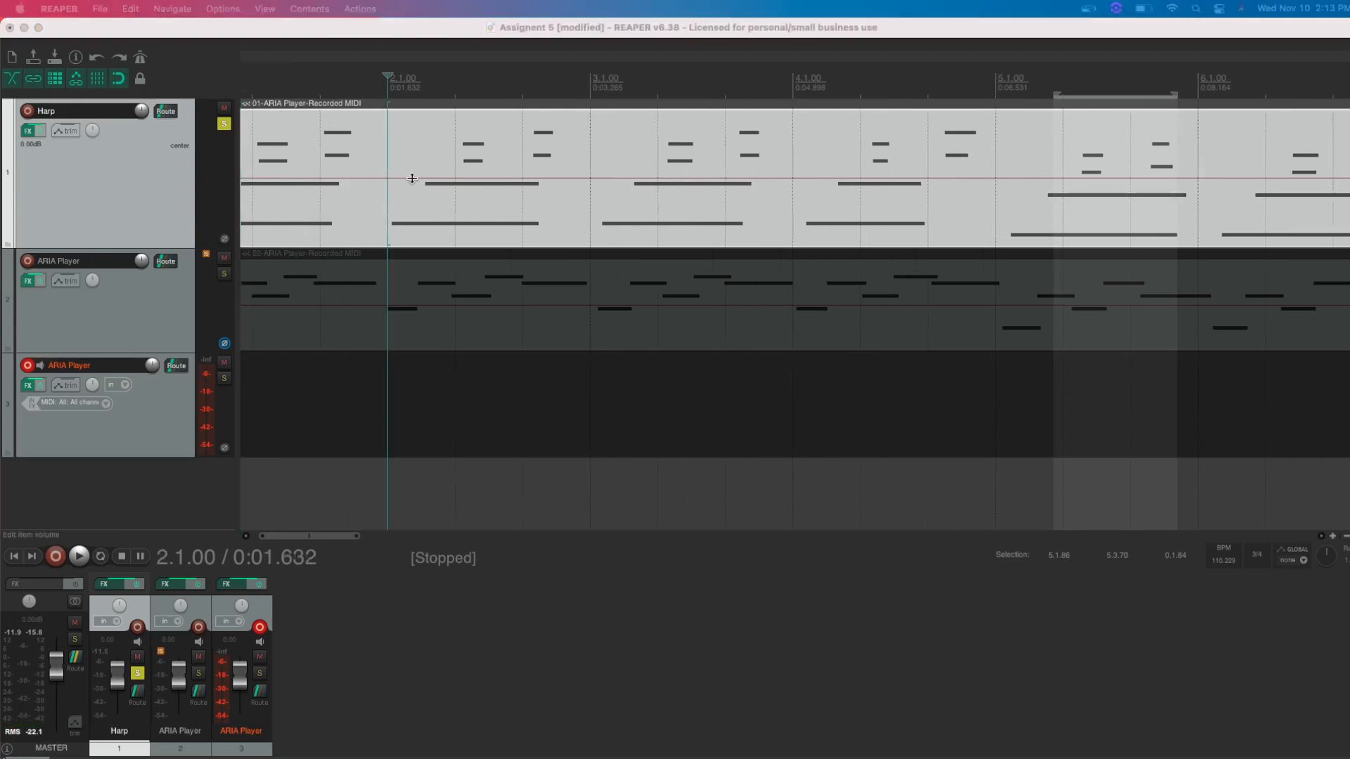
left_click_drag(0, 121, 228, 88)
left_click_drag(681, 348, 1085, 659)
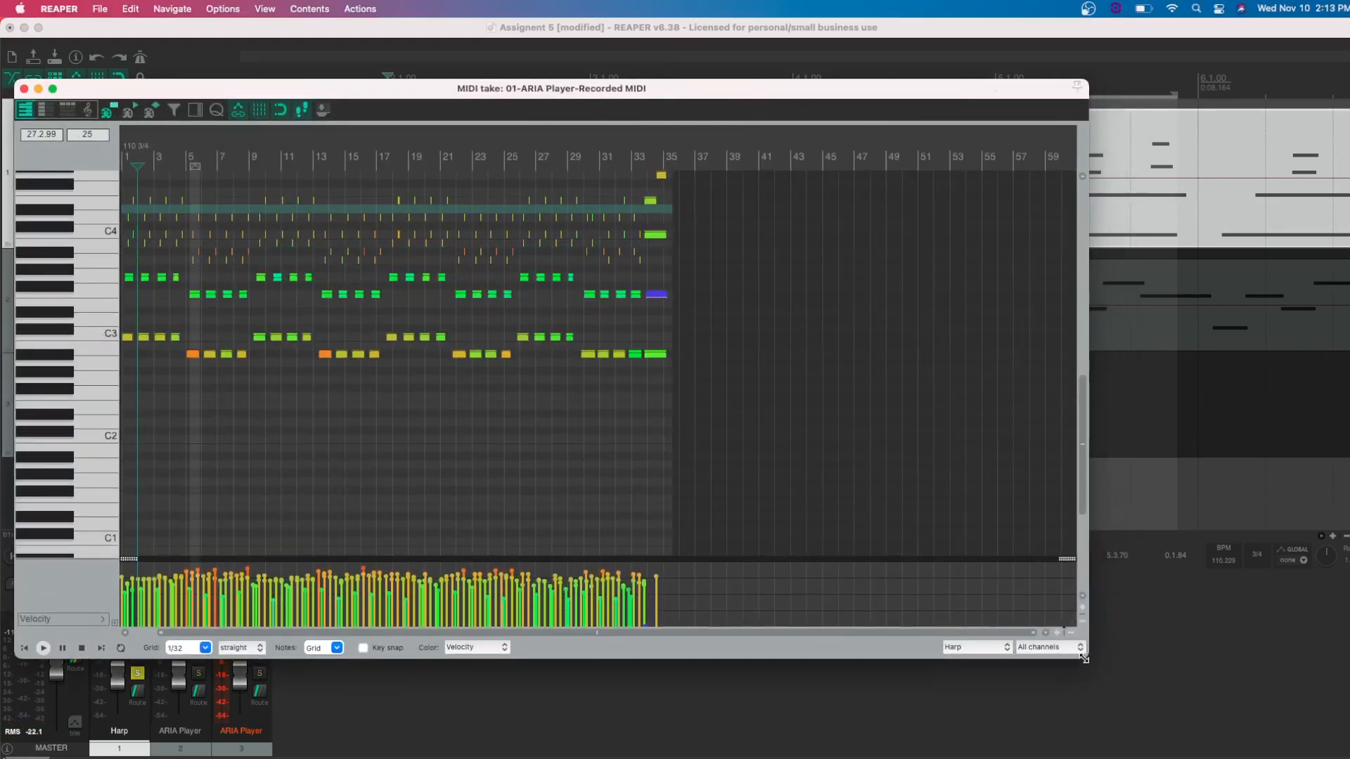
scroll(1084, 658, "up", 10)
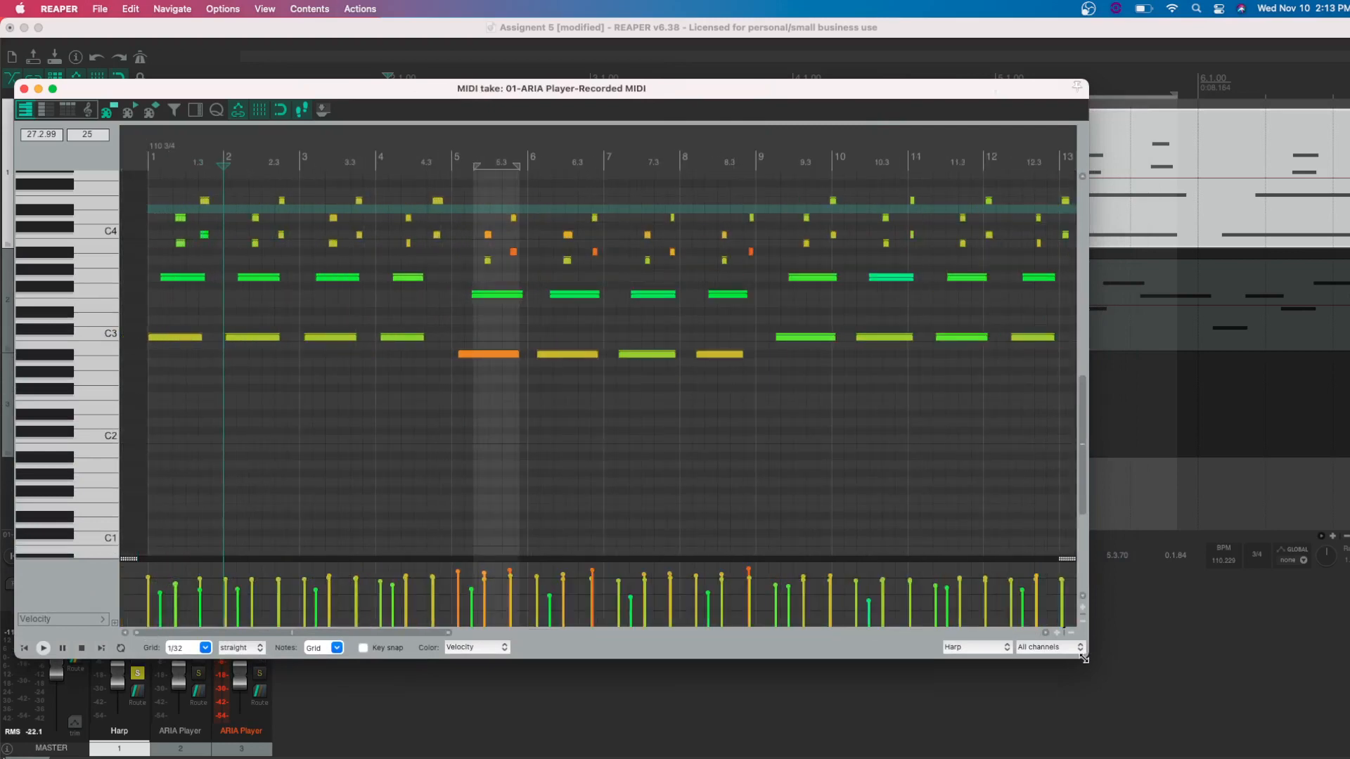
scroll(1084, 658, "up", 5)
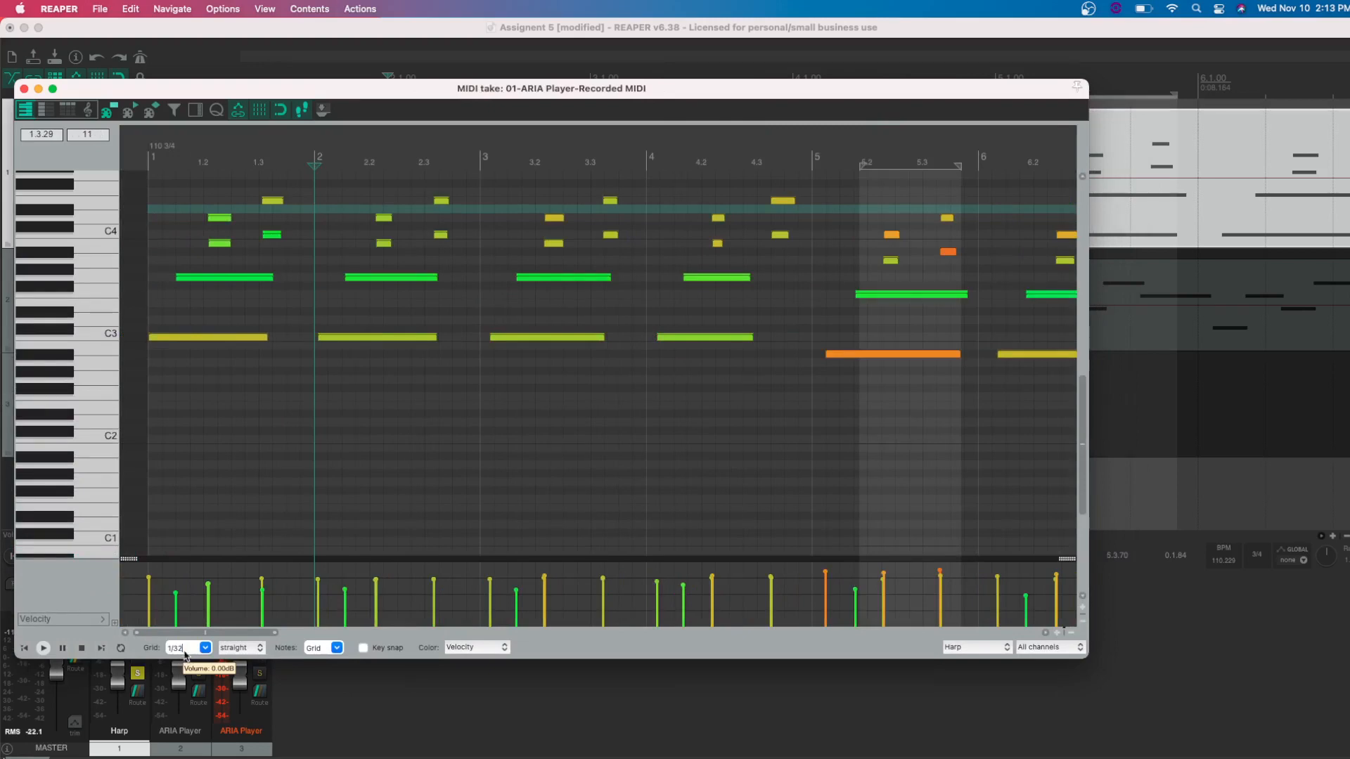
Set the MIDI editor's grid to 1/8 and try to start quantizing the notes
left_click(184, 648)
type("1/8")
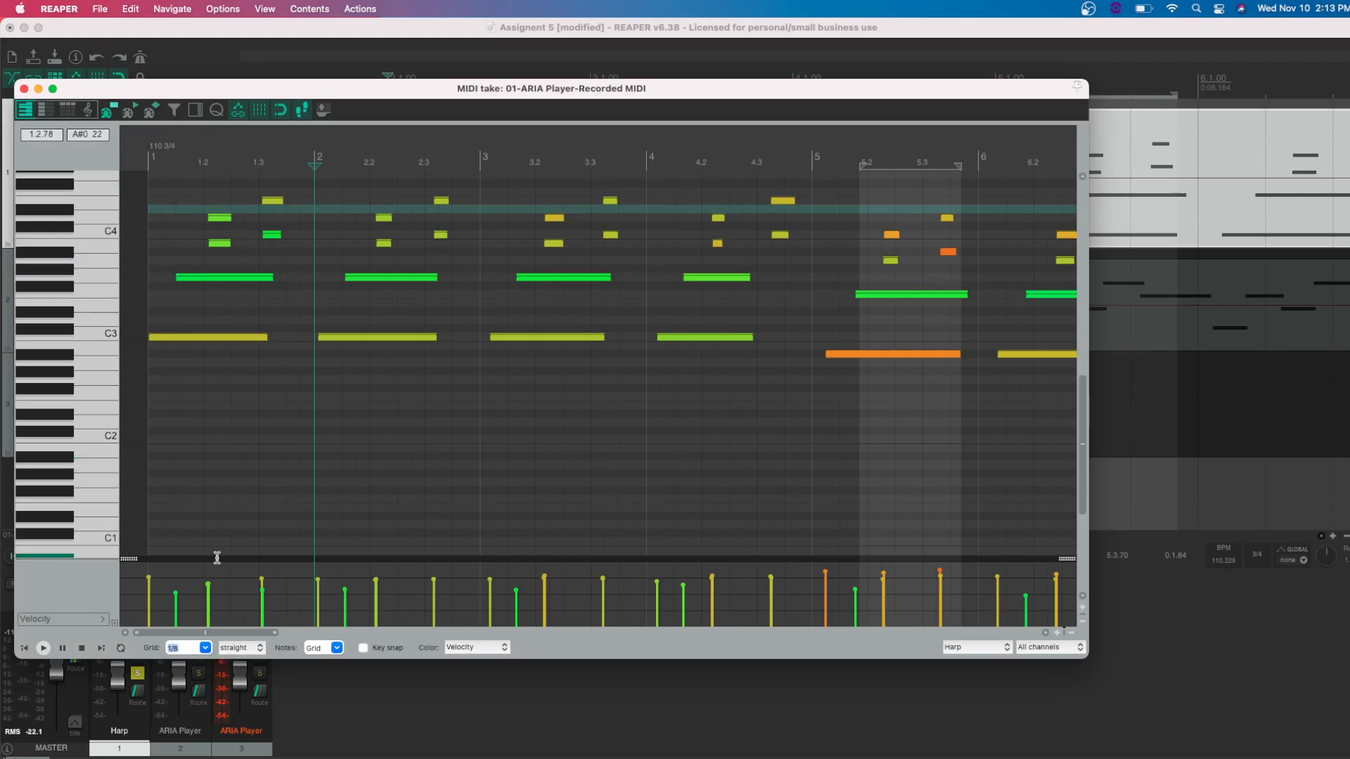
left_click_drag(371, 91, 371, 92)
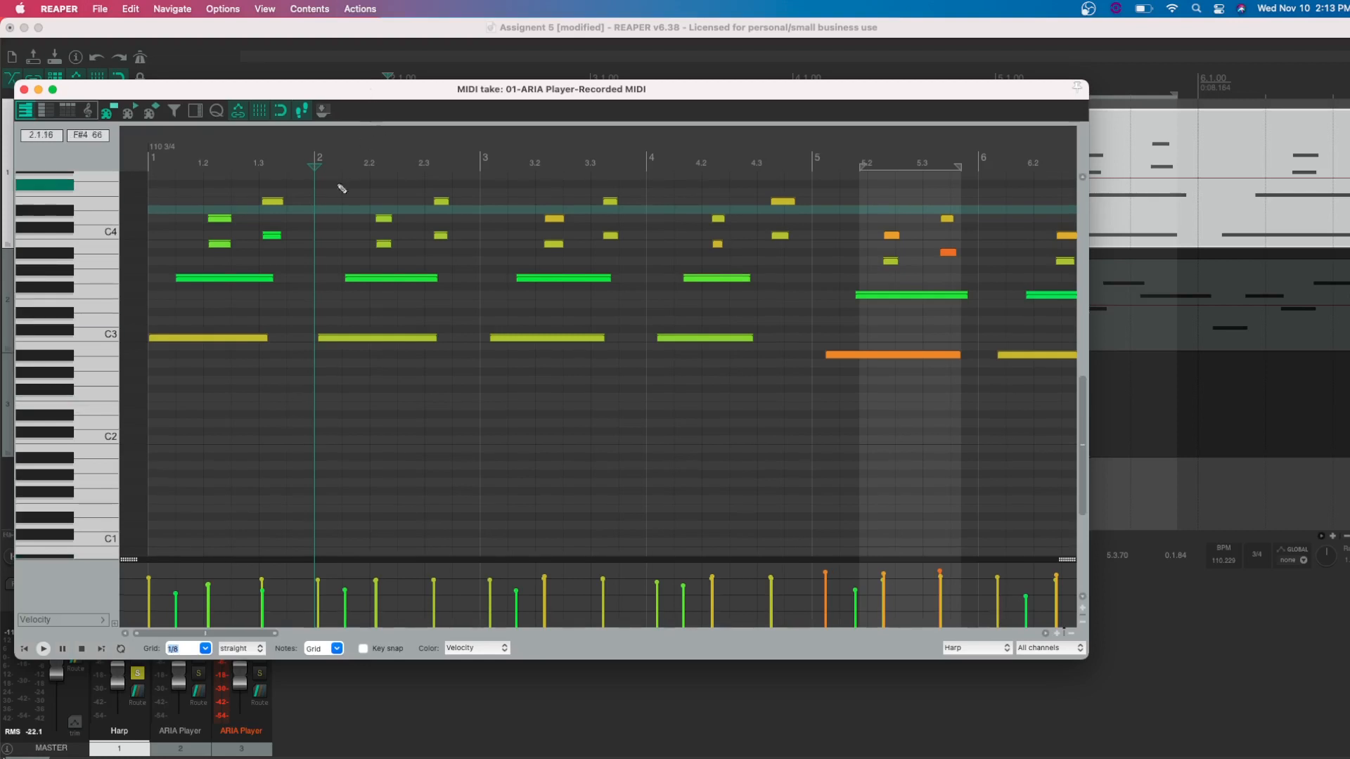
type("q")
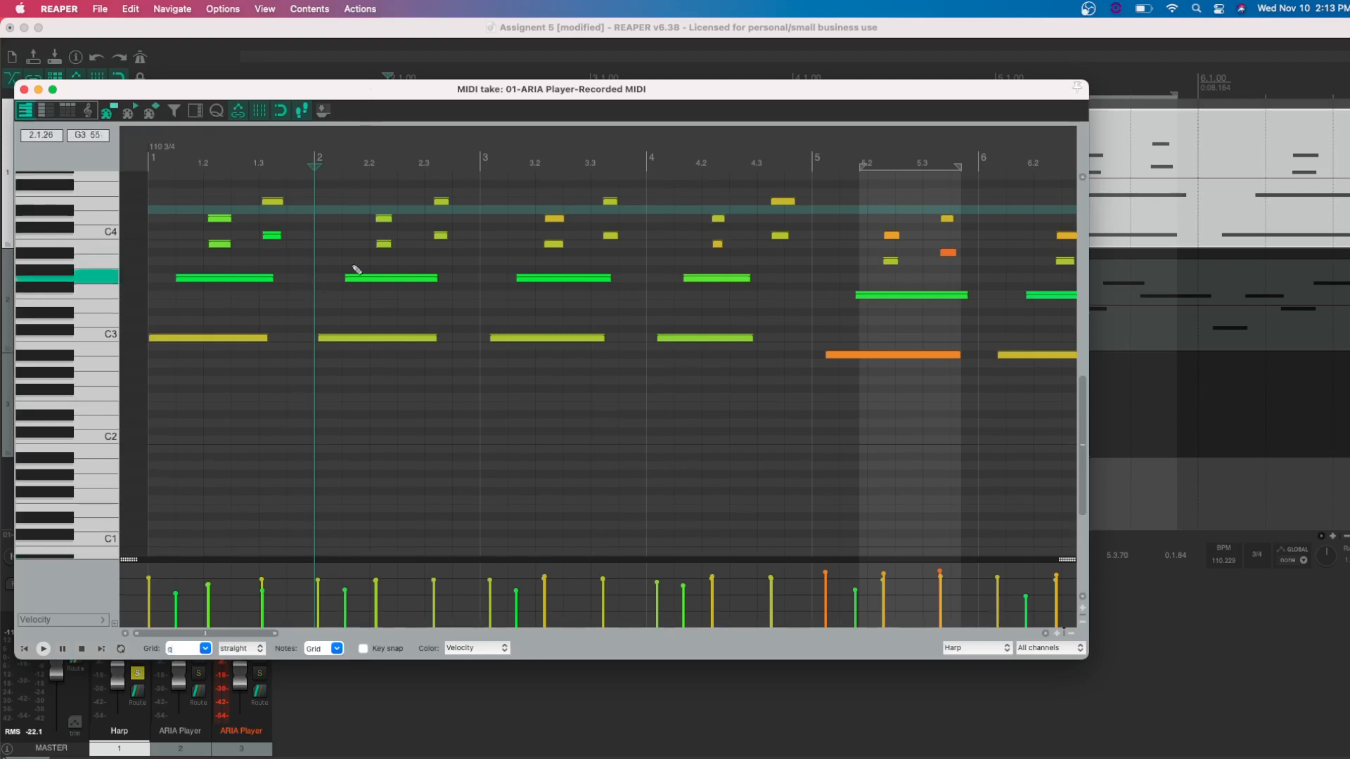
left_click_drag(372, 93, 371, 93)
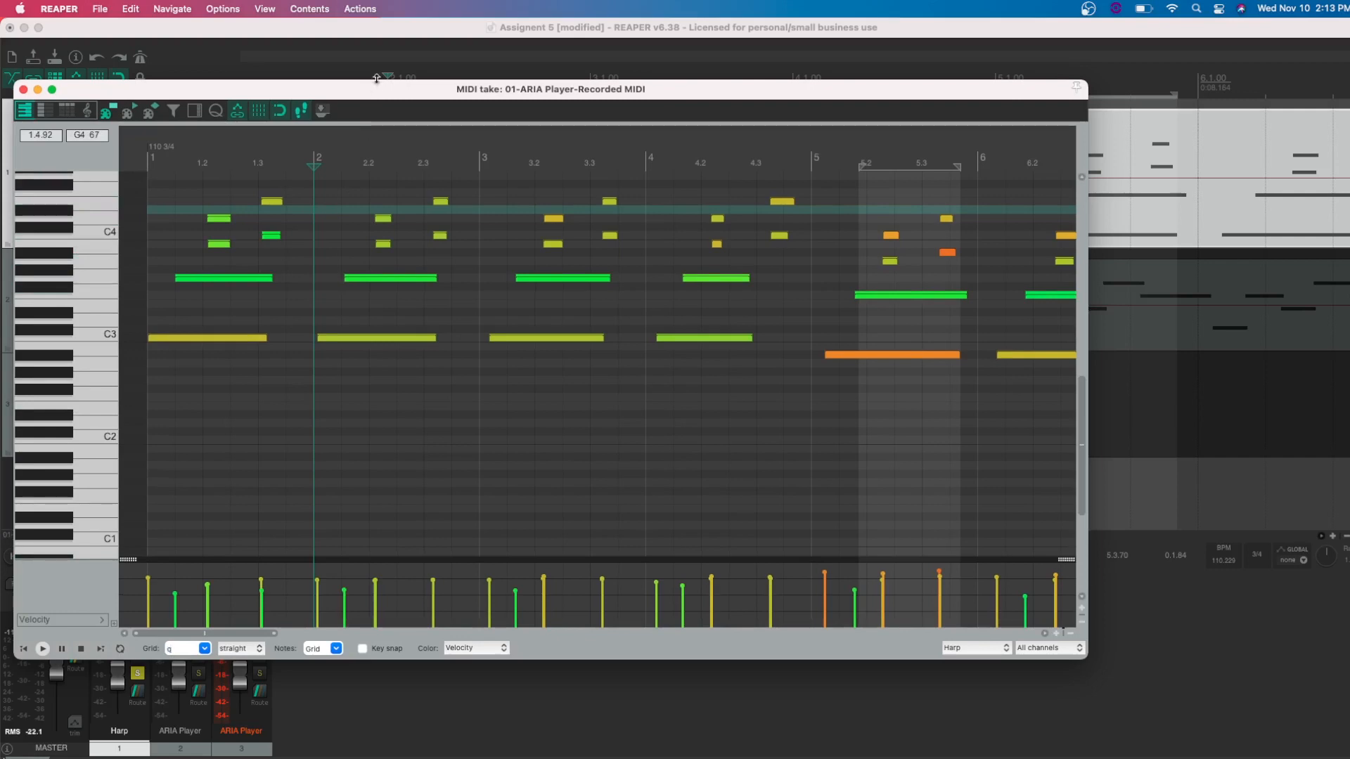
Quantize the position and end of all Harp notes to a 1/8 grid at 100% strength
left_click(232, 423)
key("super+a")
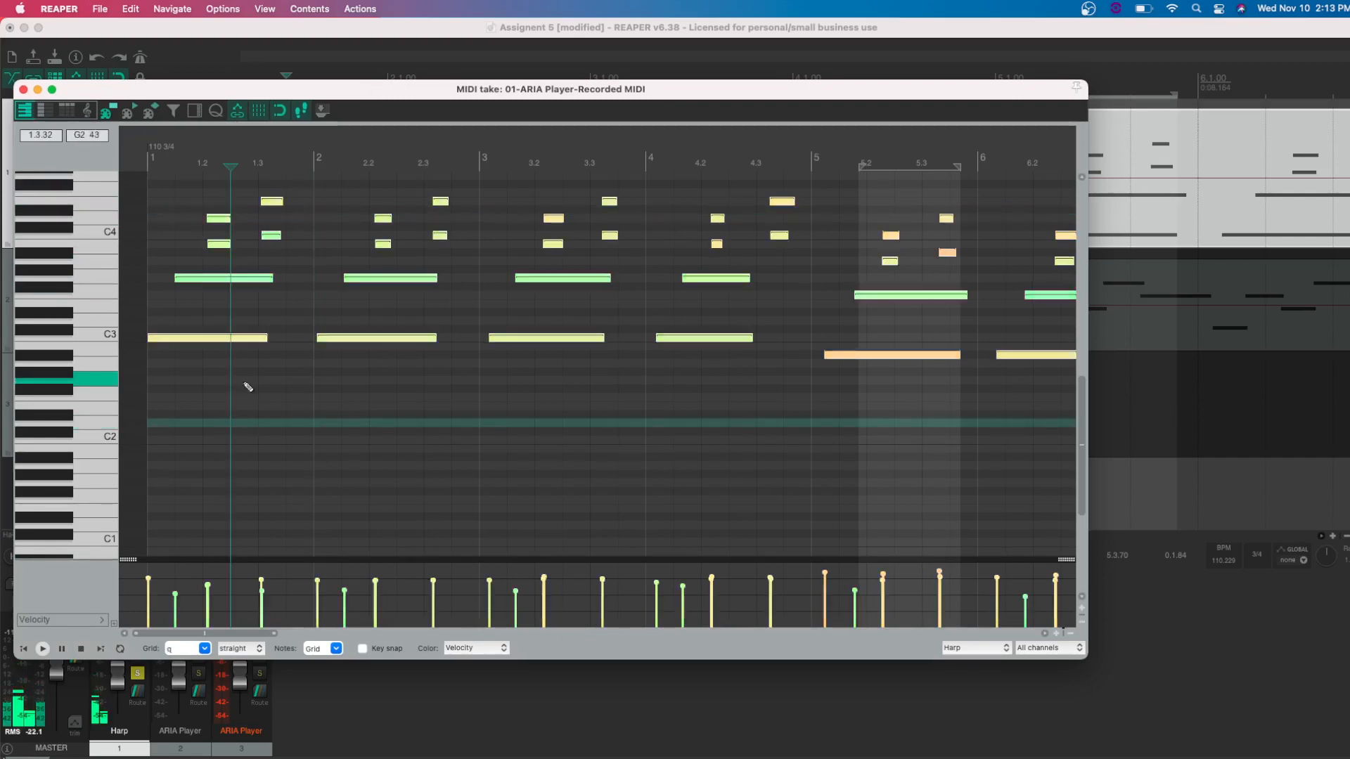
key("q")
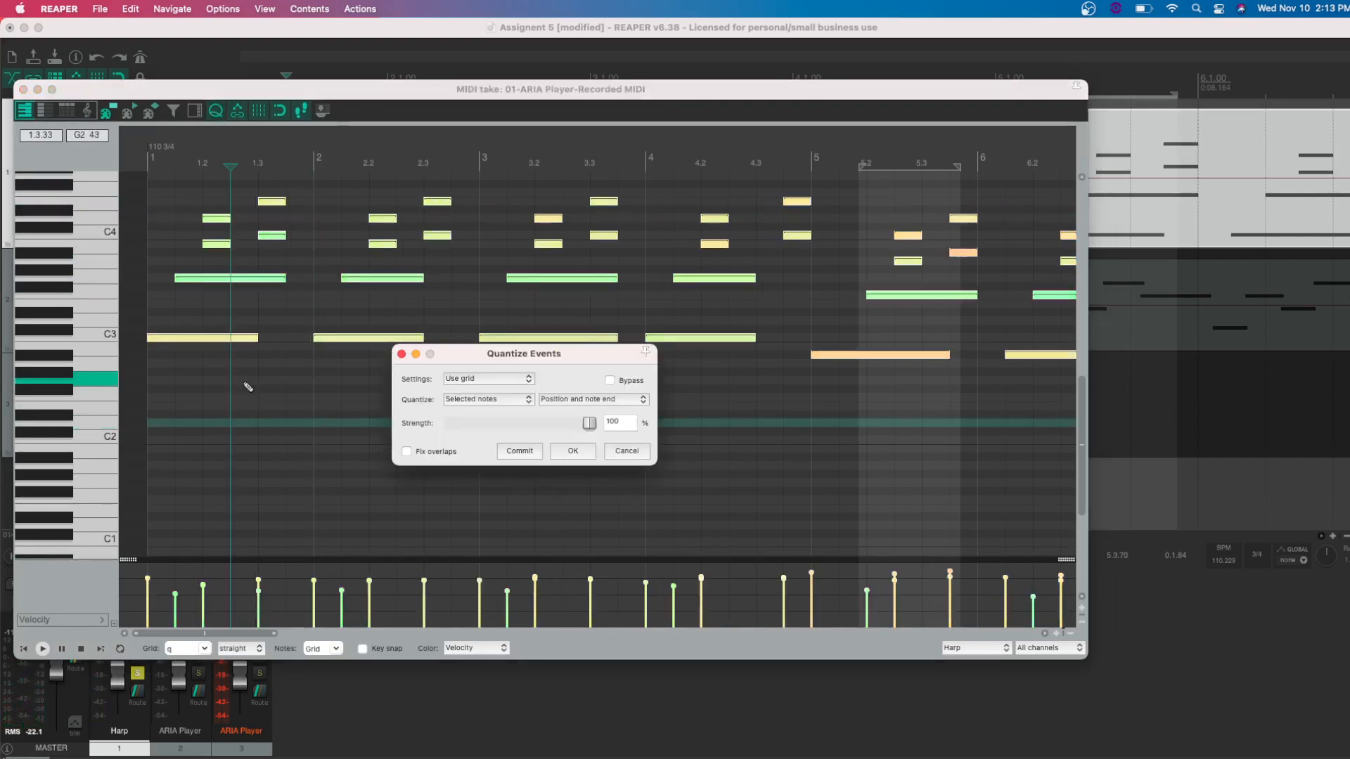
left_click(177, 654)
type("1/")
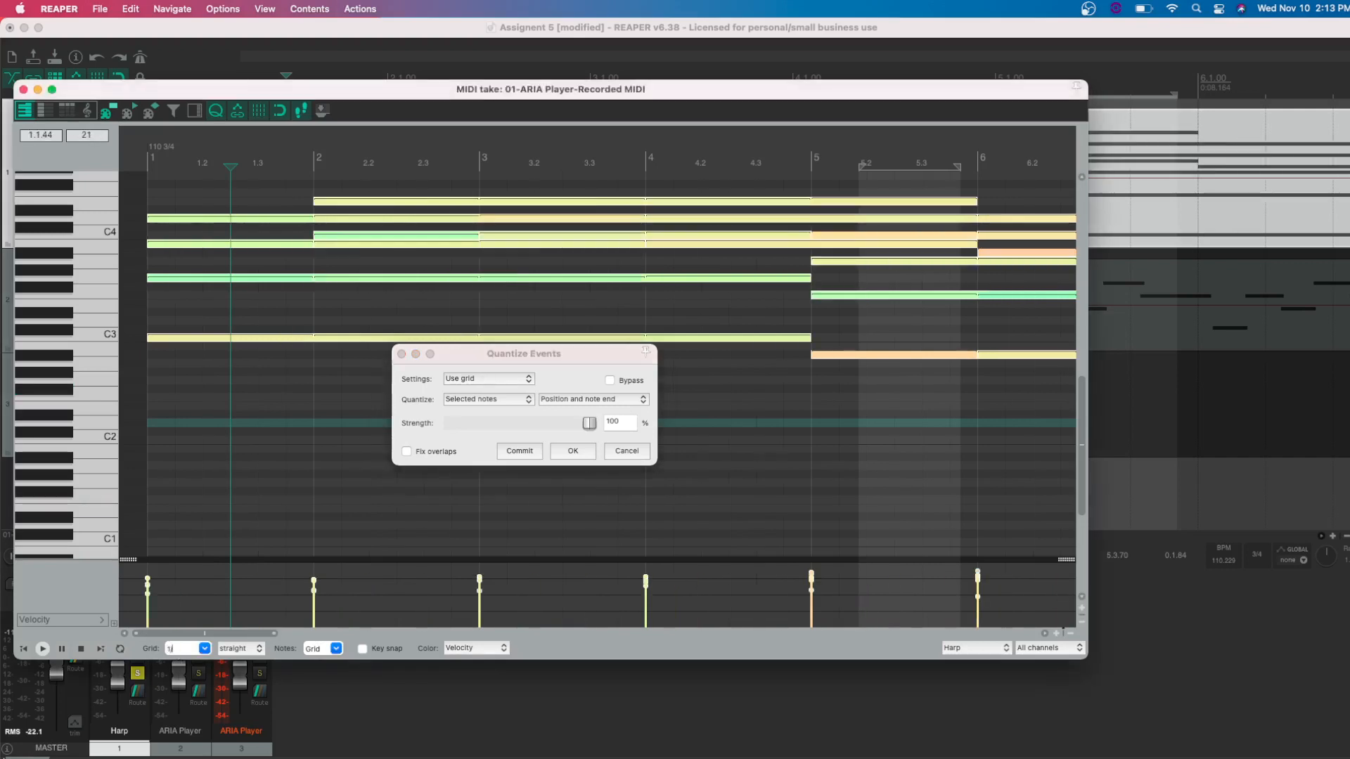
type("8")
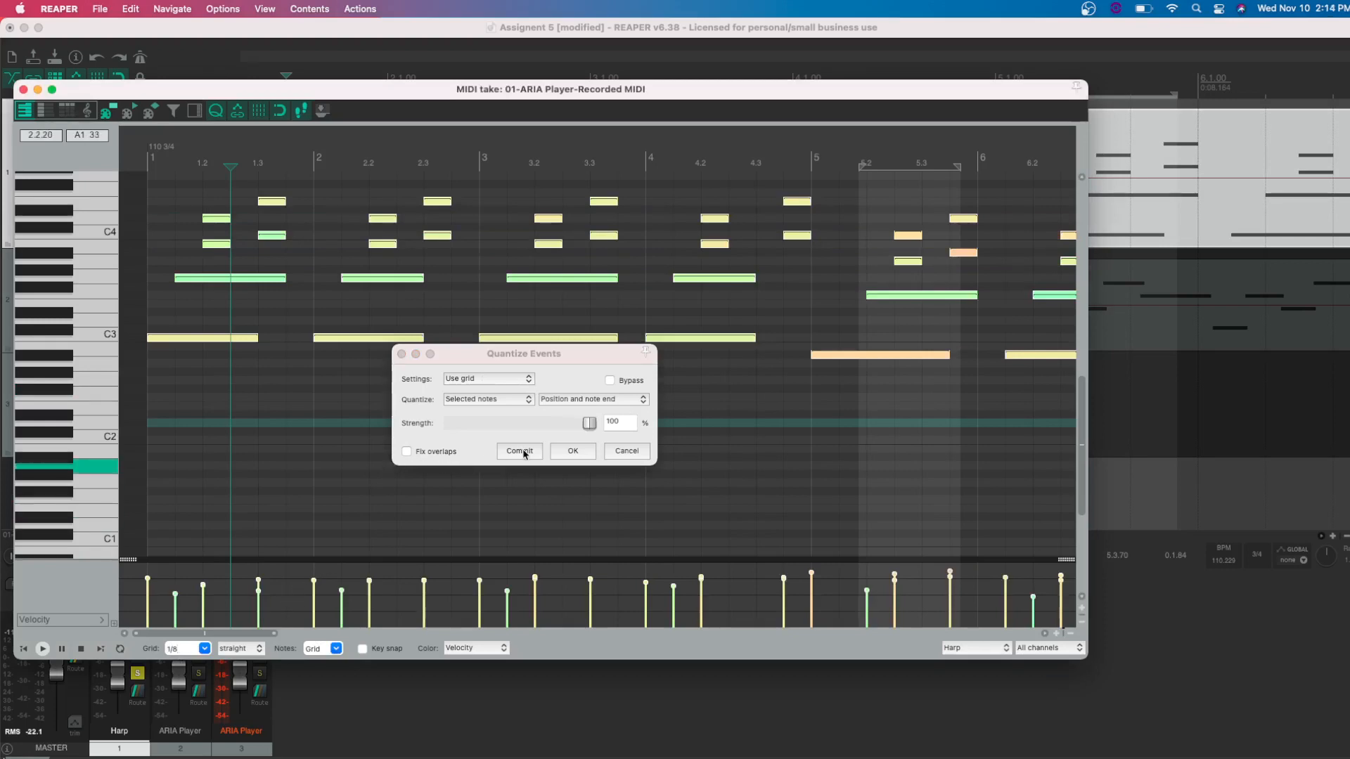
left_click(573, 451)
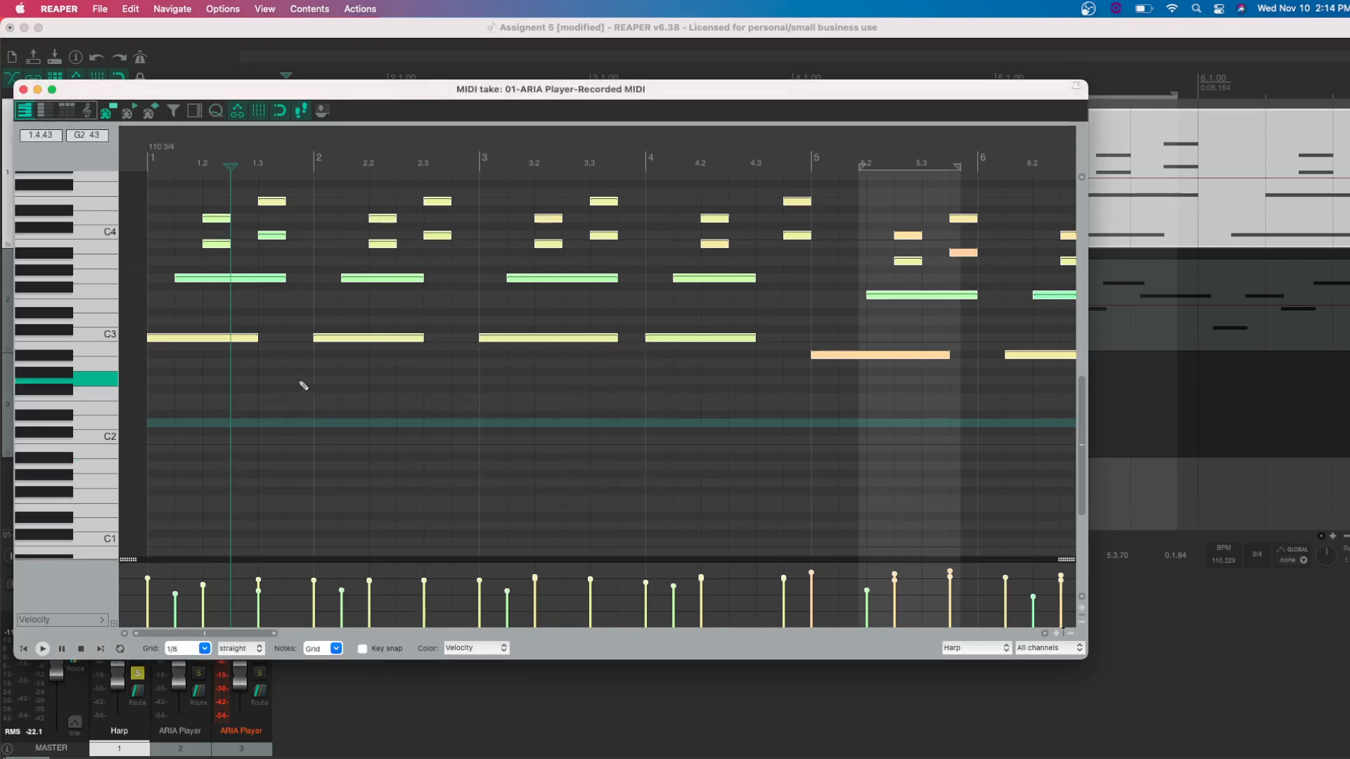
Select the four C3 notes in measures 1 to 4 and try quantizing their positions and ends to a Measure grid
key("space")
left_click(220, 336)
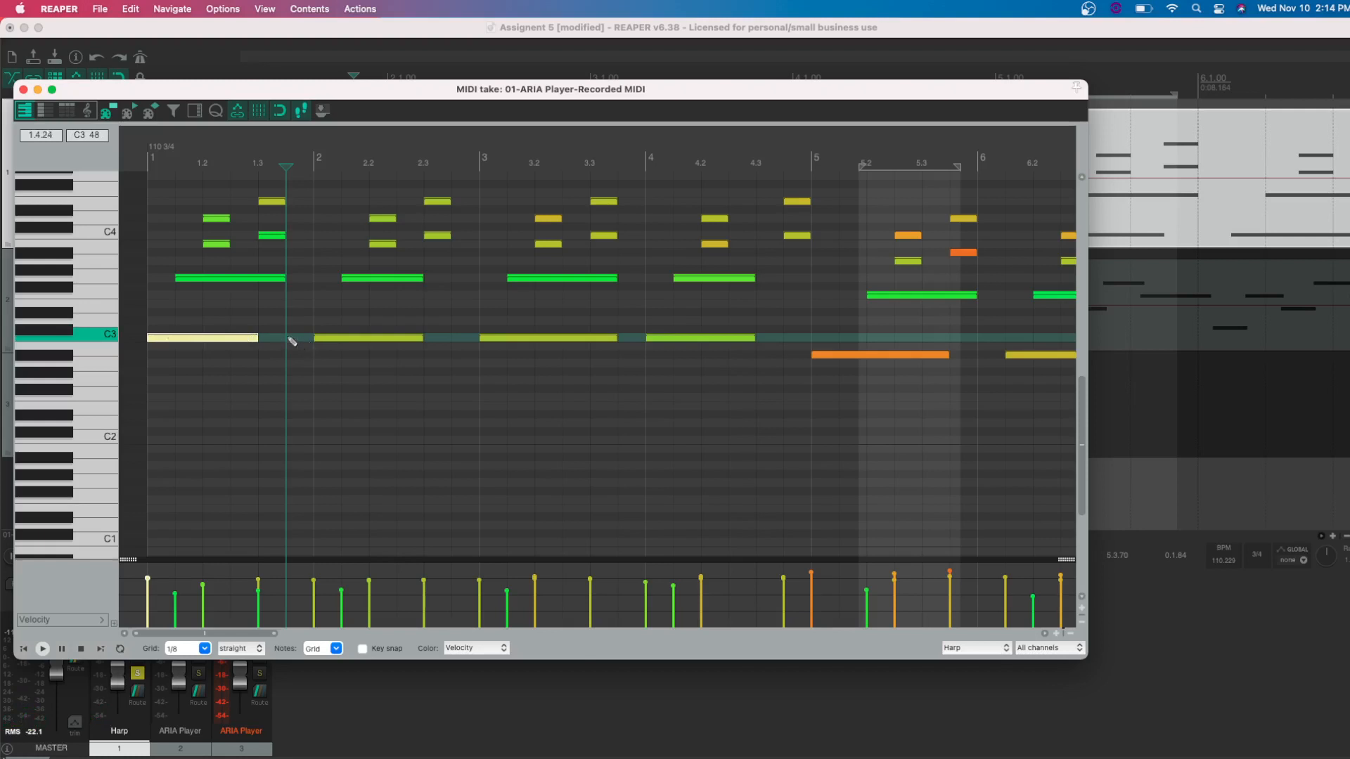
left_click(242, 337)
left_click(709, 336, "shift")
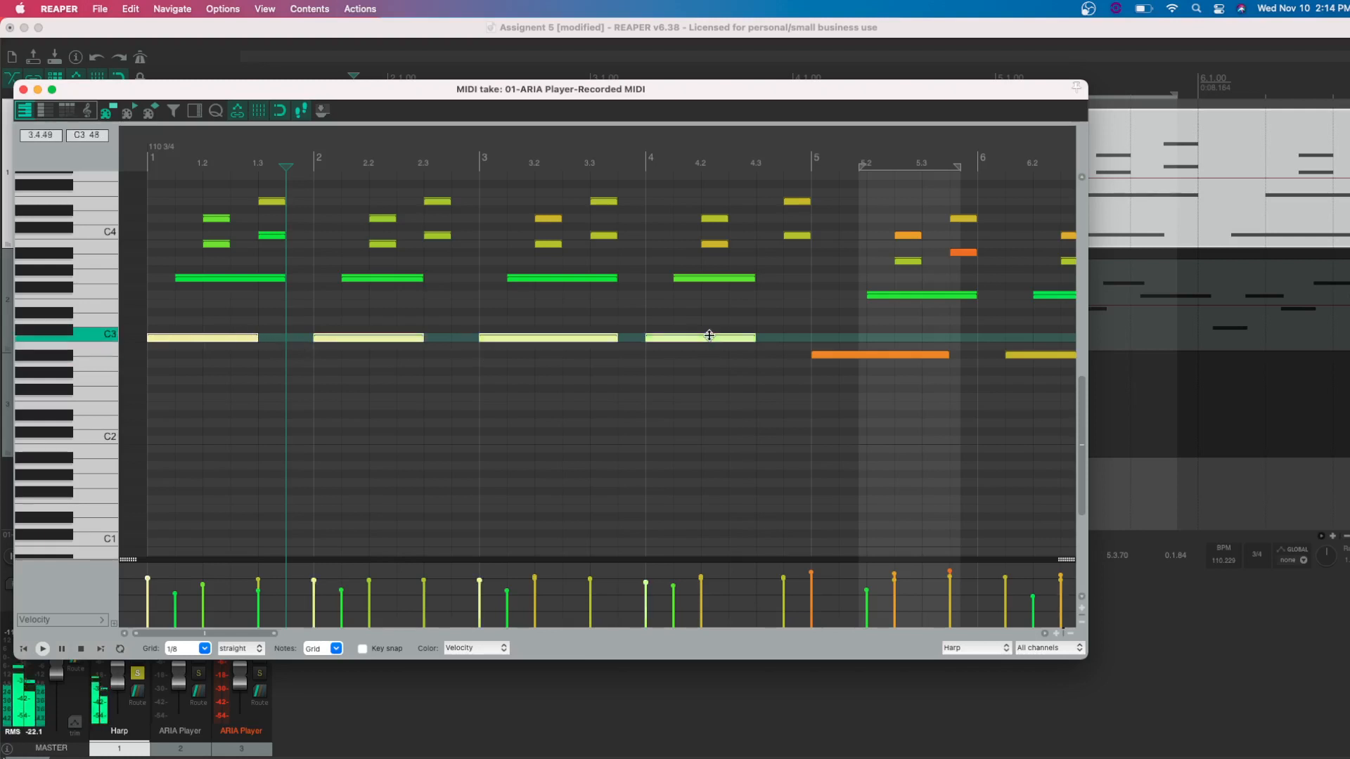
left_click(197, 650)
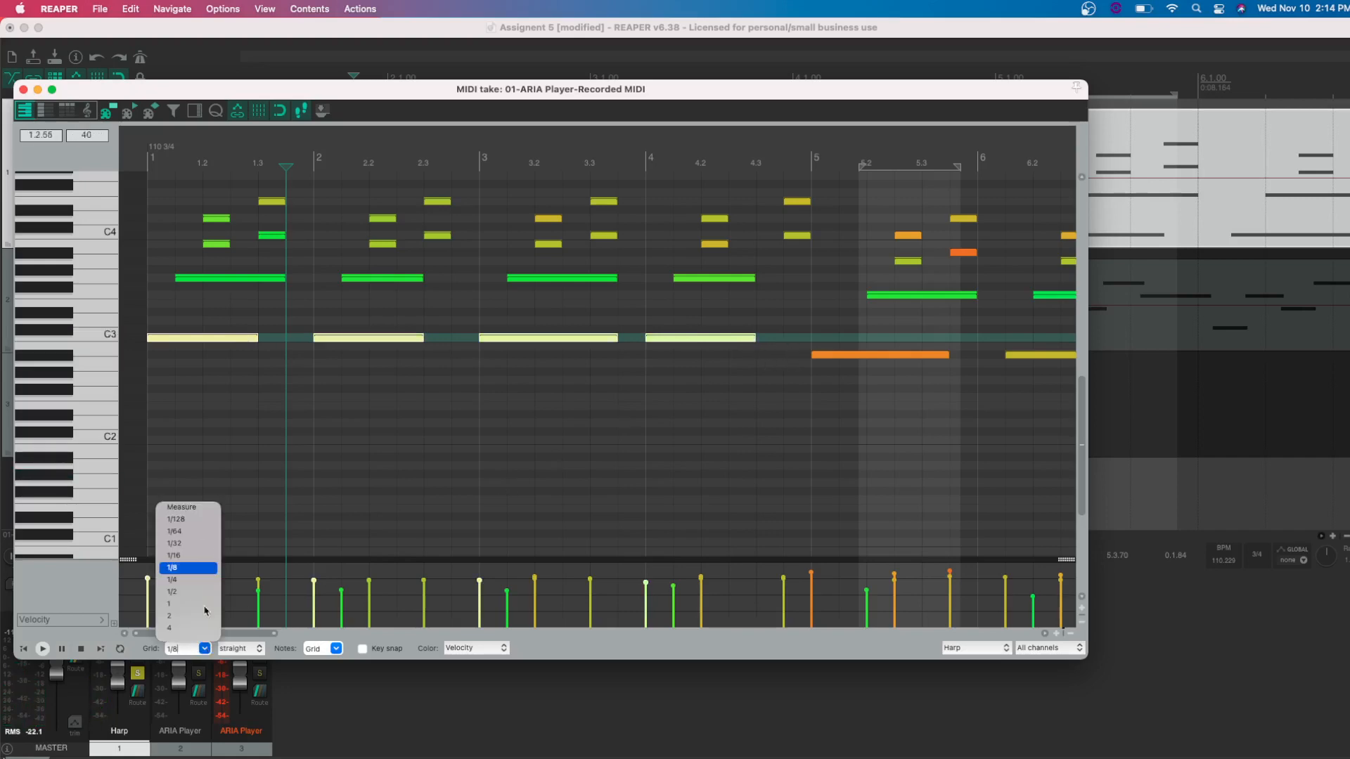
left_click(189, 508)
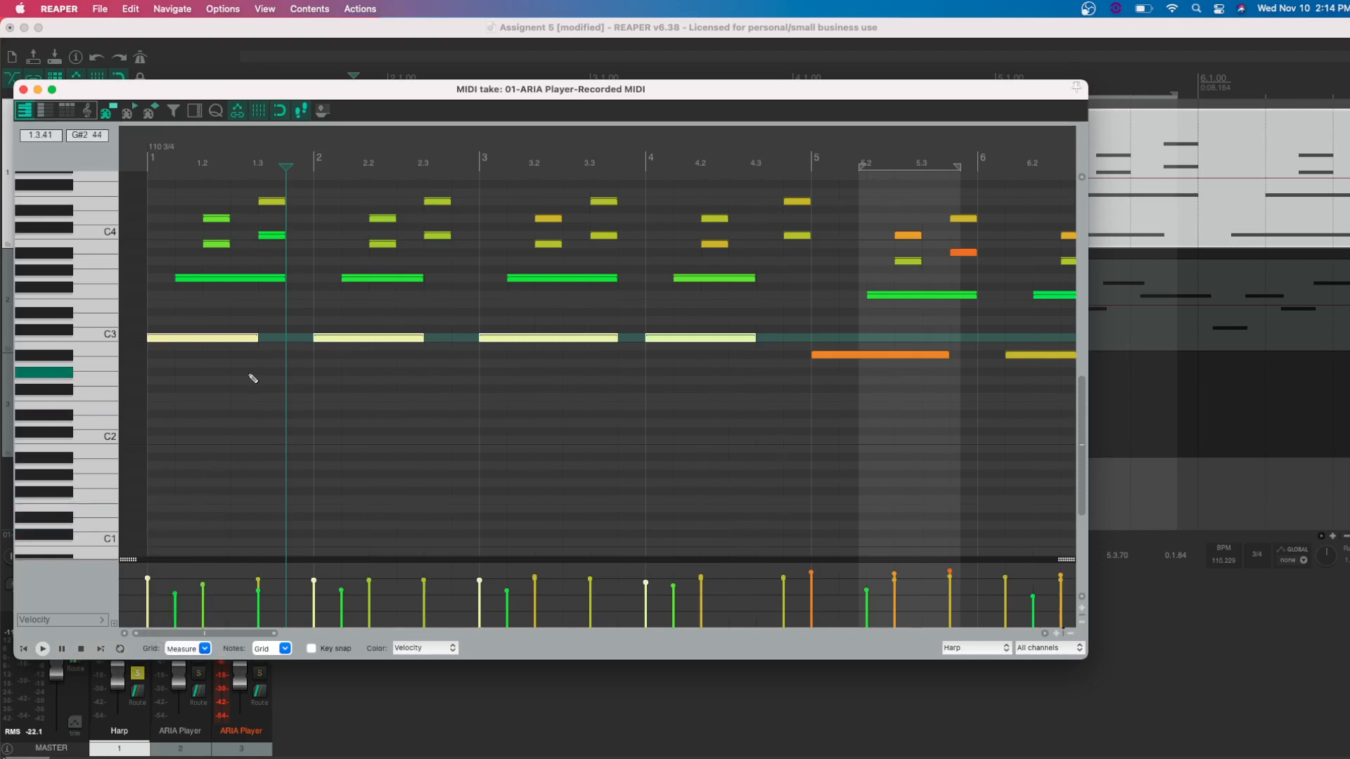
key("q")
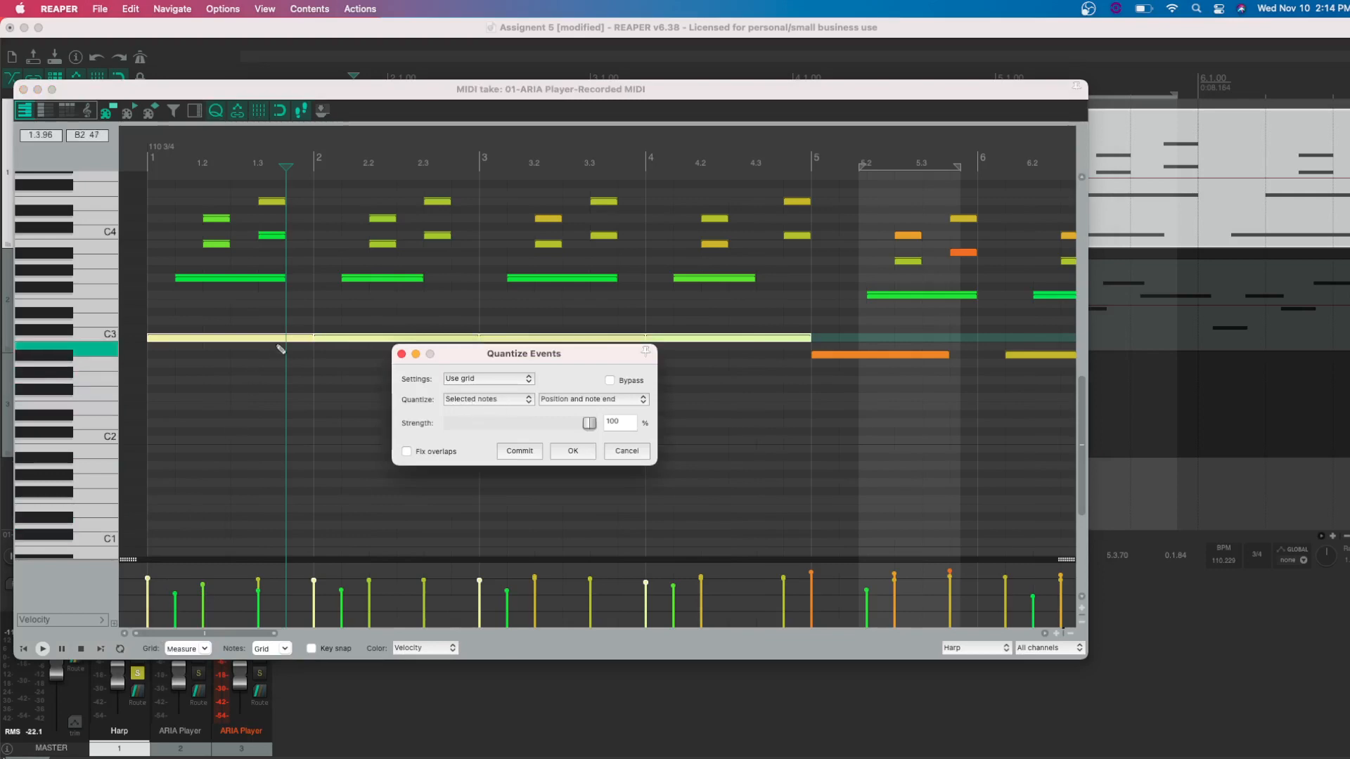
left_click(573, 451)
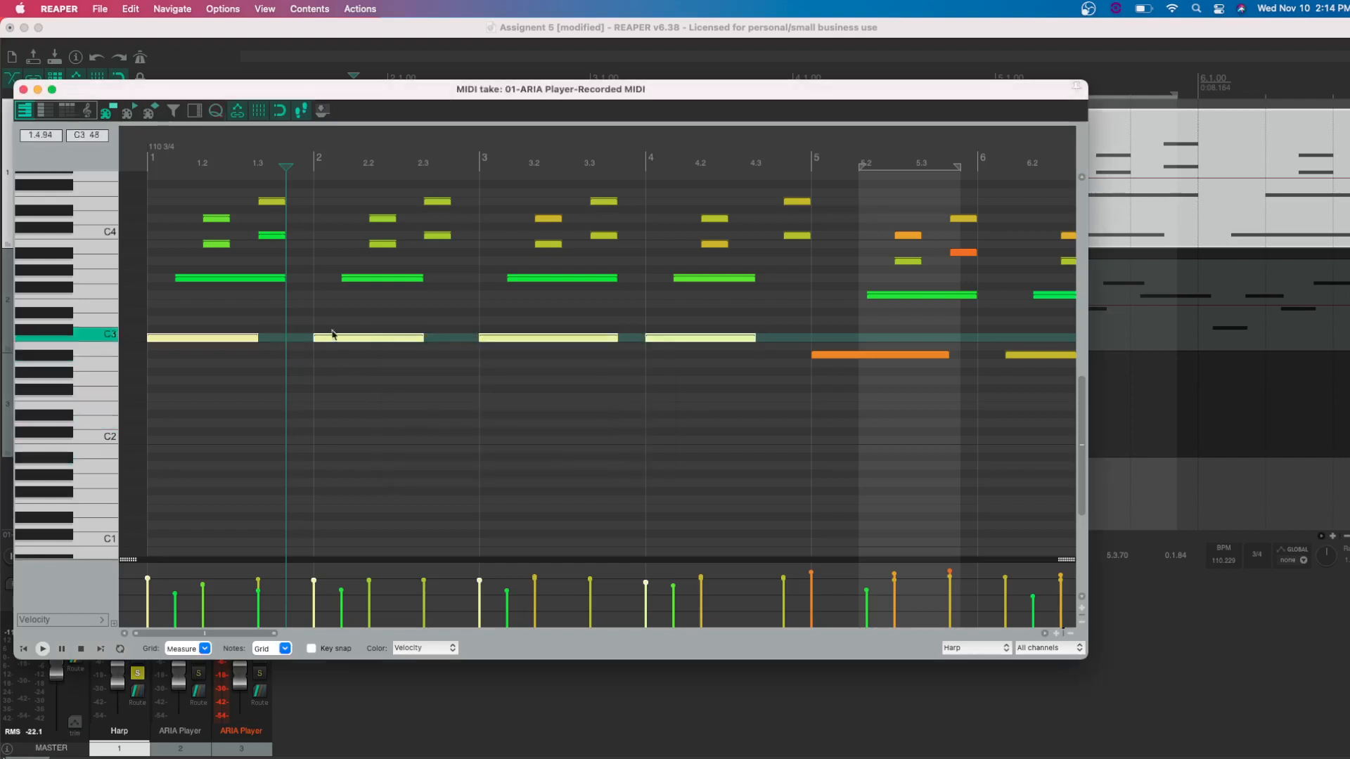
Return to the arrangement, turn on the metronome, and play the Harp track from the project start
left_click(38, 88)
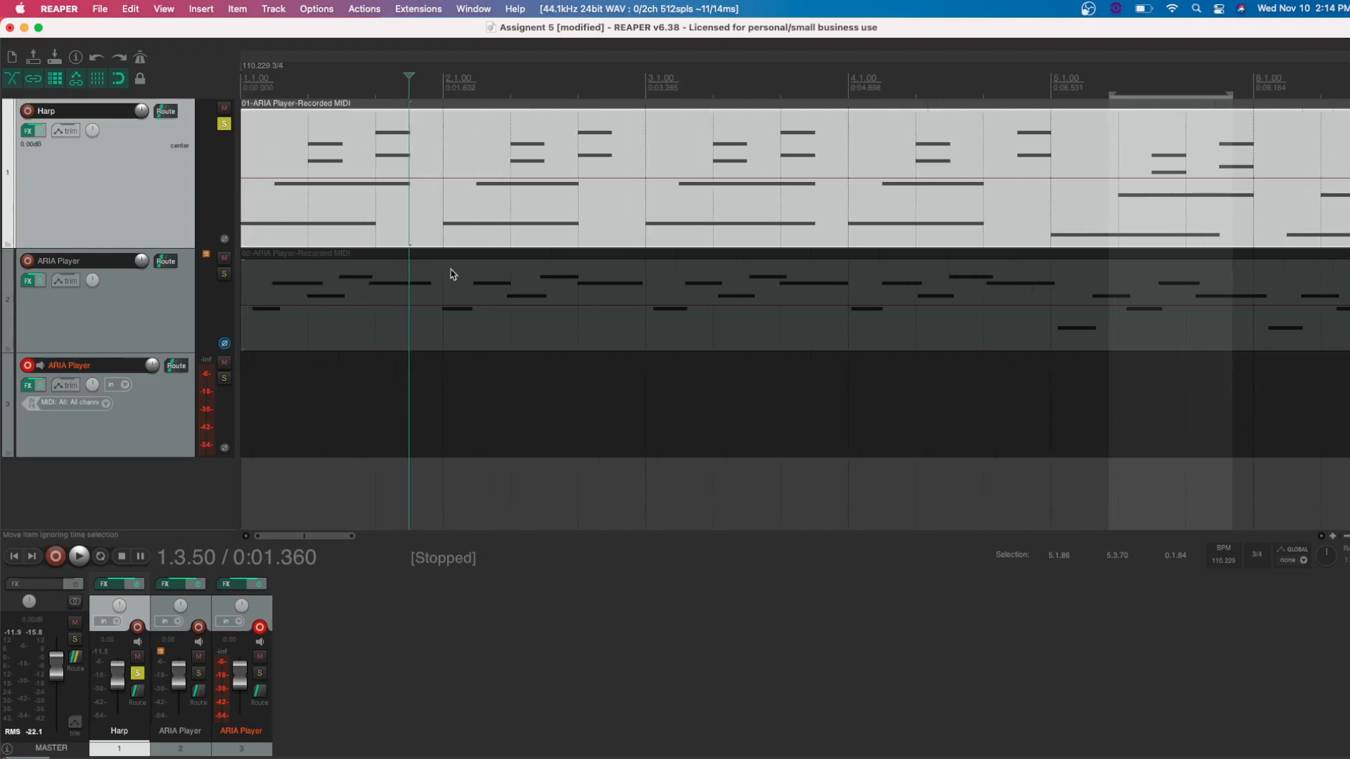
left_click(142, 57)
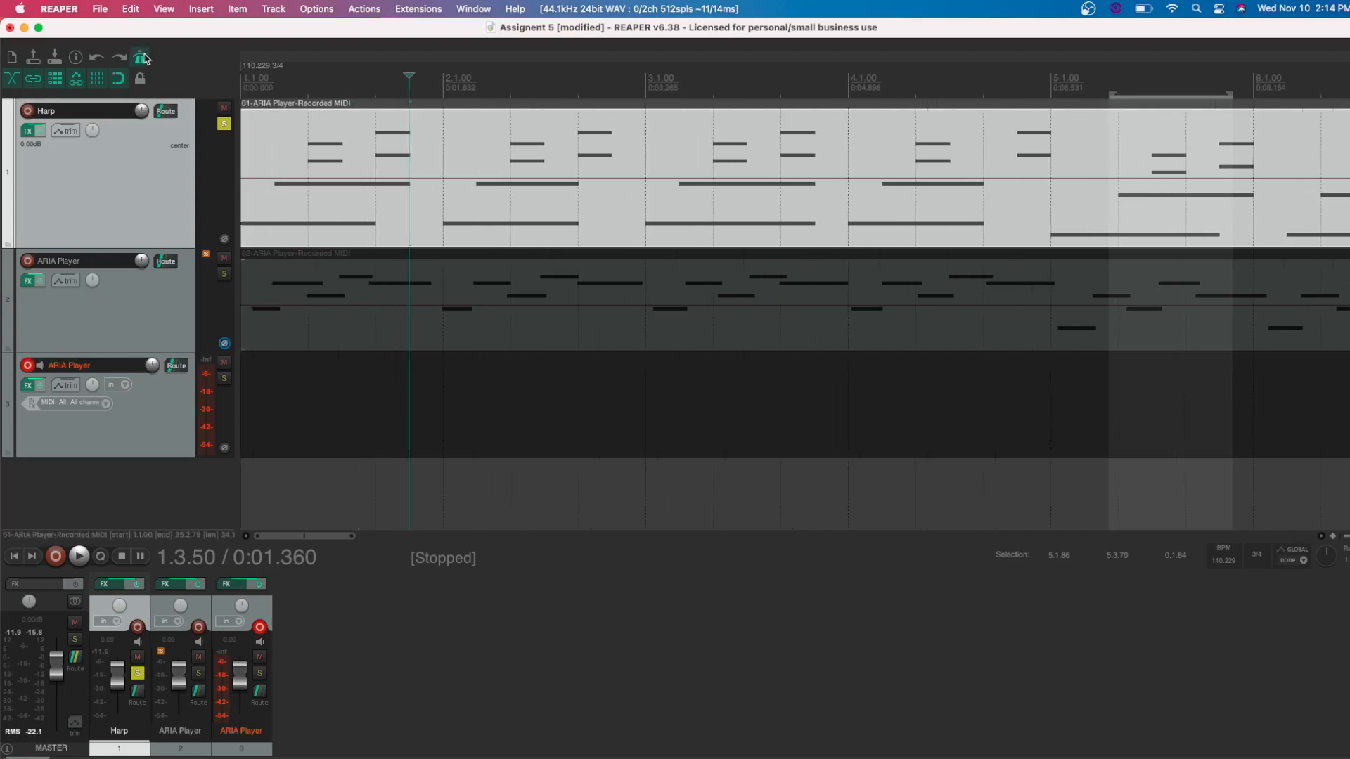
left_click(12, 556)
key("space")
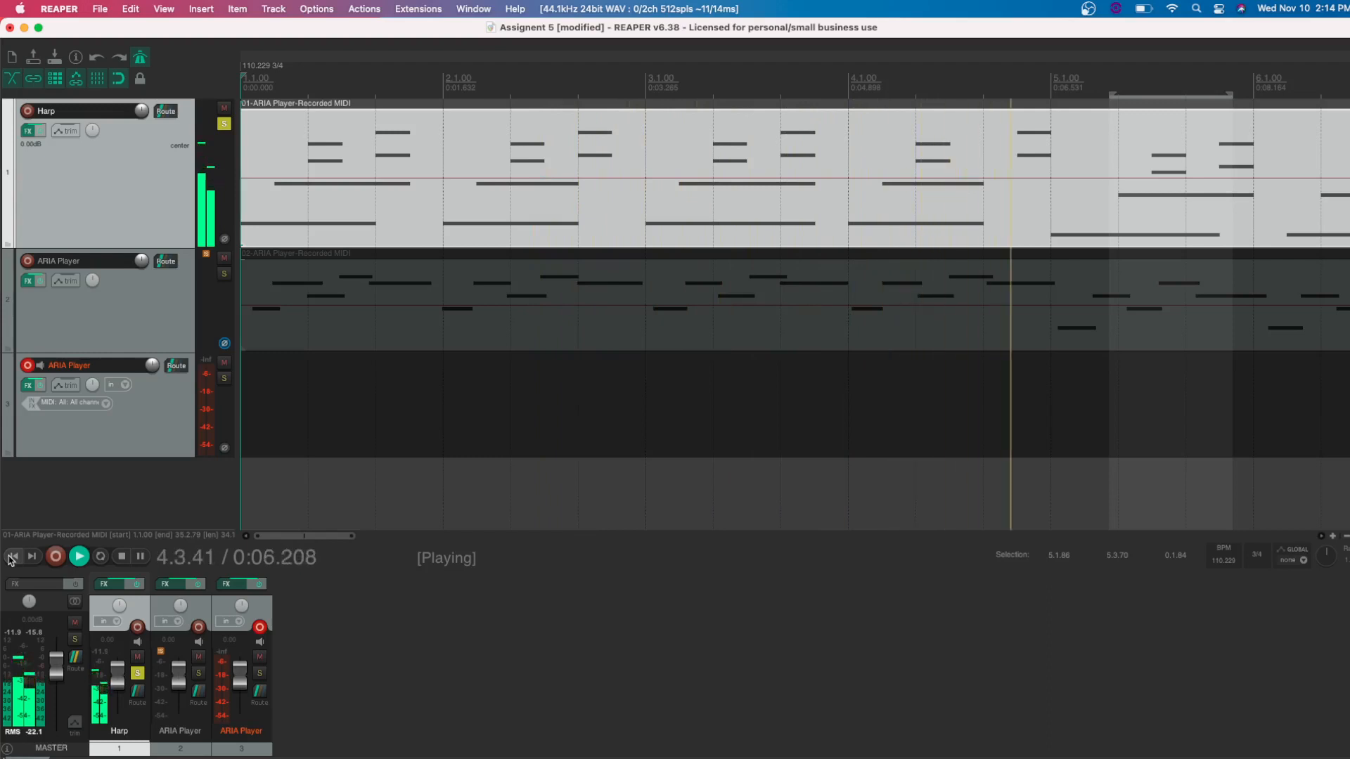
left_click(11, 559)
Split the Harp item at 4.3.00, just before the last chord of measure 4
scroll(1083, 337, "right", 2)
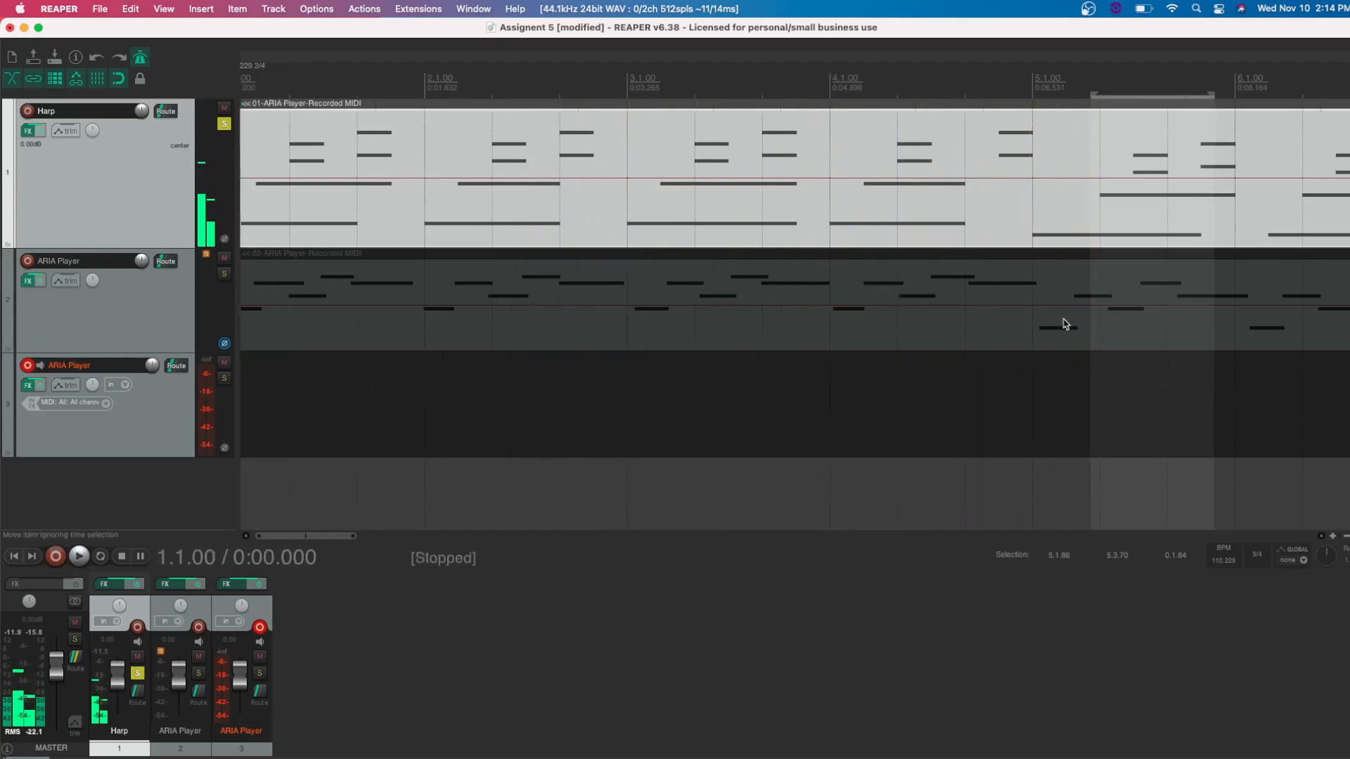
scroll(1065, 324, "right", 2)
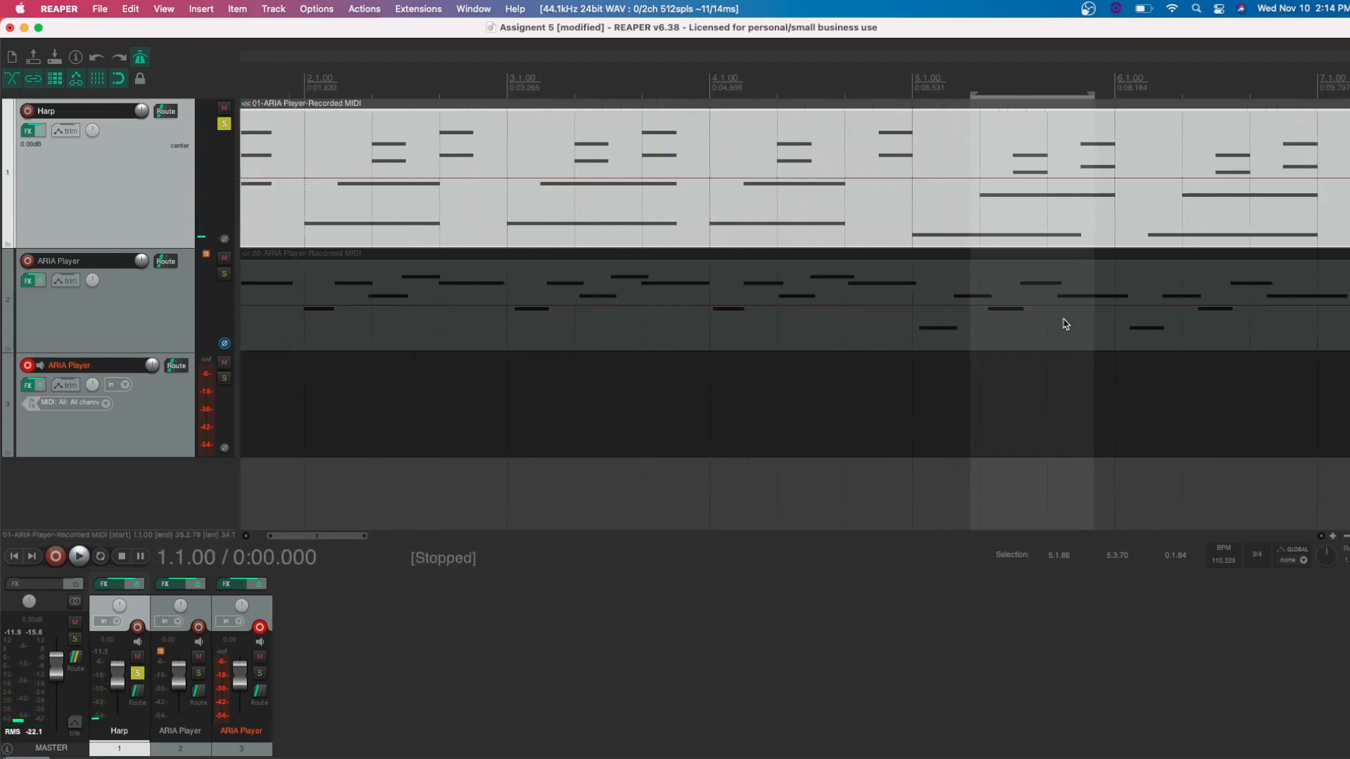
scroll(1065, 324, "right", 1)
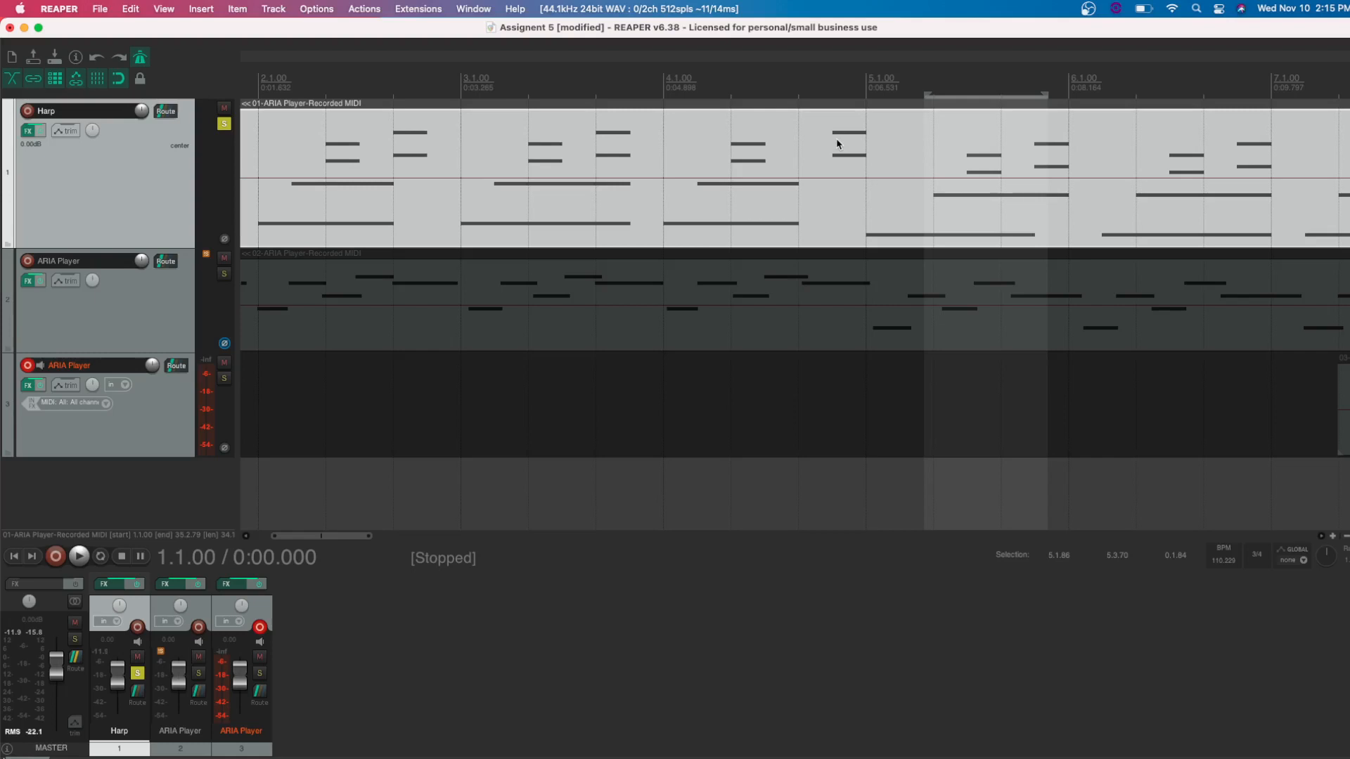
left_click(799, 132)
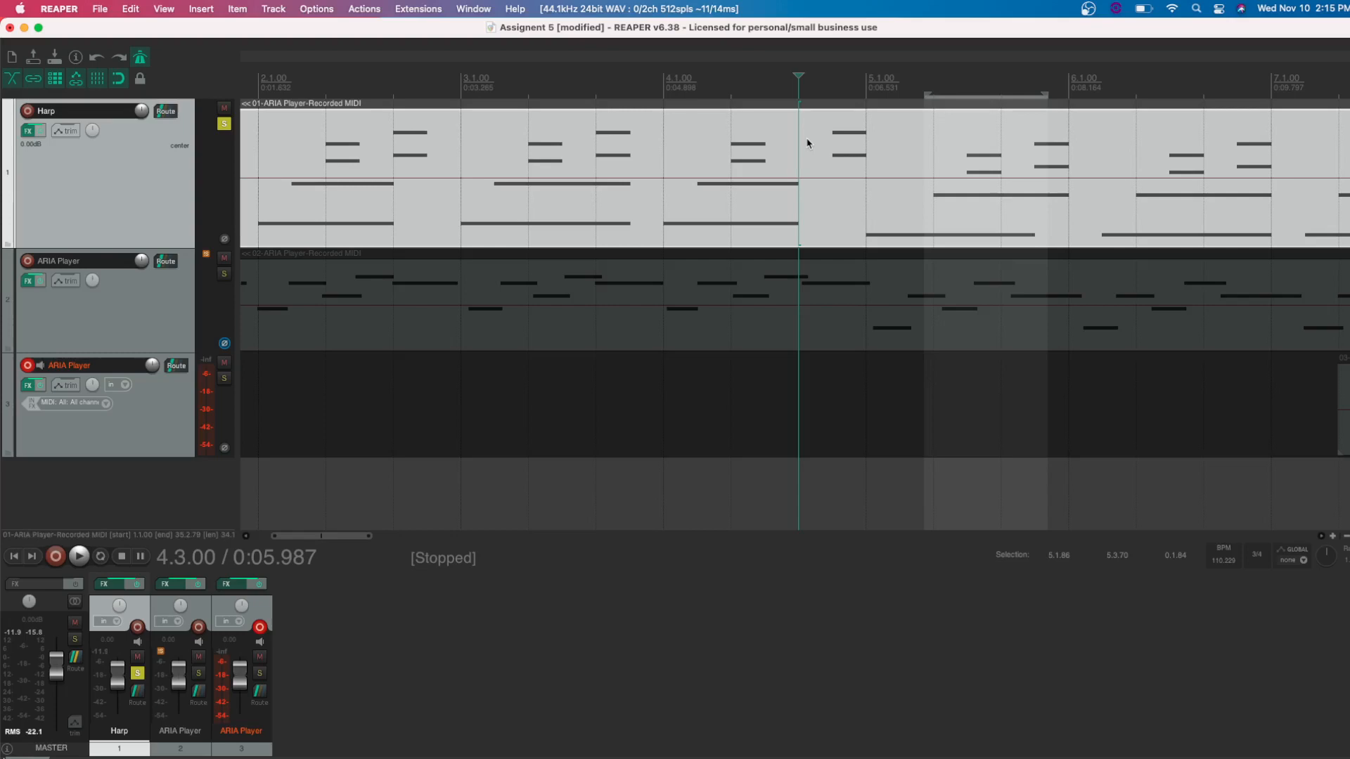
key("s")
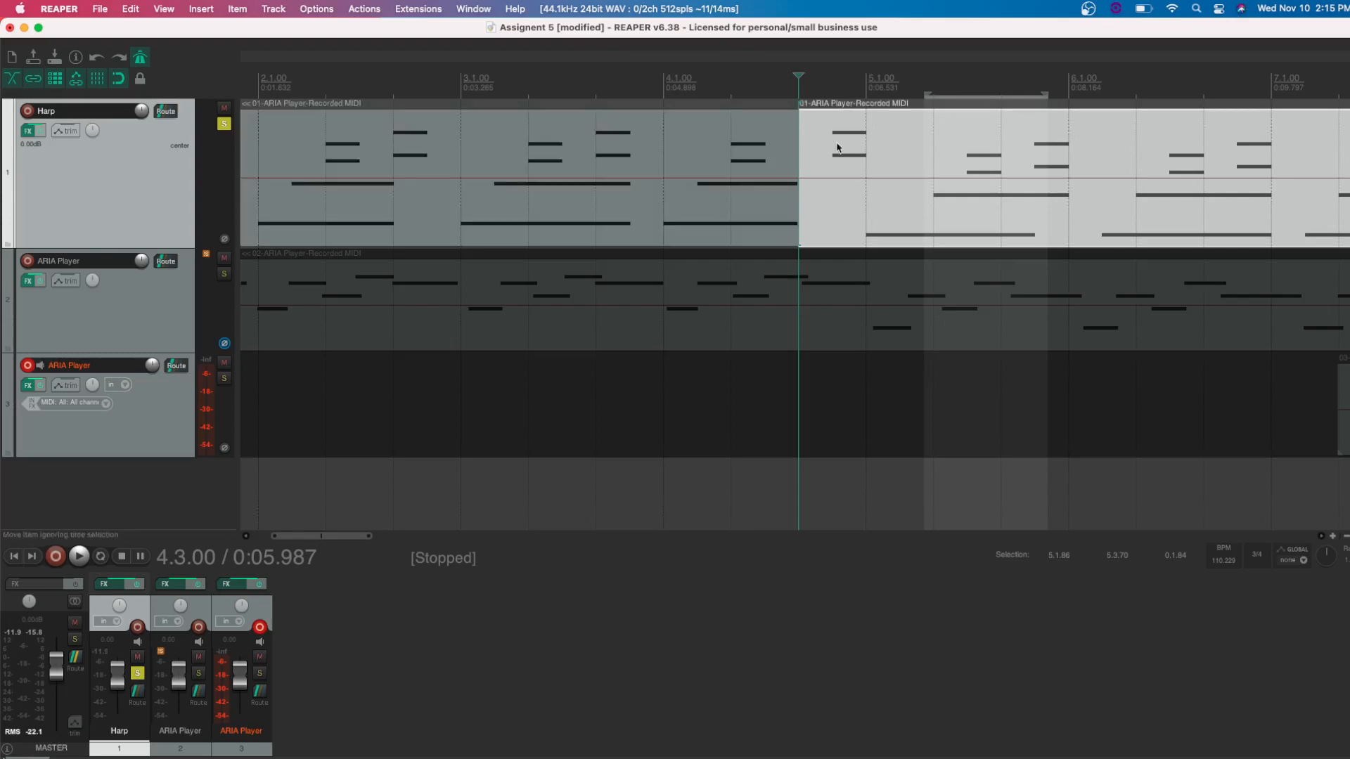
Set the arrangement's grid line spacing to 1/8 in the snap and grid settings
right_click(90, 81)
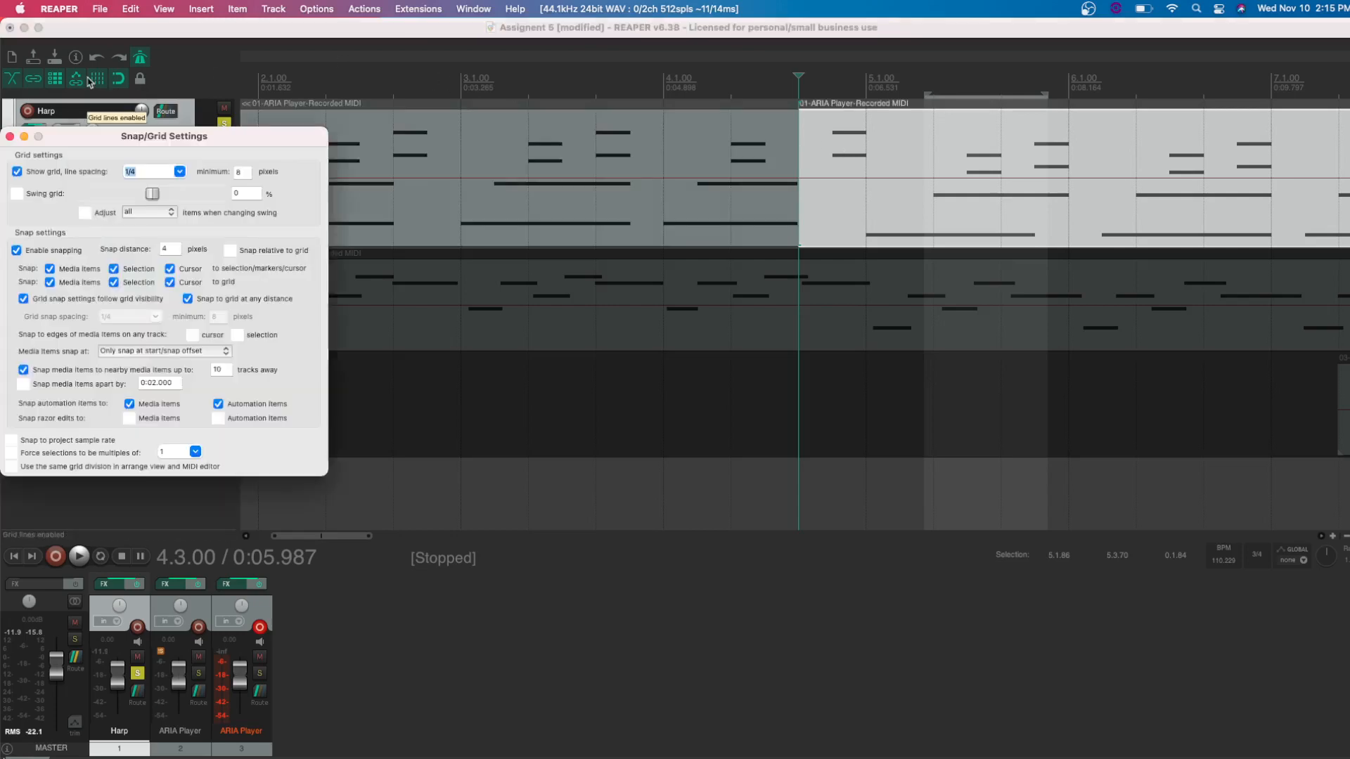
left_click(156, 173)
key("BackSpace")
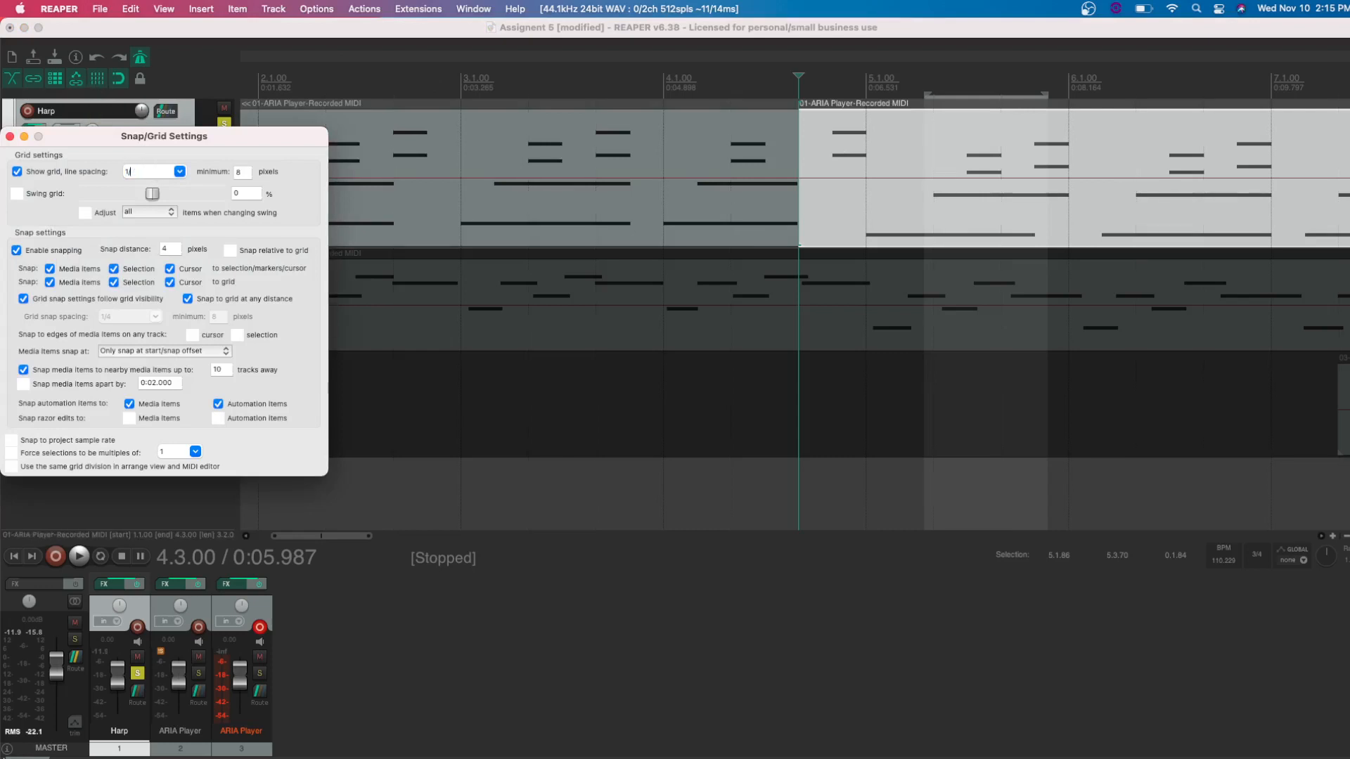
type("8")
left_click(10, 136)
Split the Harp item at 4.3.50 and ripple-delete the empty eighth-note piece between 4.3.00 and 4.3.50 across all tracks
left_click(834, 175)
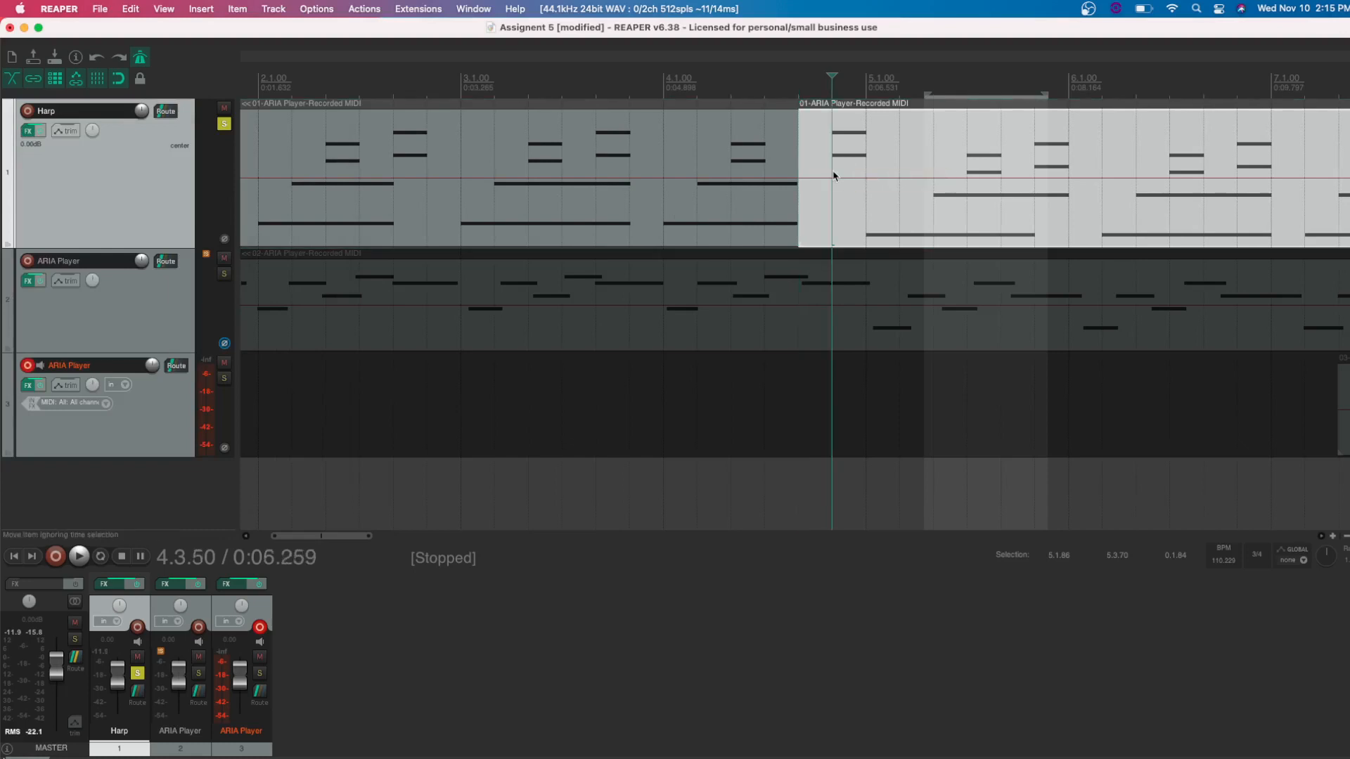
key("s")
left_click(816, 176)
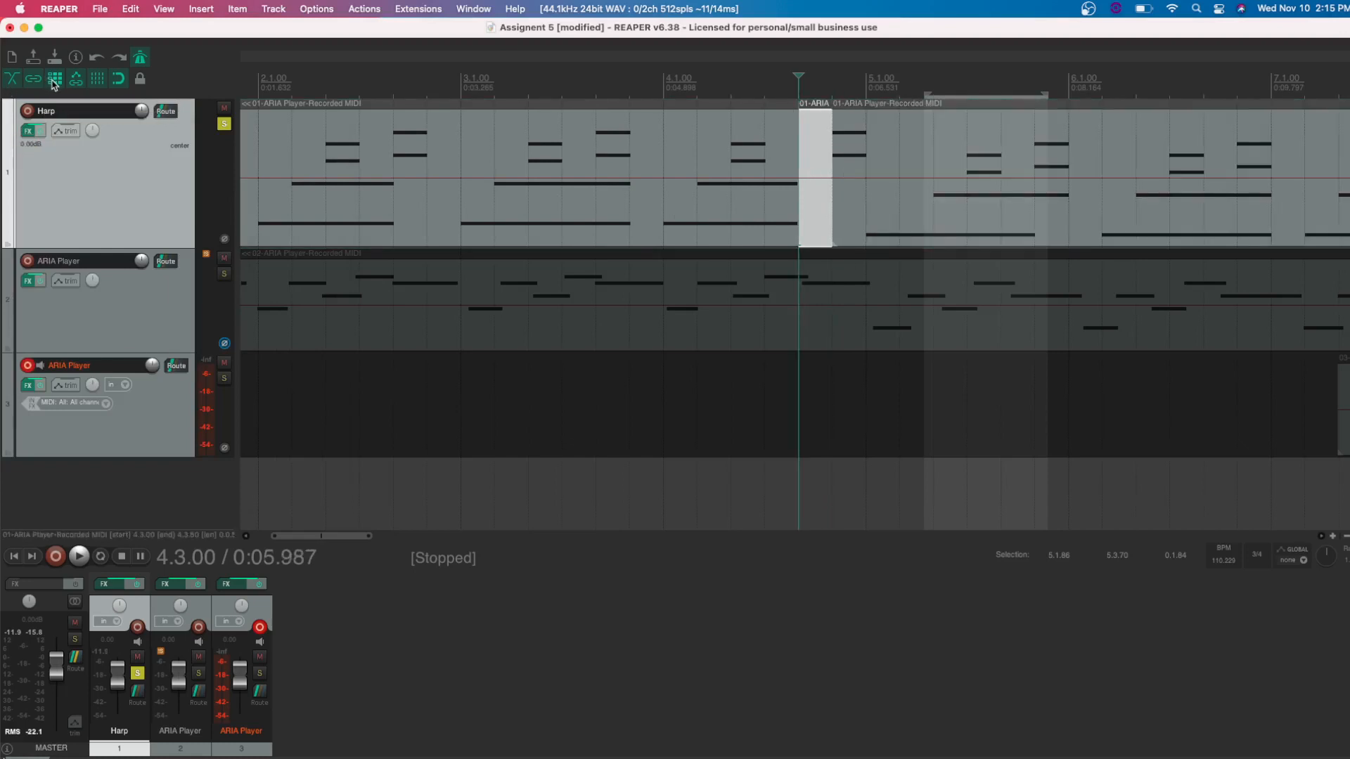
key("Delete")
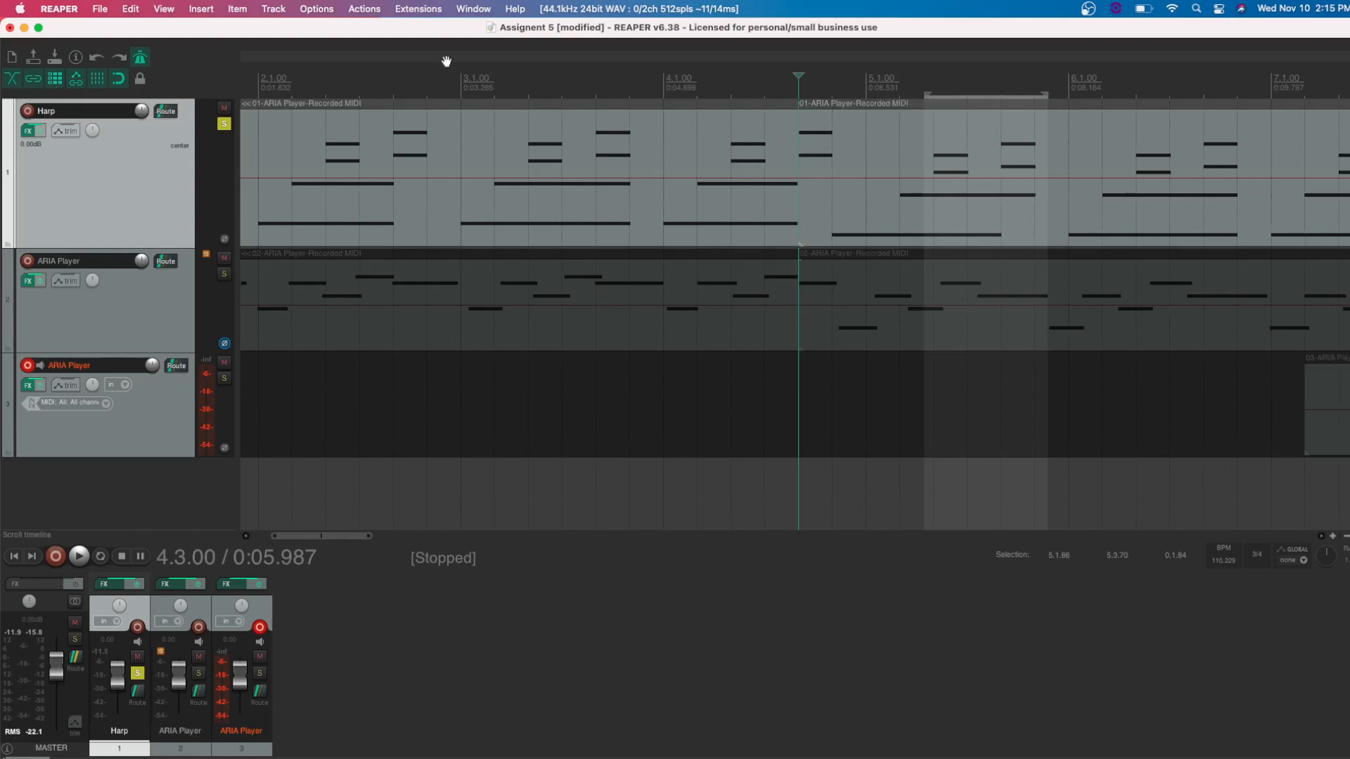
Open the Harp item following the split in the MIDI editor and trim the first bass note to start at measure 5
double_click(839, 236)
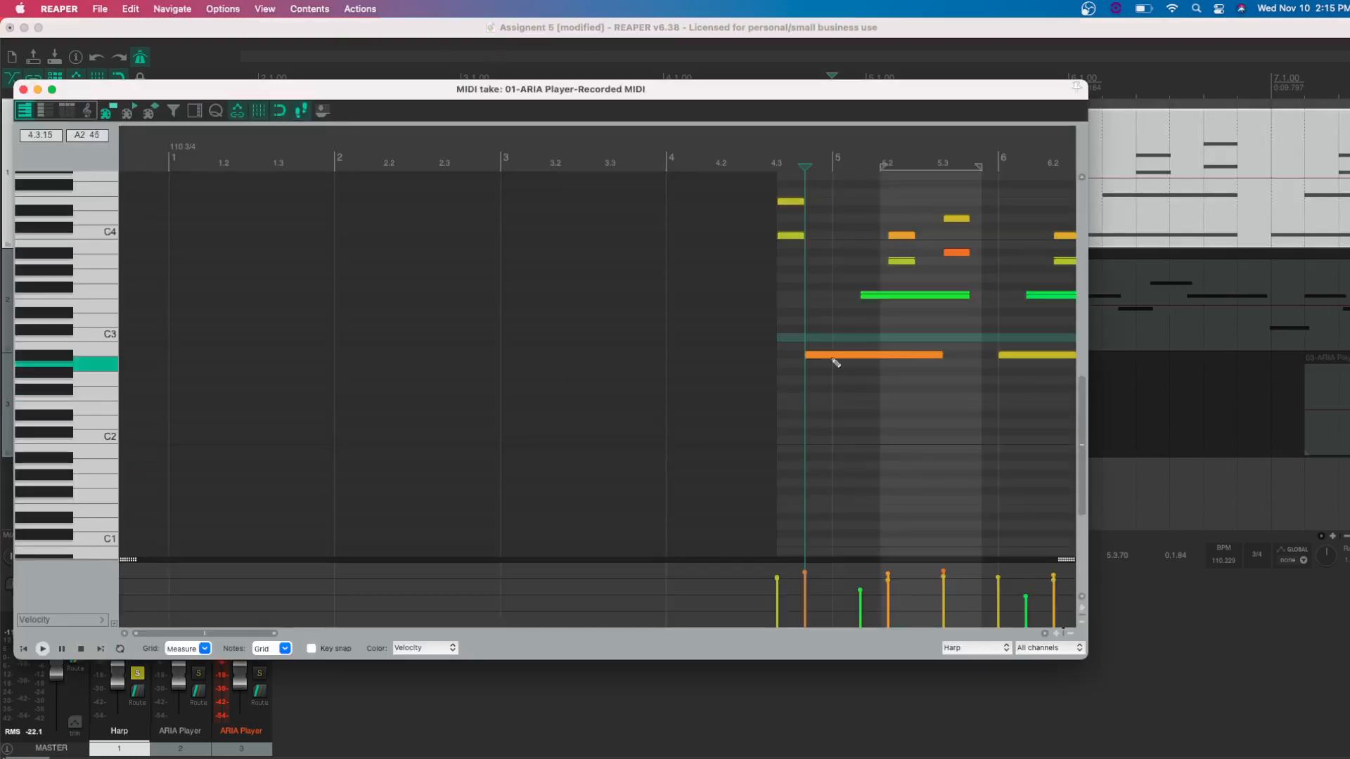
left_click_drag(806, 353, 832, 354)
scroll(869, 363, "right", 10)
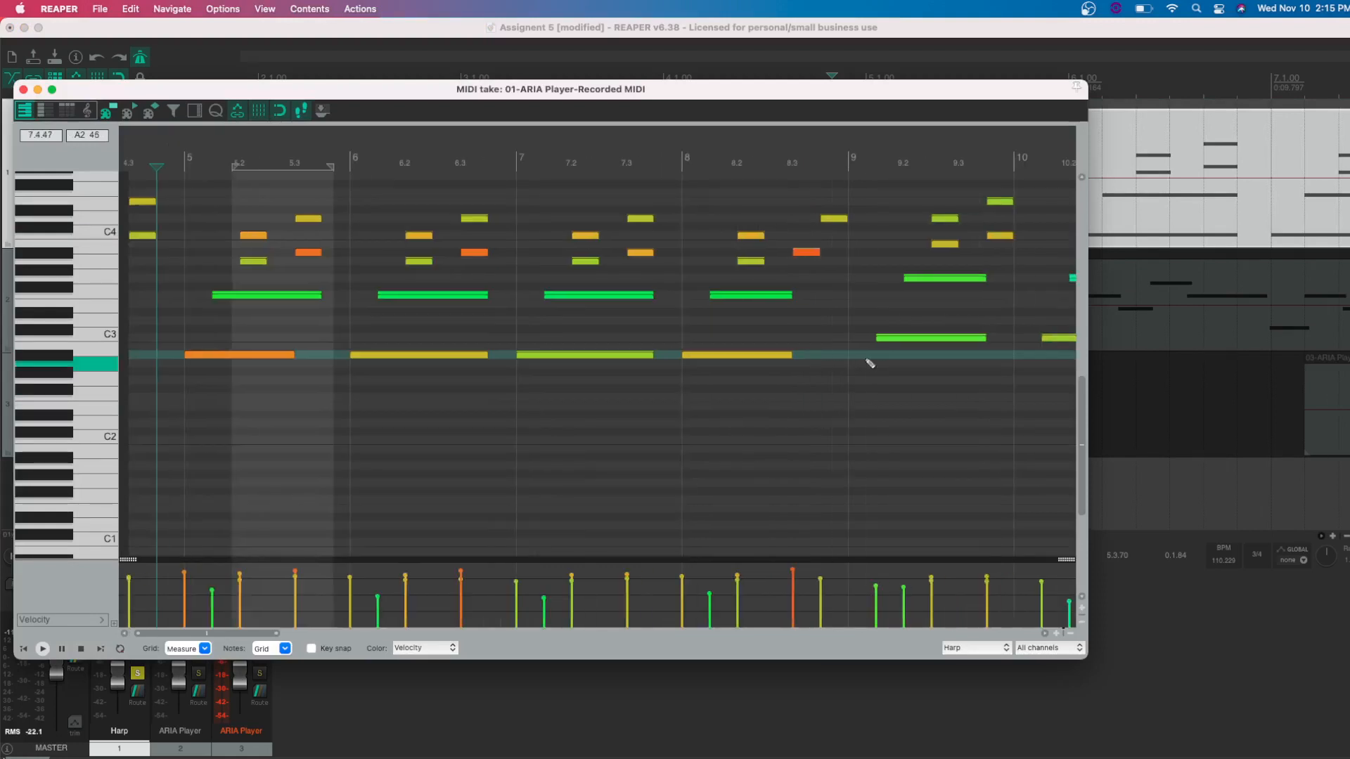
left_click(23, 89)
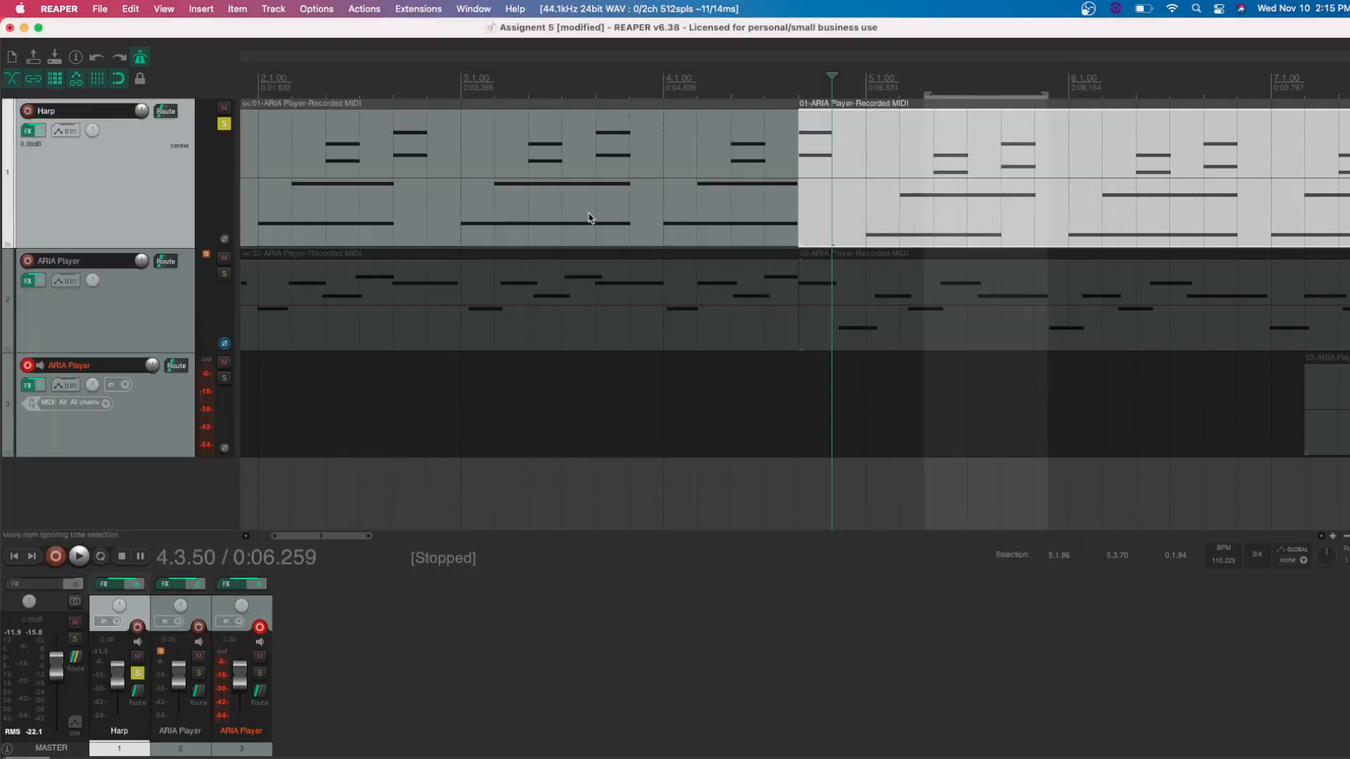
Play back the Harp part from 4.1.50 and again from measure 3 to check the timing across the edit
left_click(685, 177)
key("space")
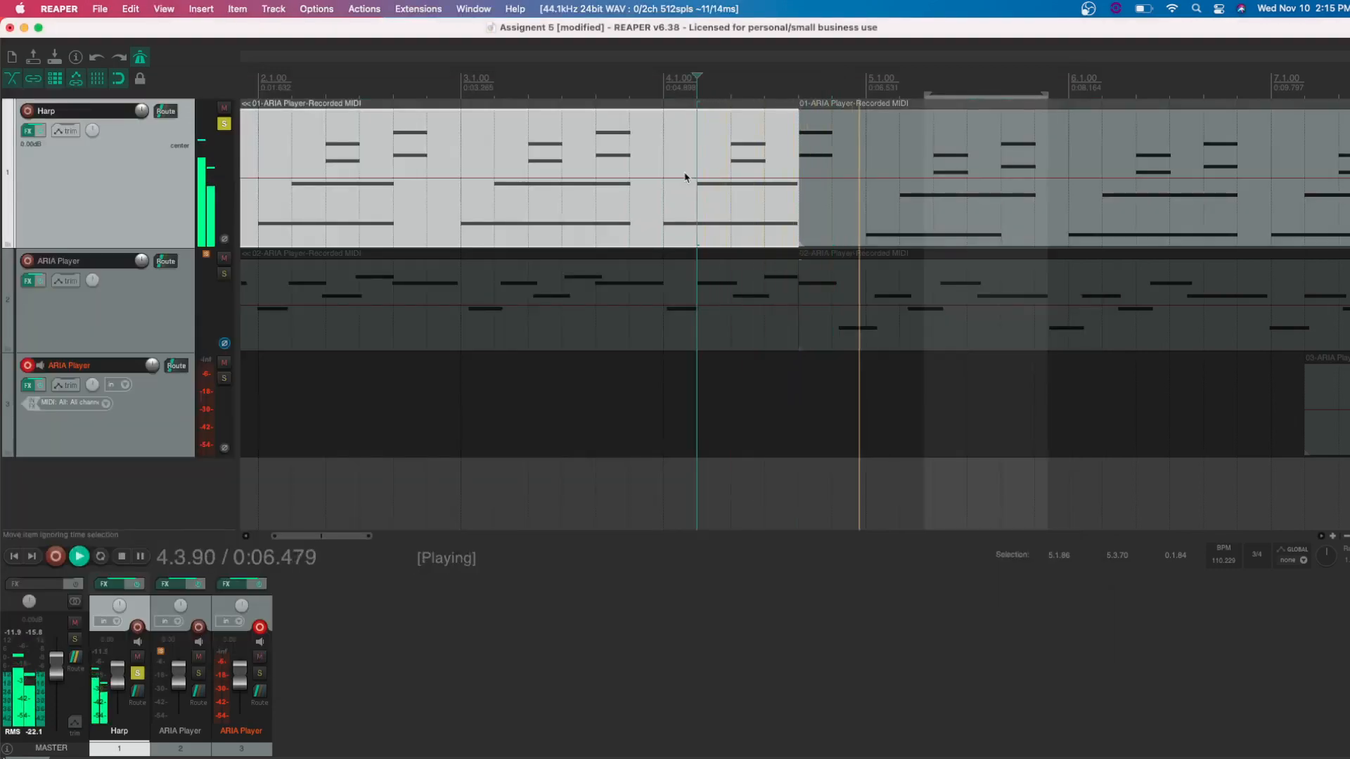
key("space")
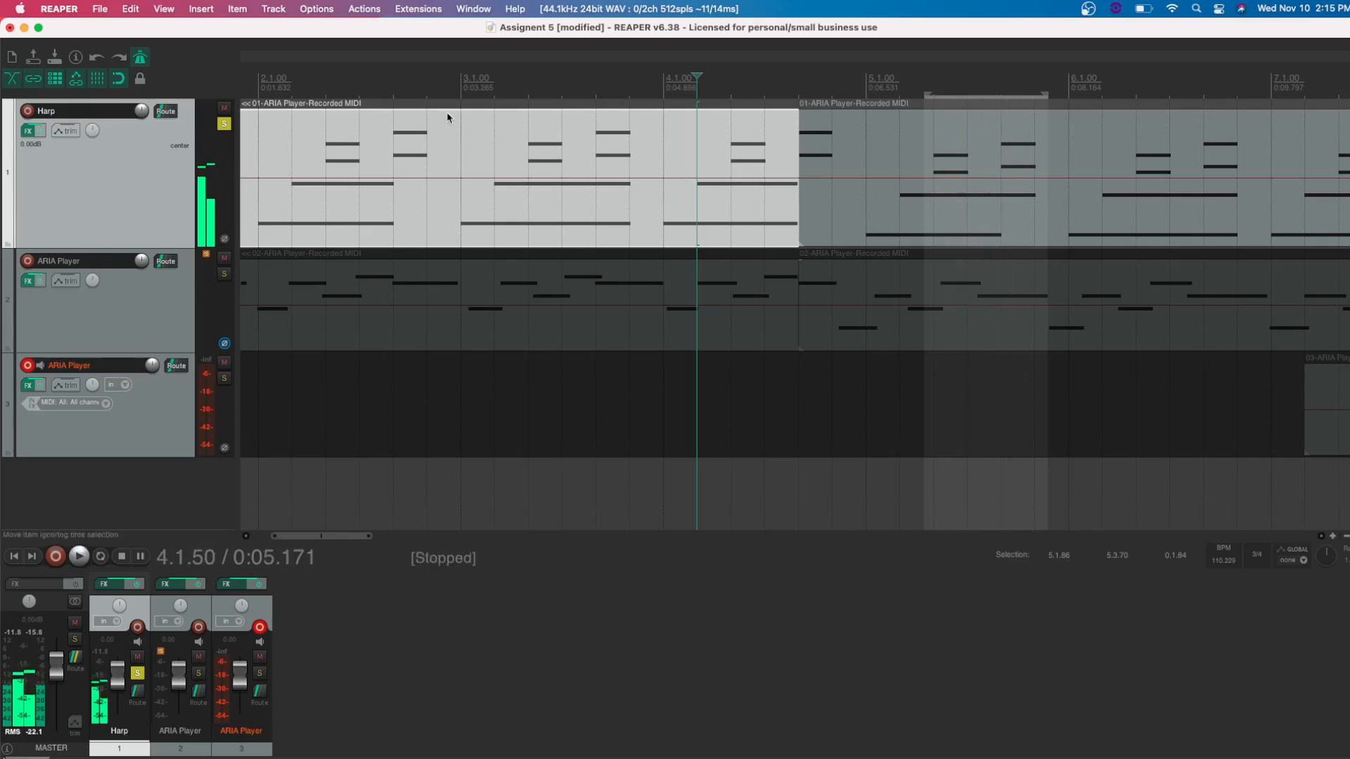
left_click(462, 114)
key("space")
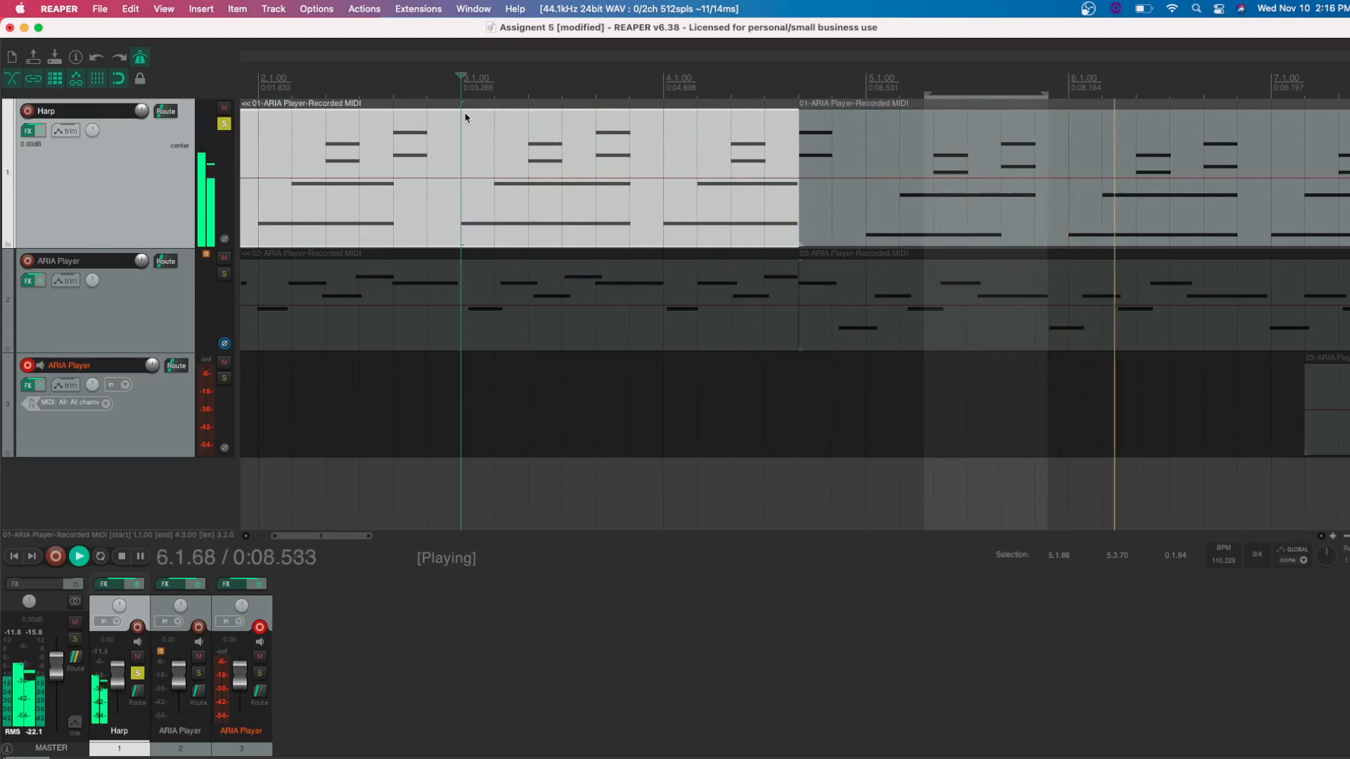
key("space")
Turn off solo on the Harp track so that the other tracks play as well
scroll(375, 198, "left", 2)
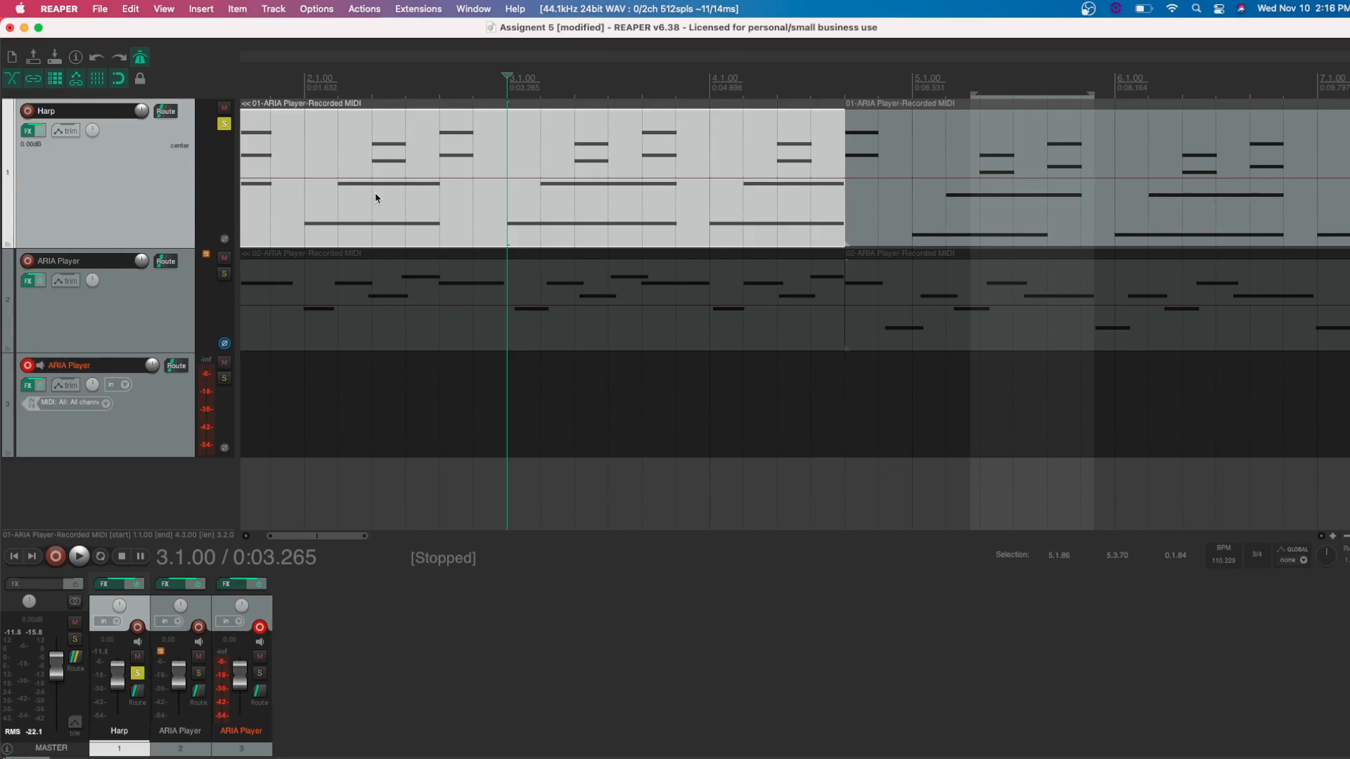
left_click(224, 124)
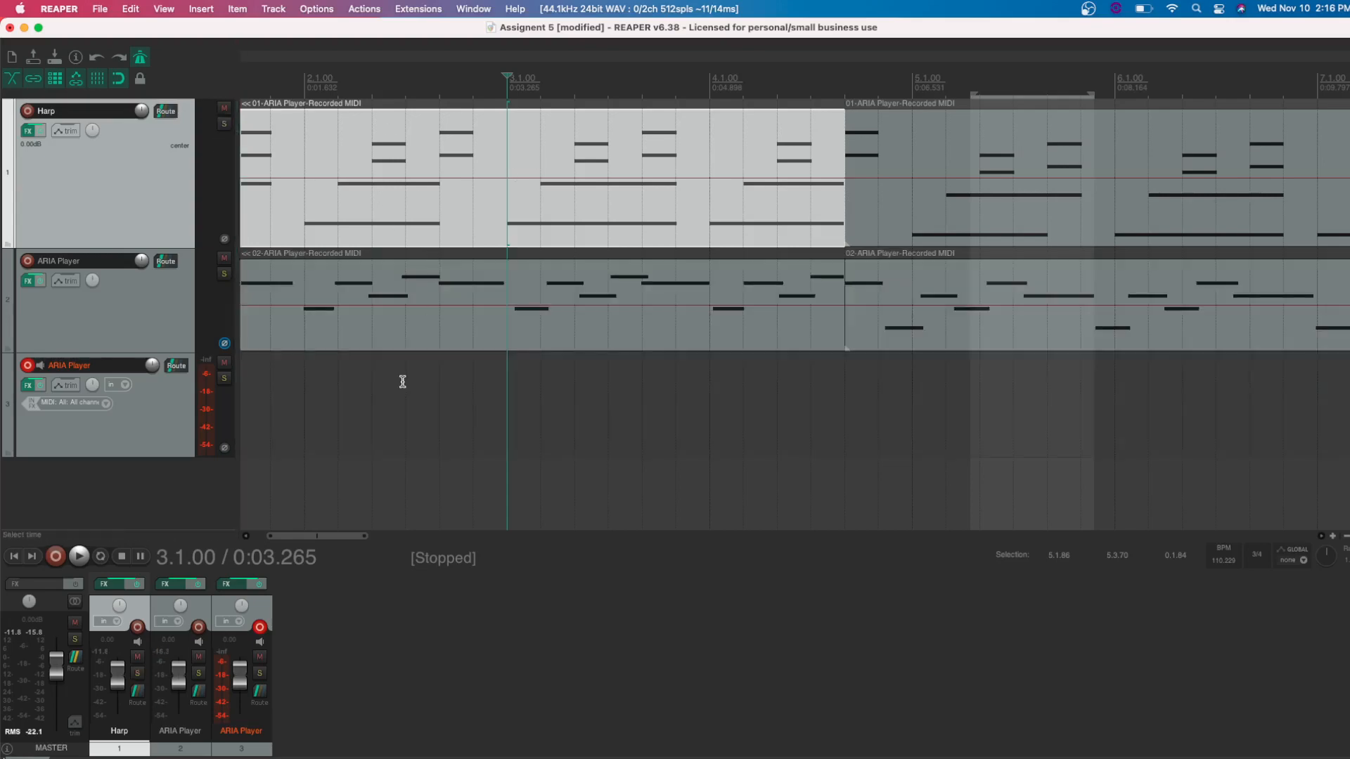
Insert a tempo marker of 110.229 BPM at 33.1.00, near the end of the piece
scroll(399, 384, "down", 5)
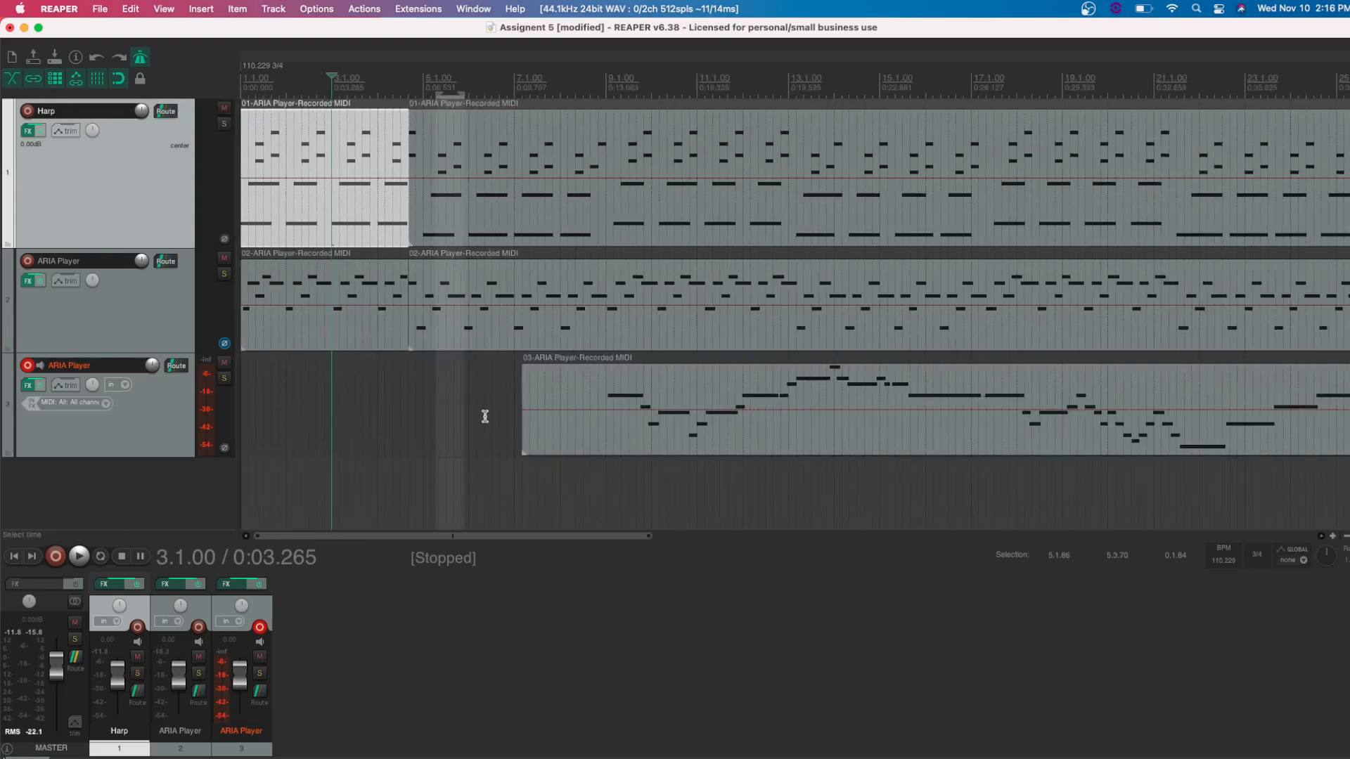
scroll(482, 416, "right", 5)
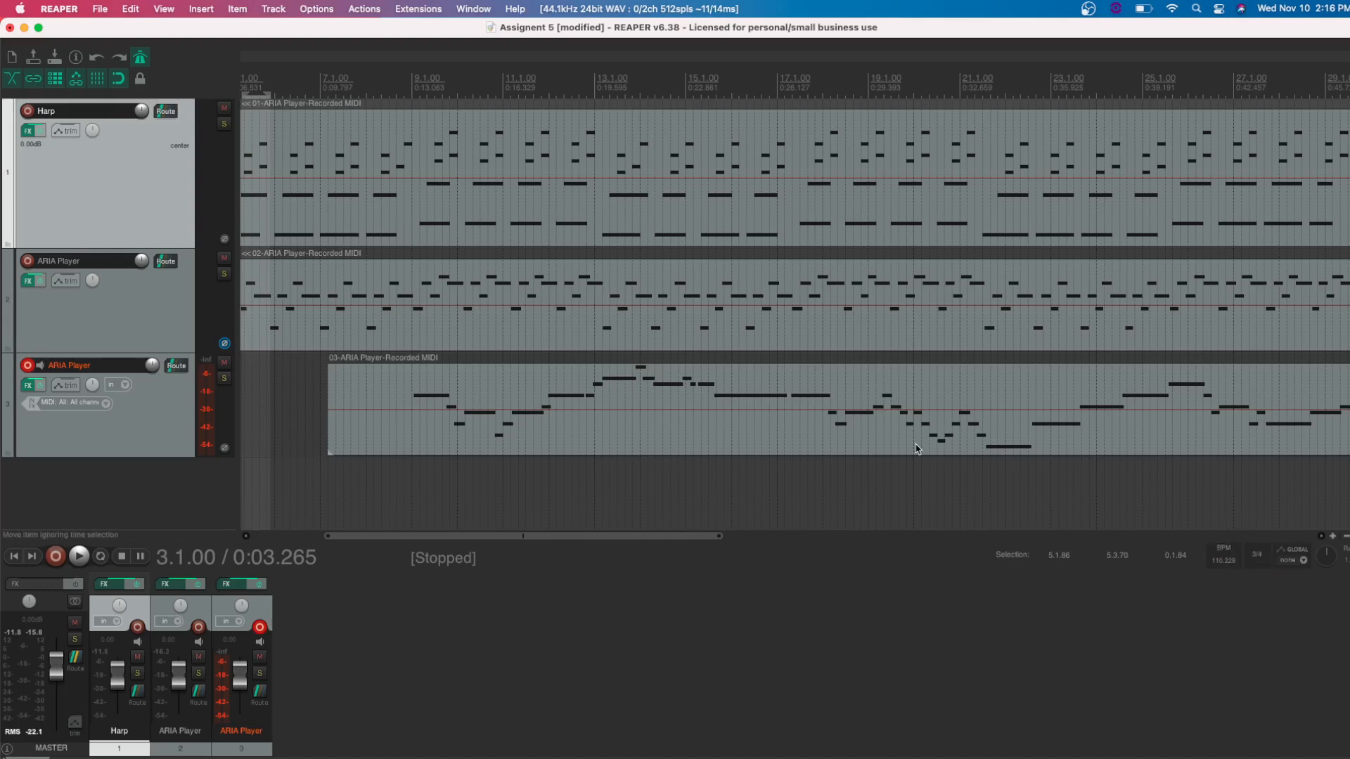
scroll(879, 471, "left", 5)
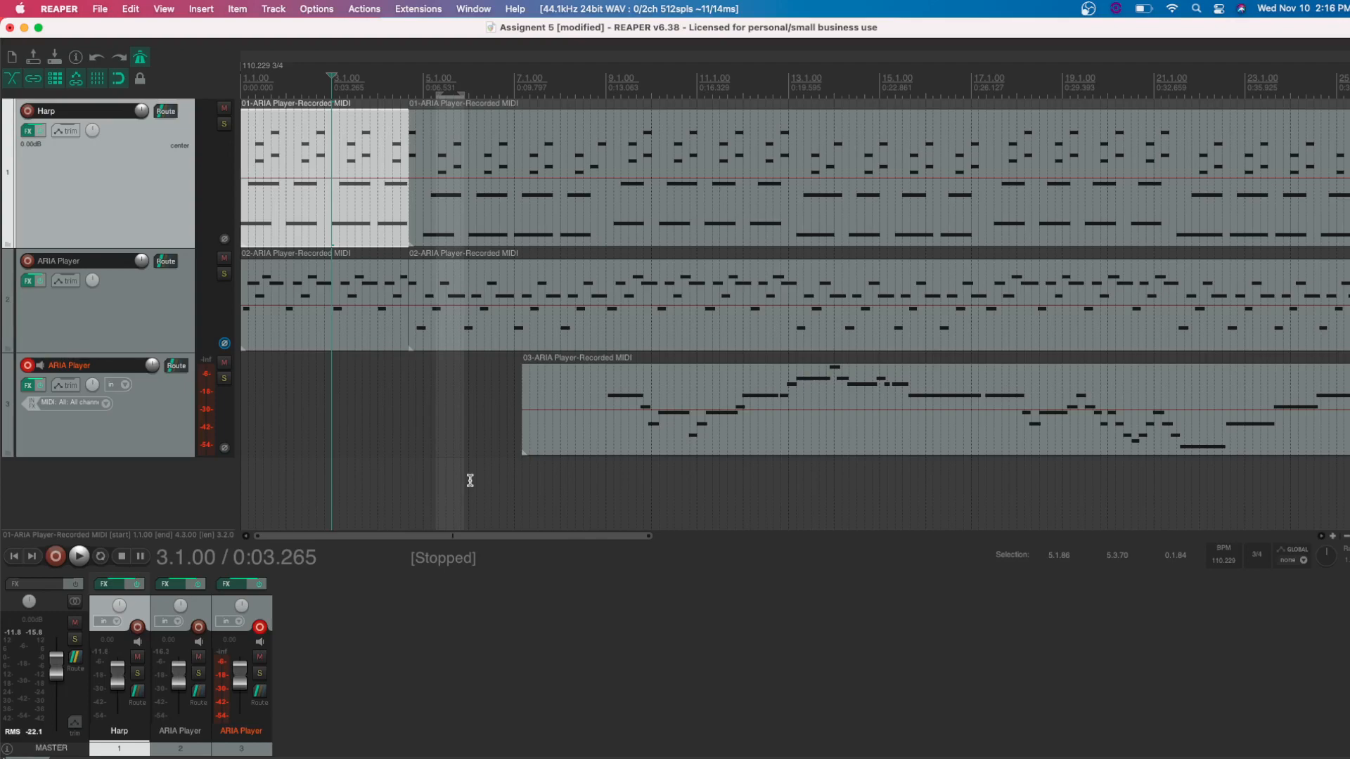
scroll(470, 480, "right", 10)
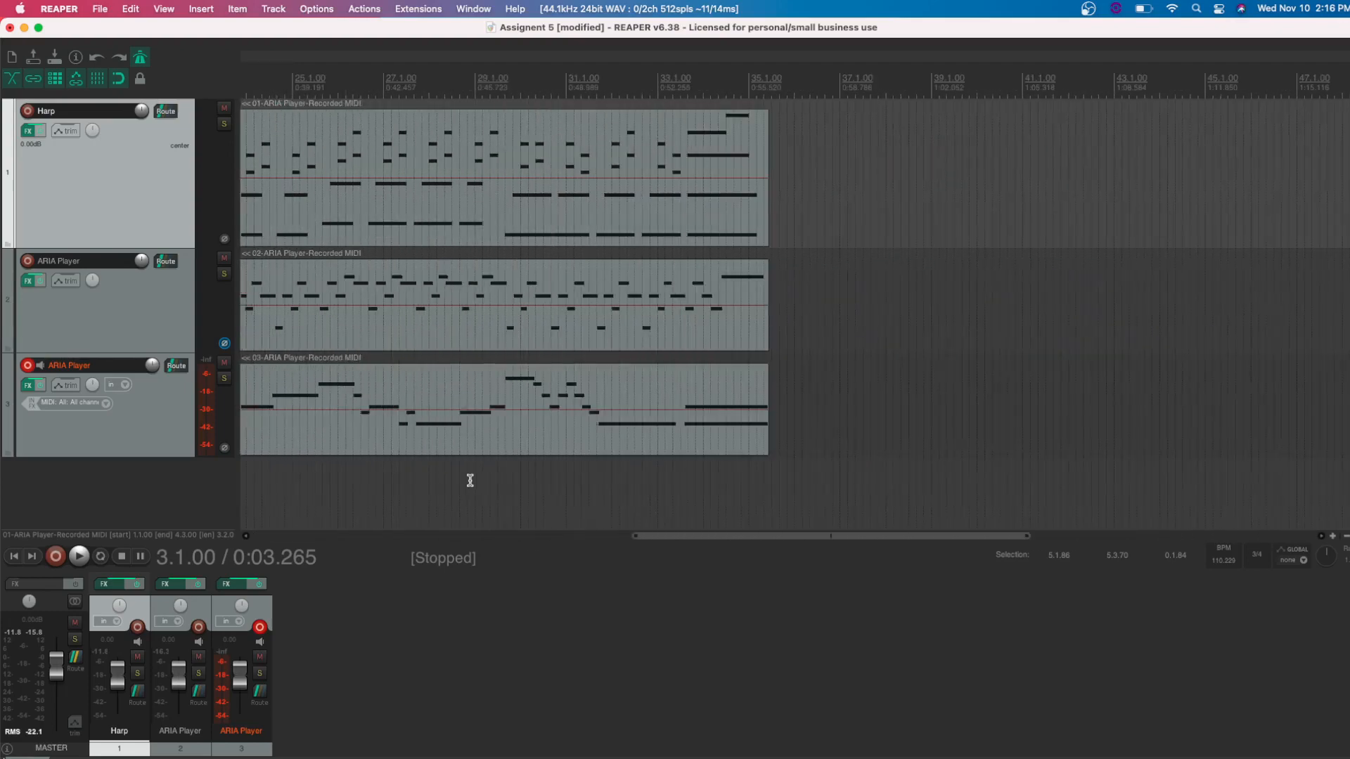
left_click(657, 88)
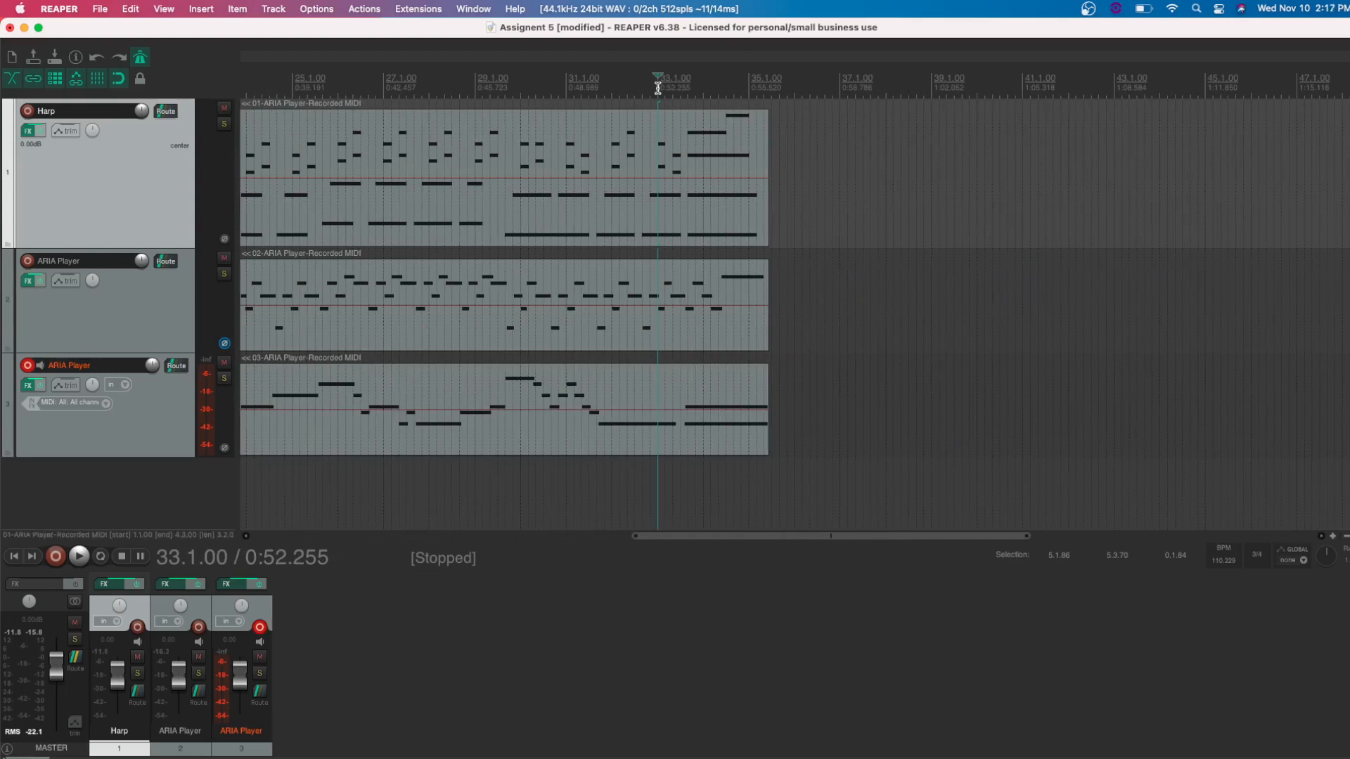
key("shift+c")
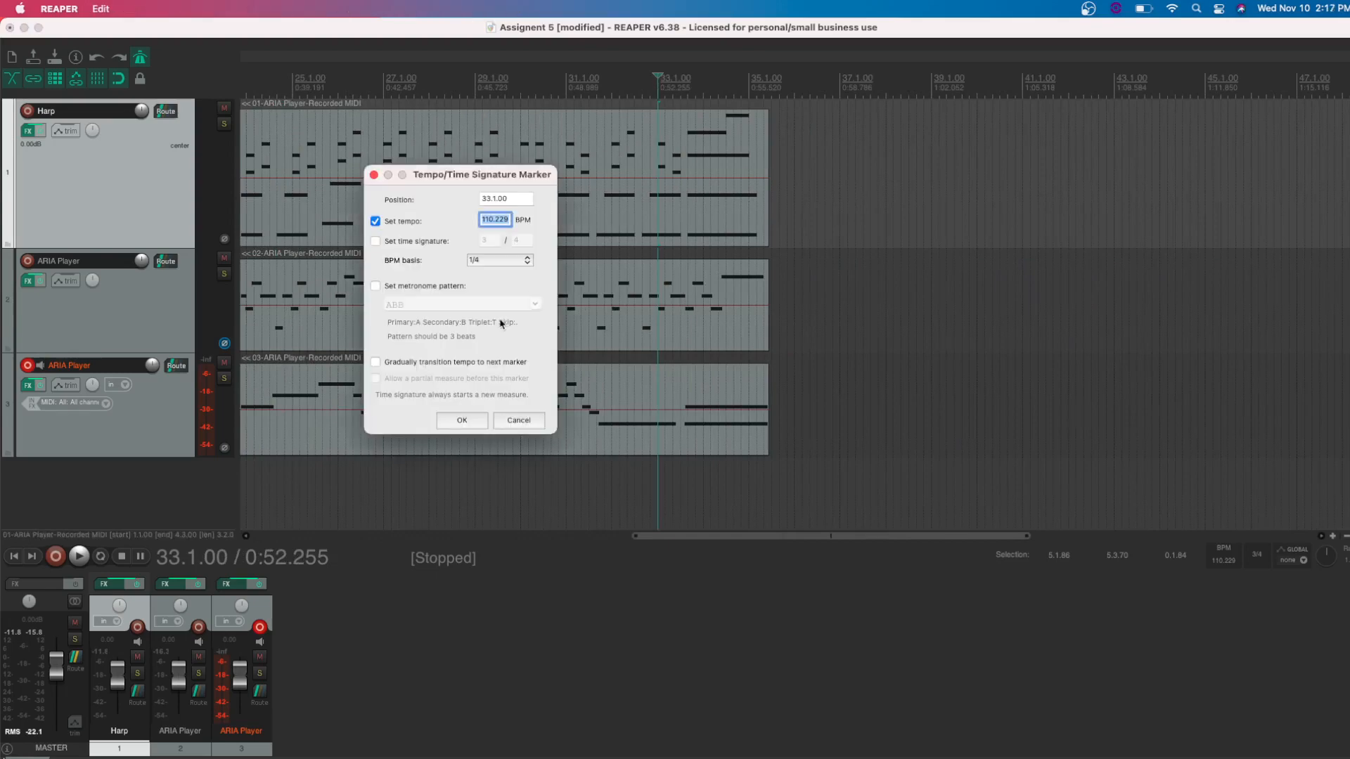
left_click(465, 425)
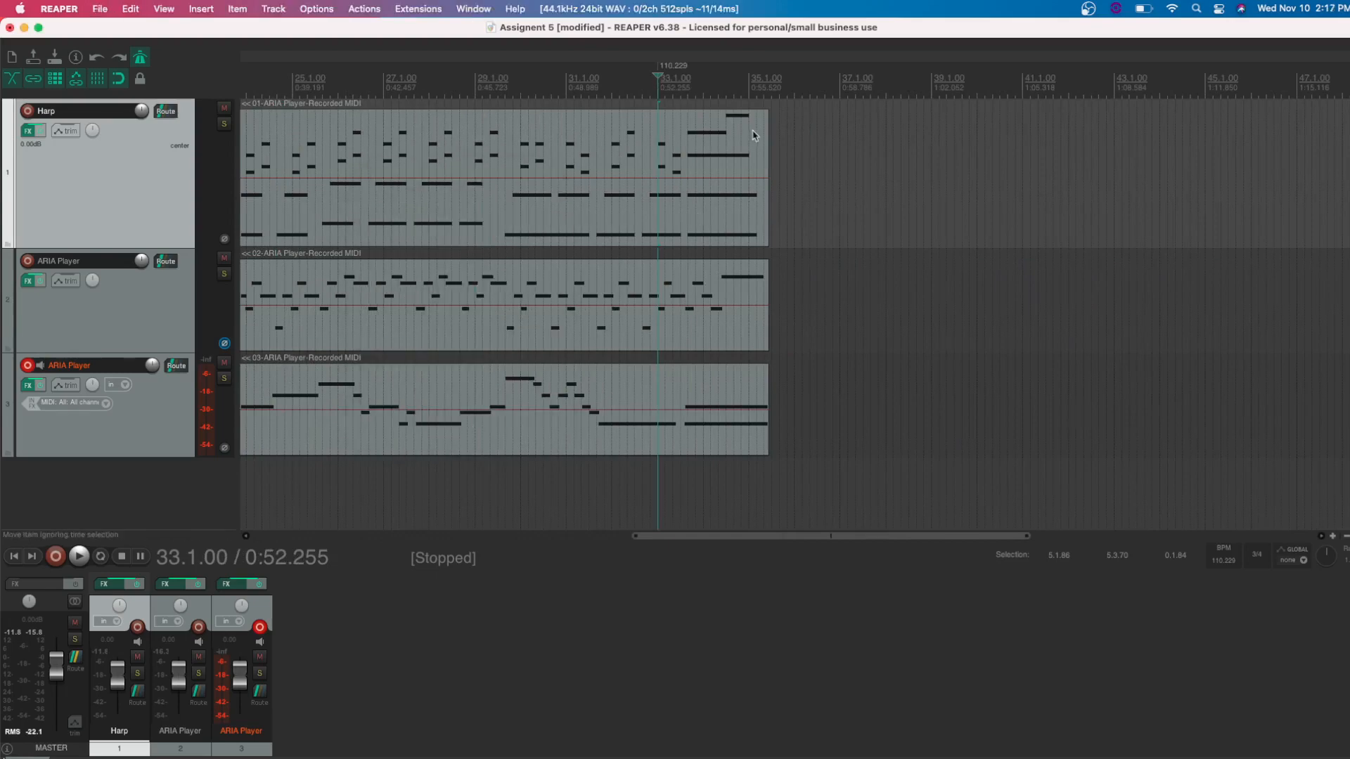
Insert a second tempo marker at 35.1.00 with the tempo set to 80 BPM
left_click(749, 86)
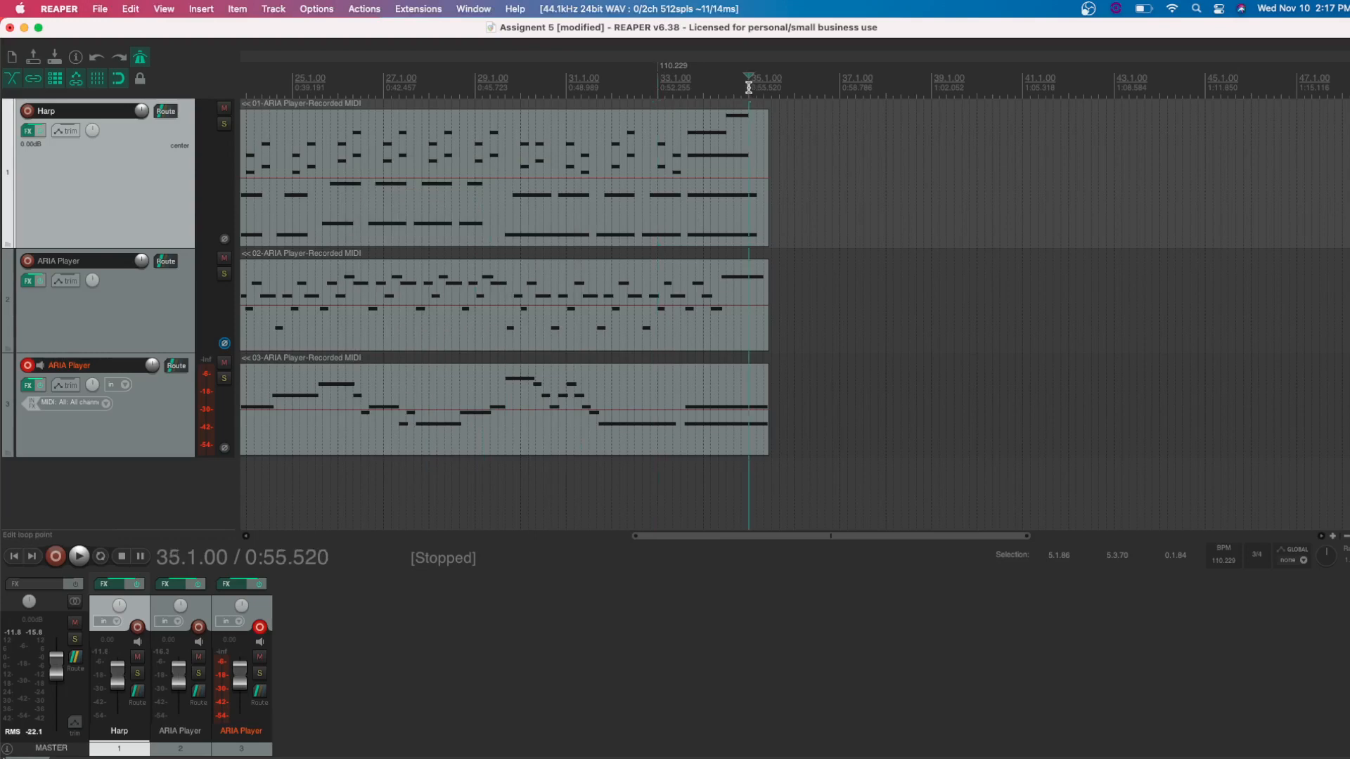
key("shift+c")
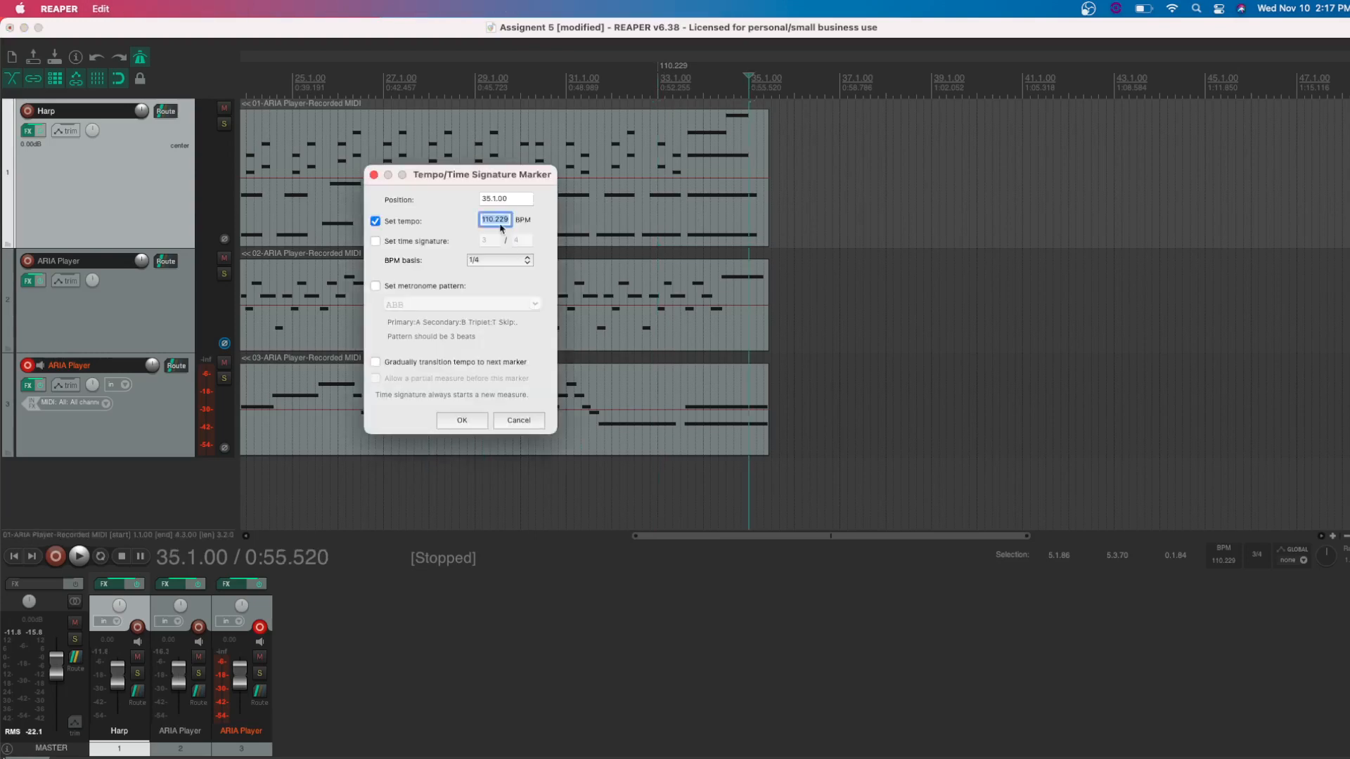
type("80")
left_click(468, 419)
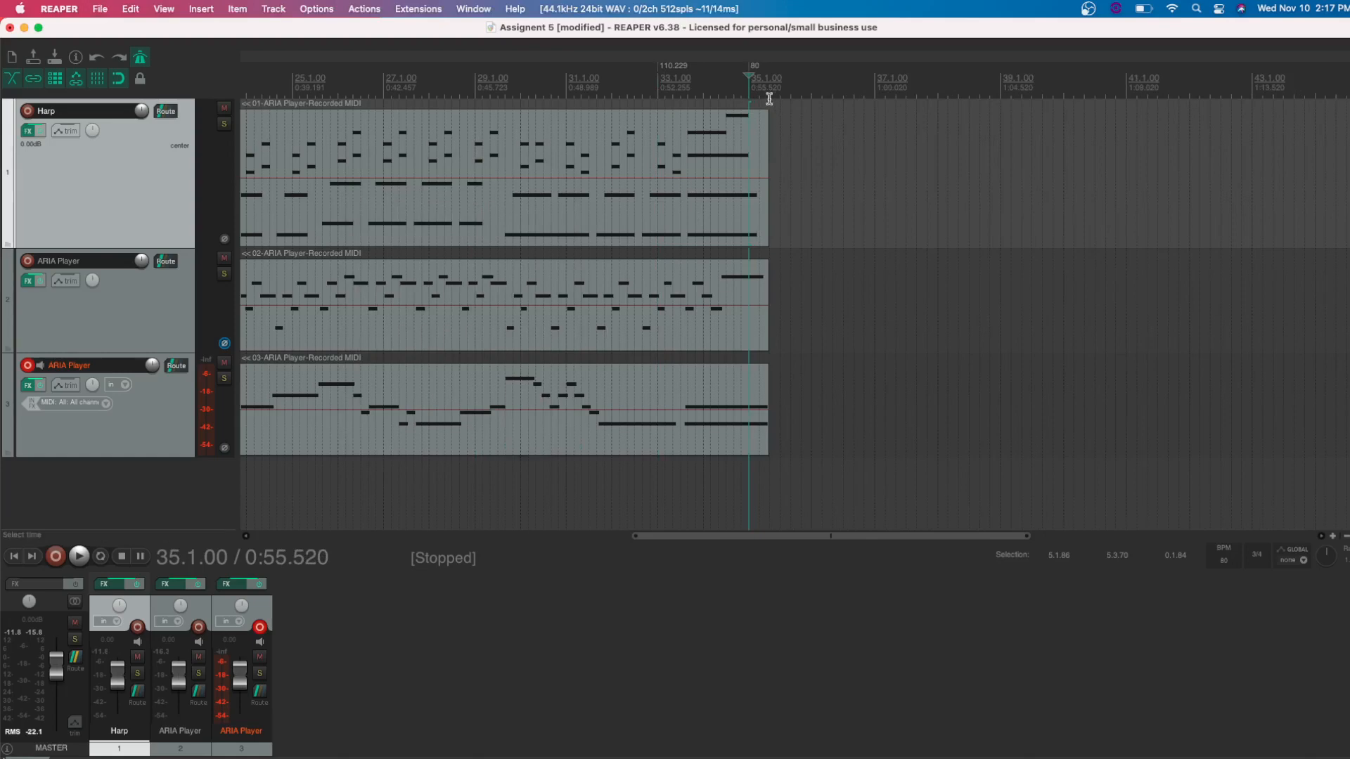
Edit the 80 BPM marker at measure 35 to enable a gradual tempo transition to the next marker
double_click(753, 66)
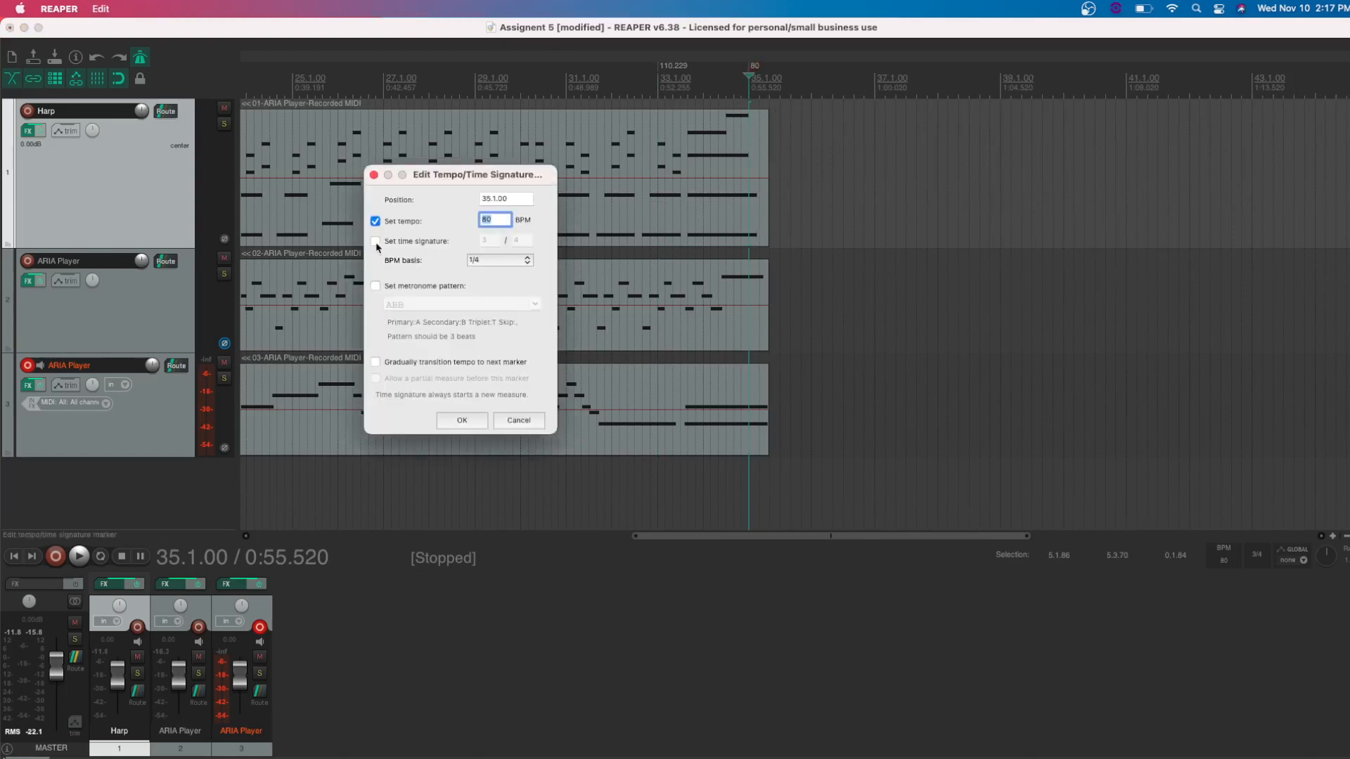
left_click(375, 363)
left_click(468, 424)
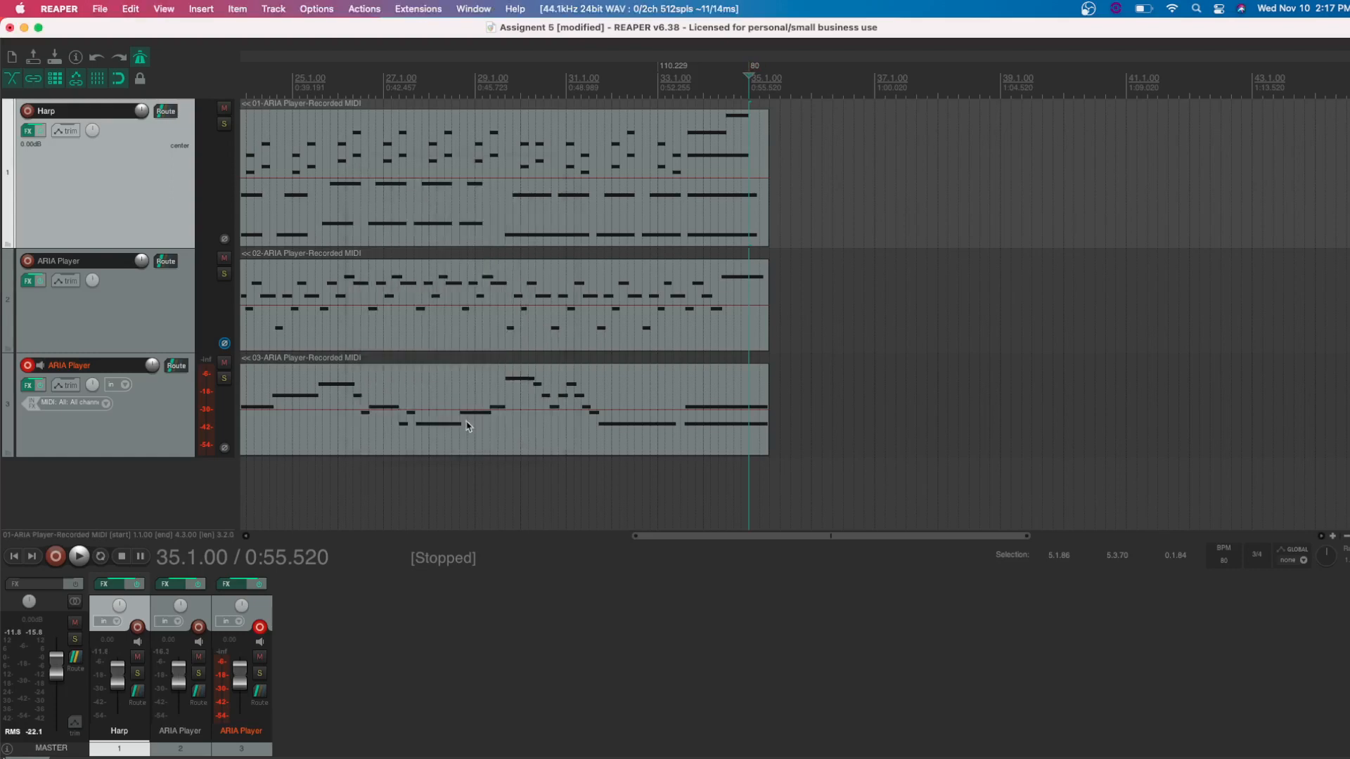
Play the ending from measure 33 to check the tempo change toward measure 35
left_click(661, 83)
key("space")
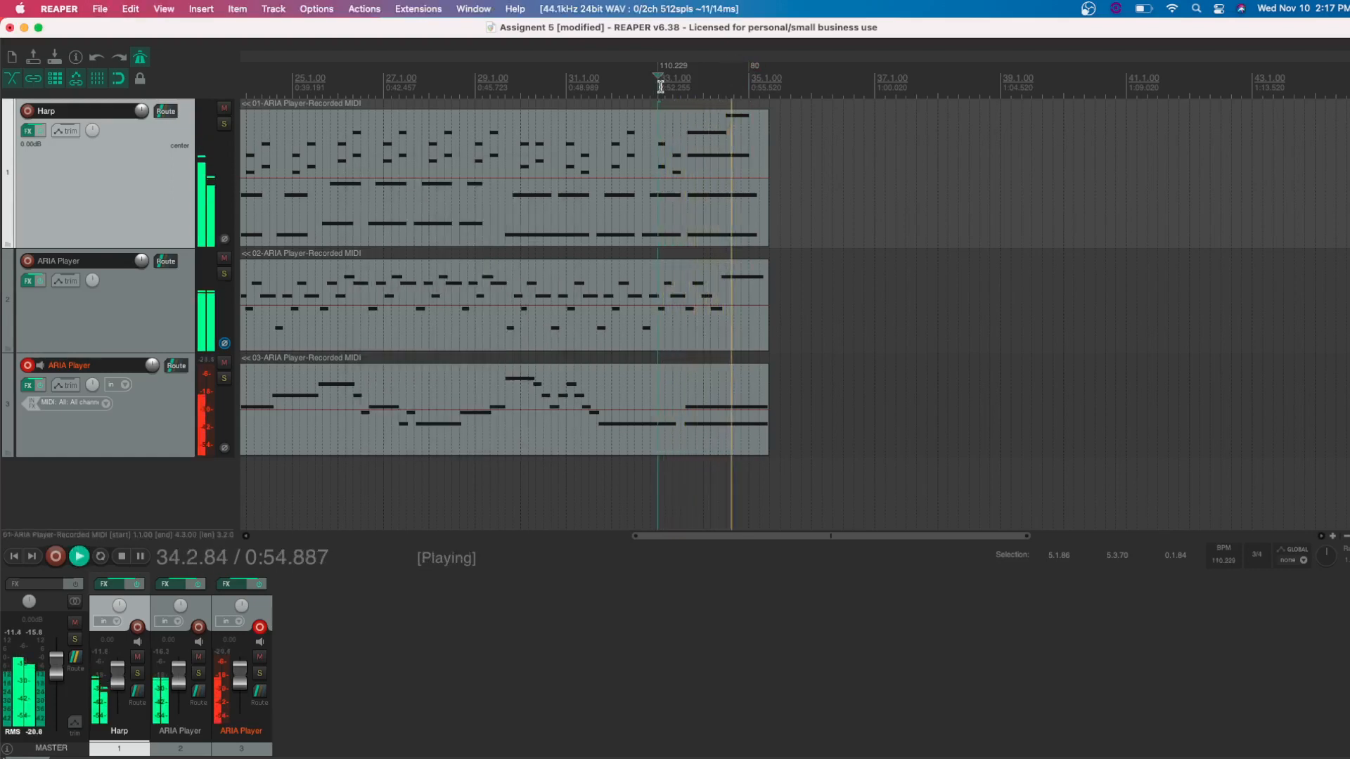
key("space")
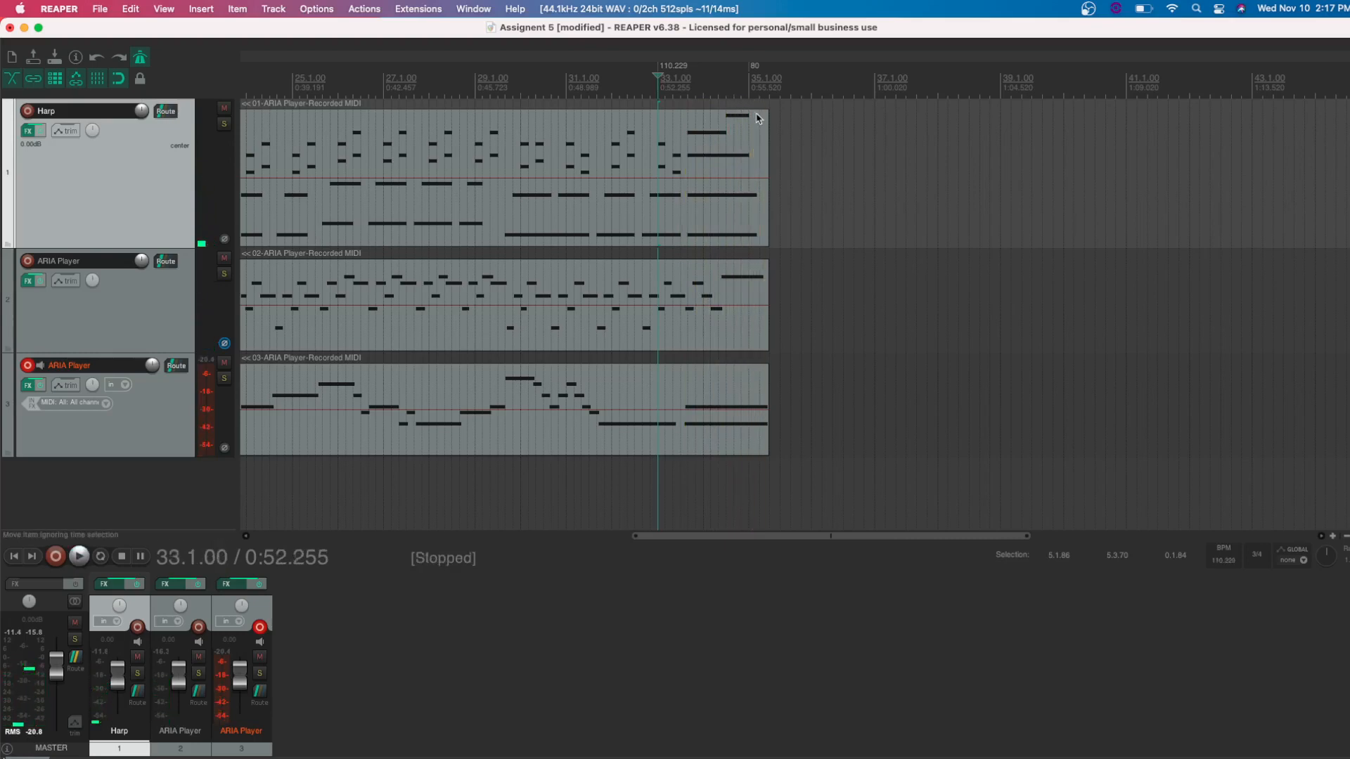